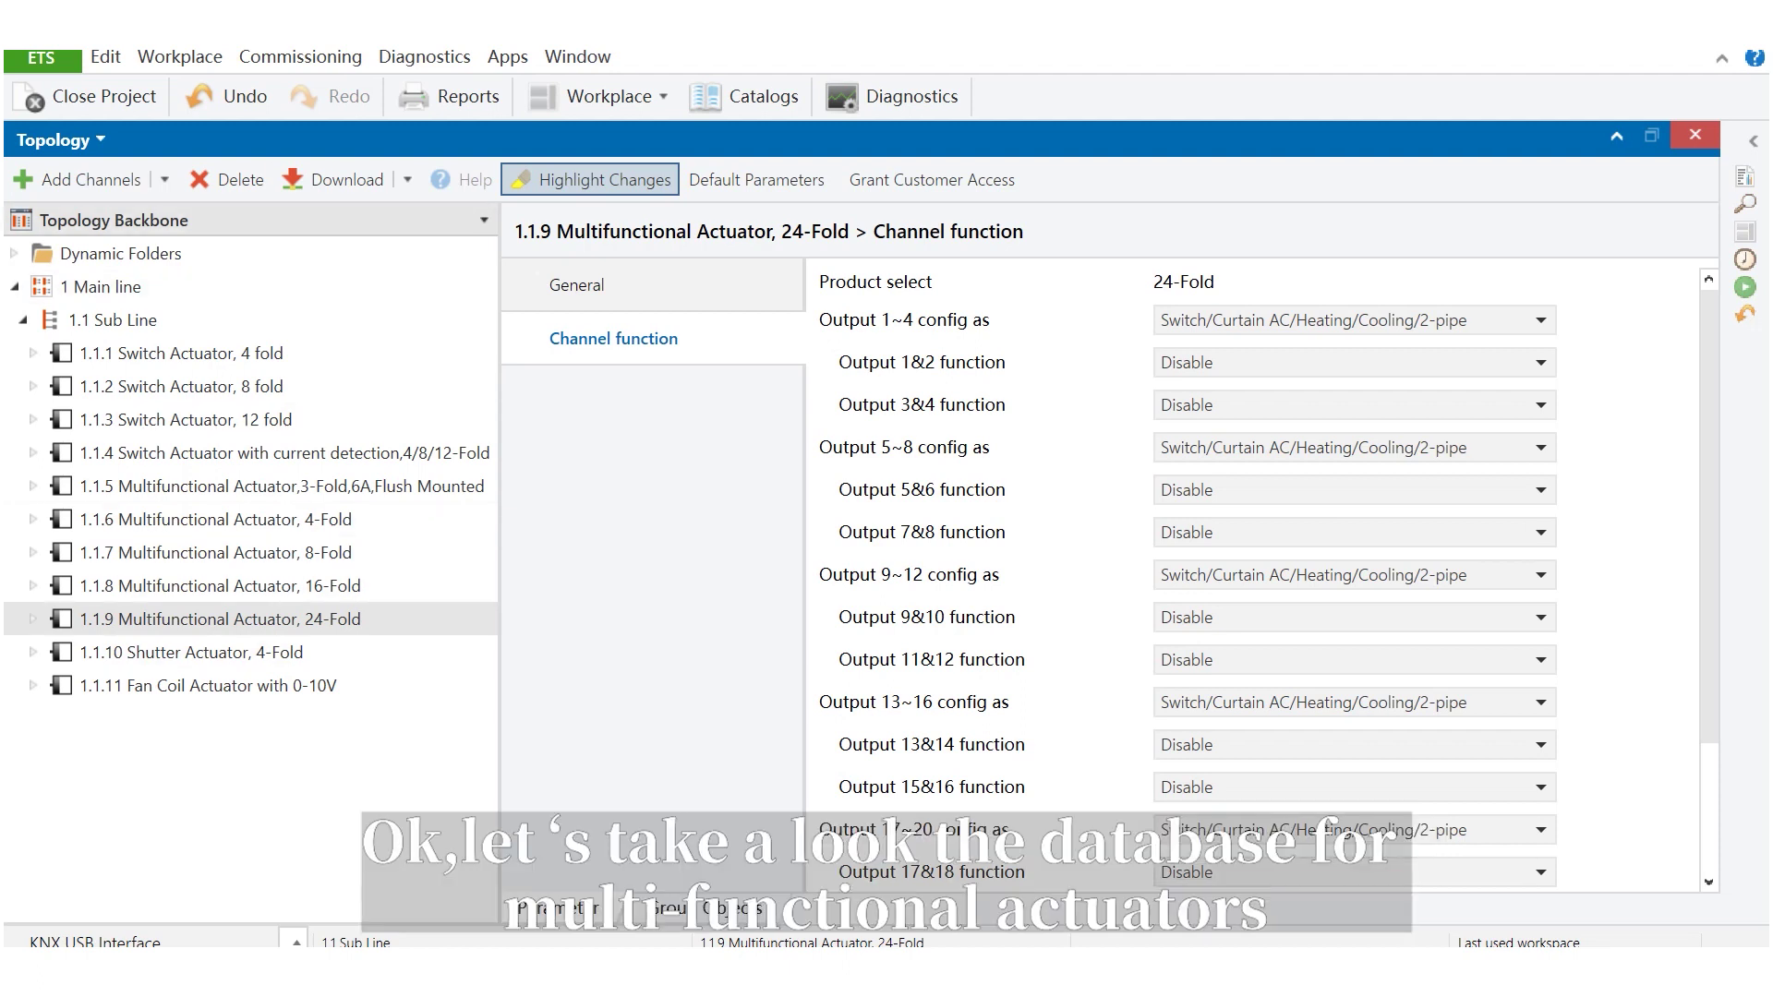
View the general parameters of the 4-, 8-, 16- and 24-fold multifunctional actuators one after another.
click(220, 620)
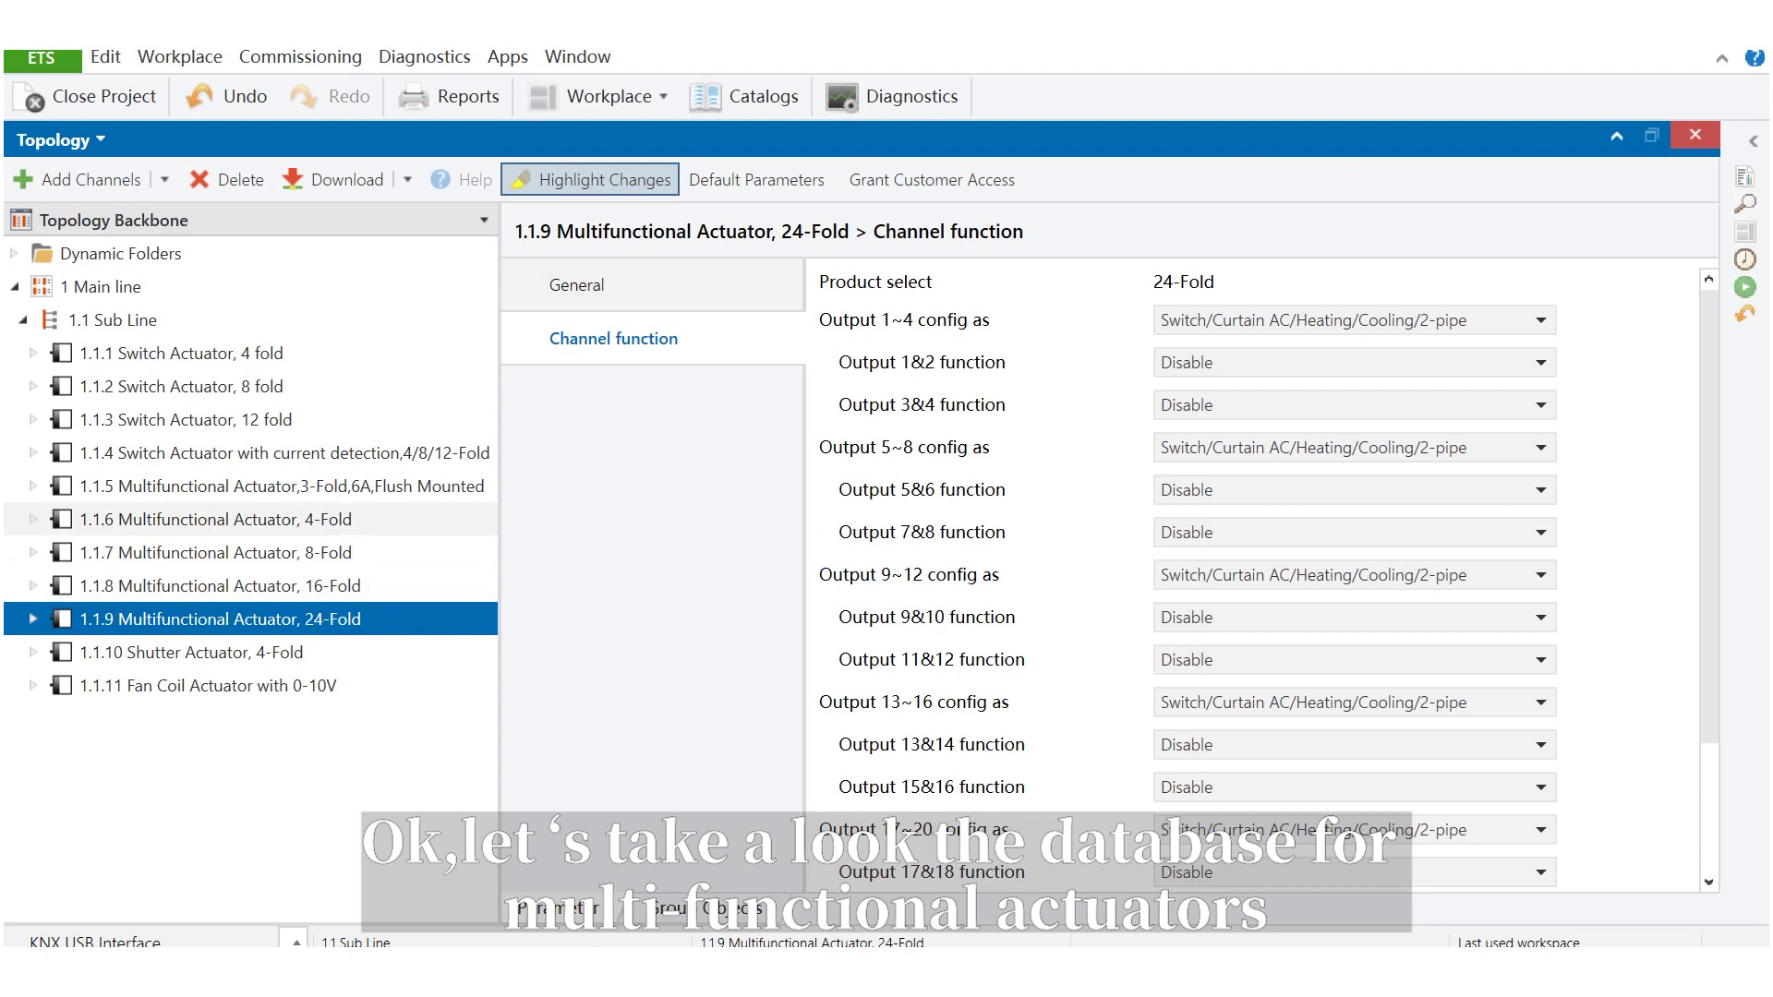
click(216, 520)
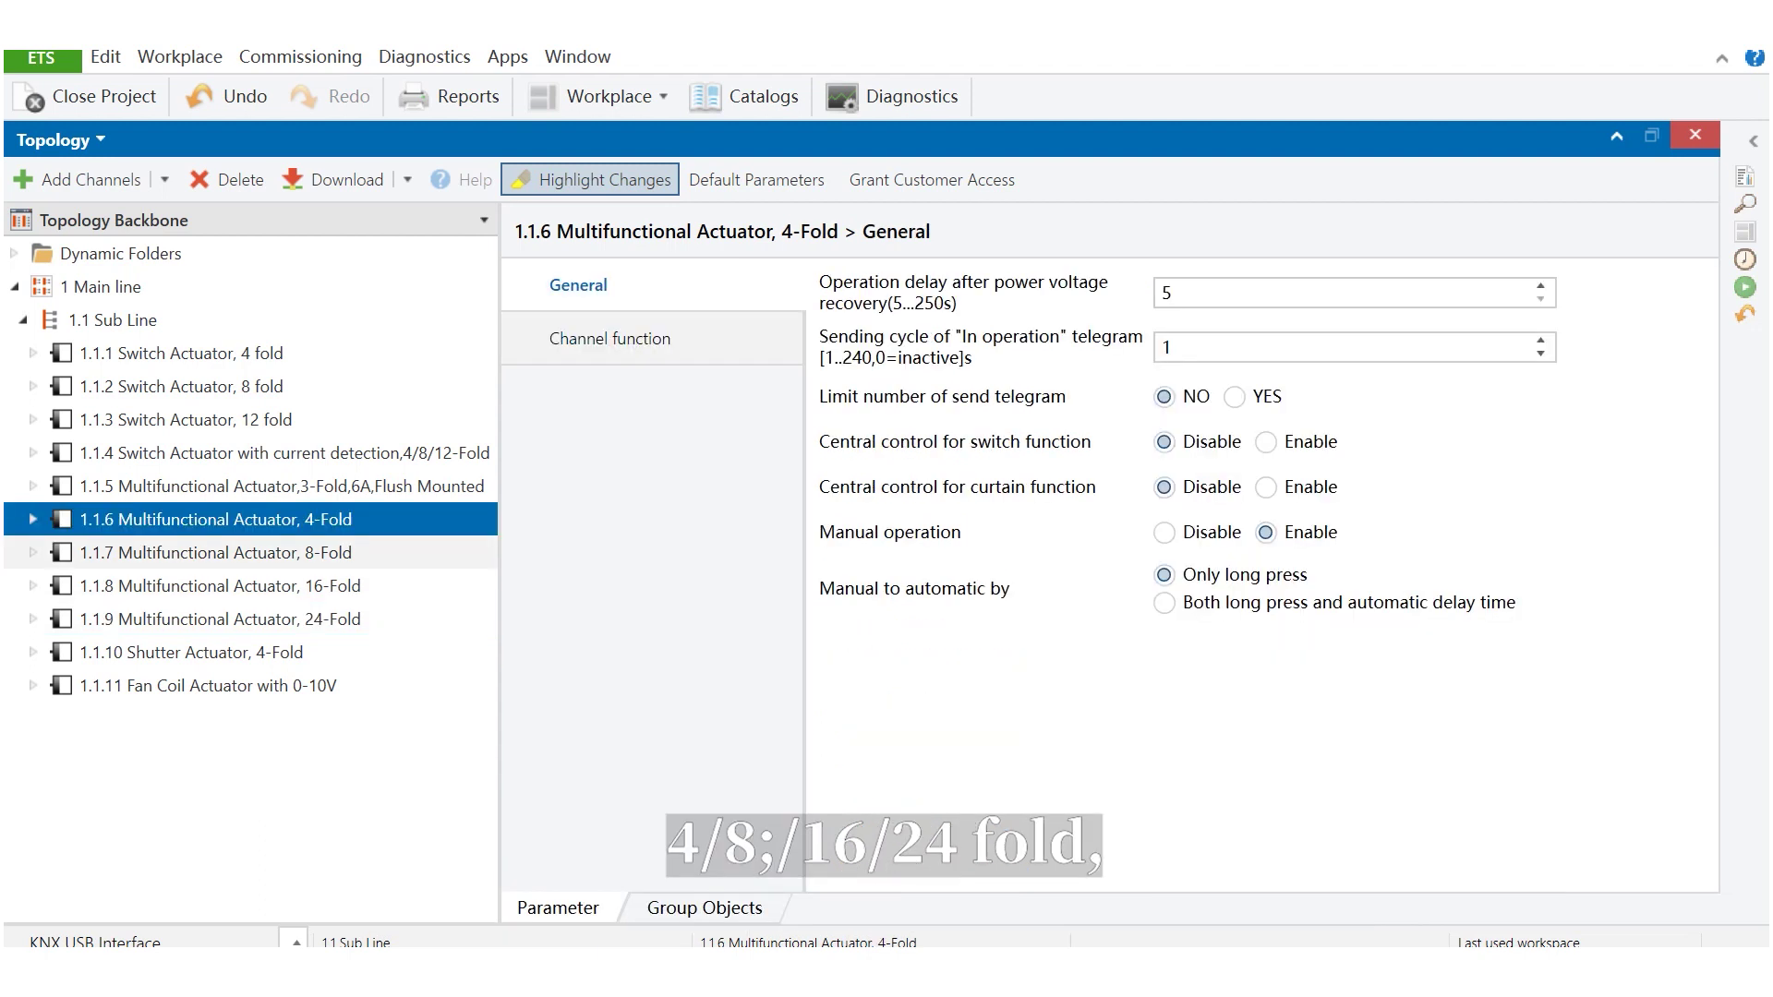
click(216, 553)
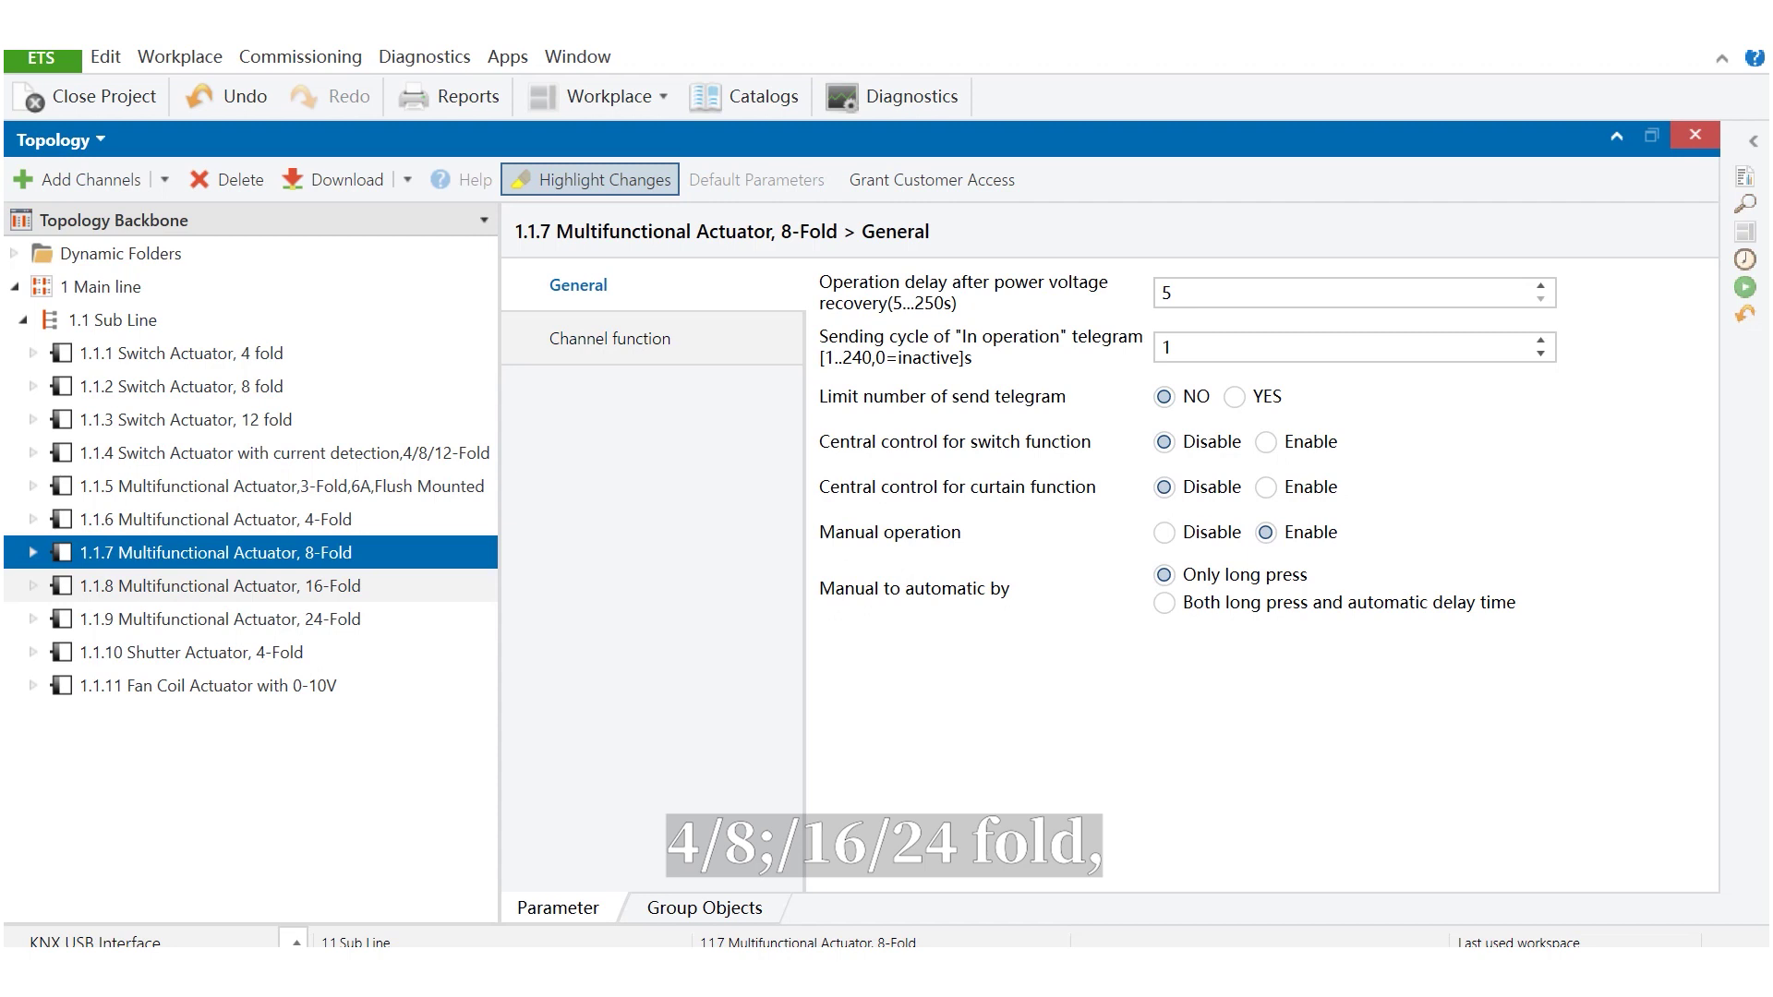
click(219, 587)
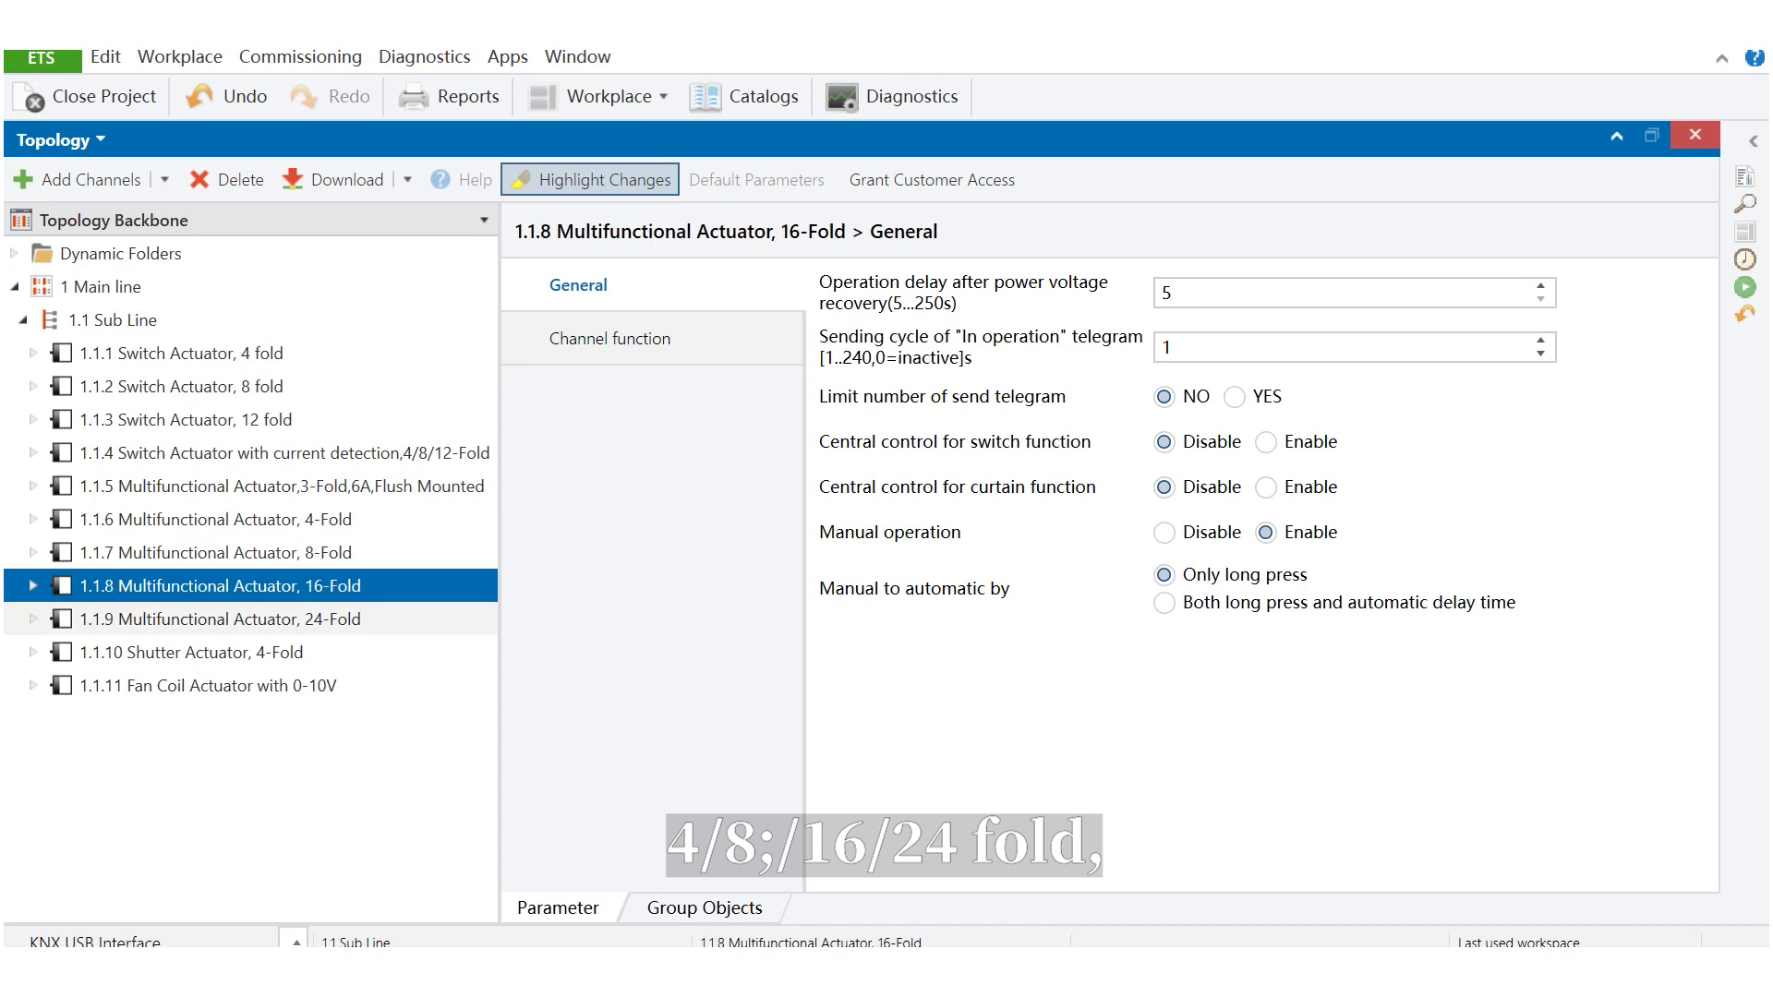
click(220, 619)
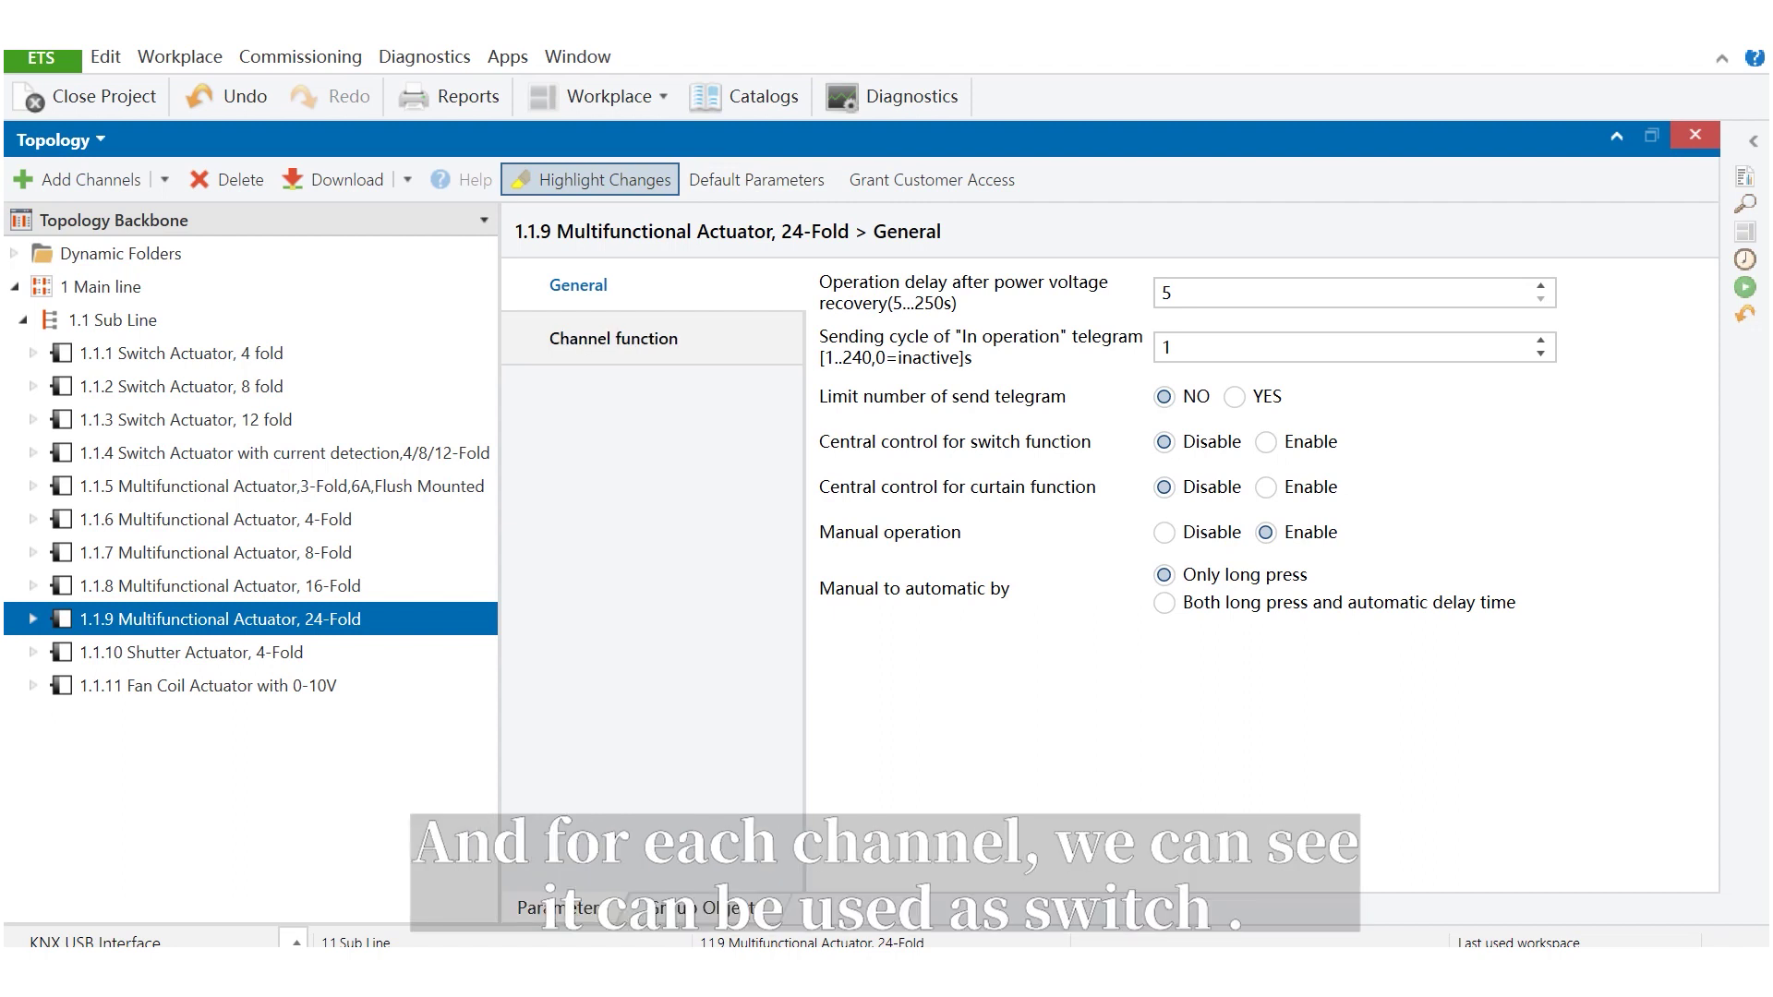
Set the 24-fold actuator's Output 1&2 function to Switch and view the Output 1 and O1: Function parameters.
click(614, 339)
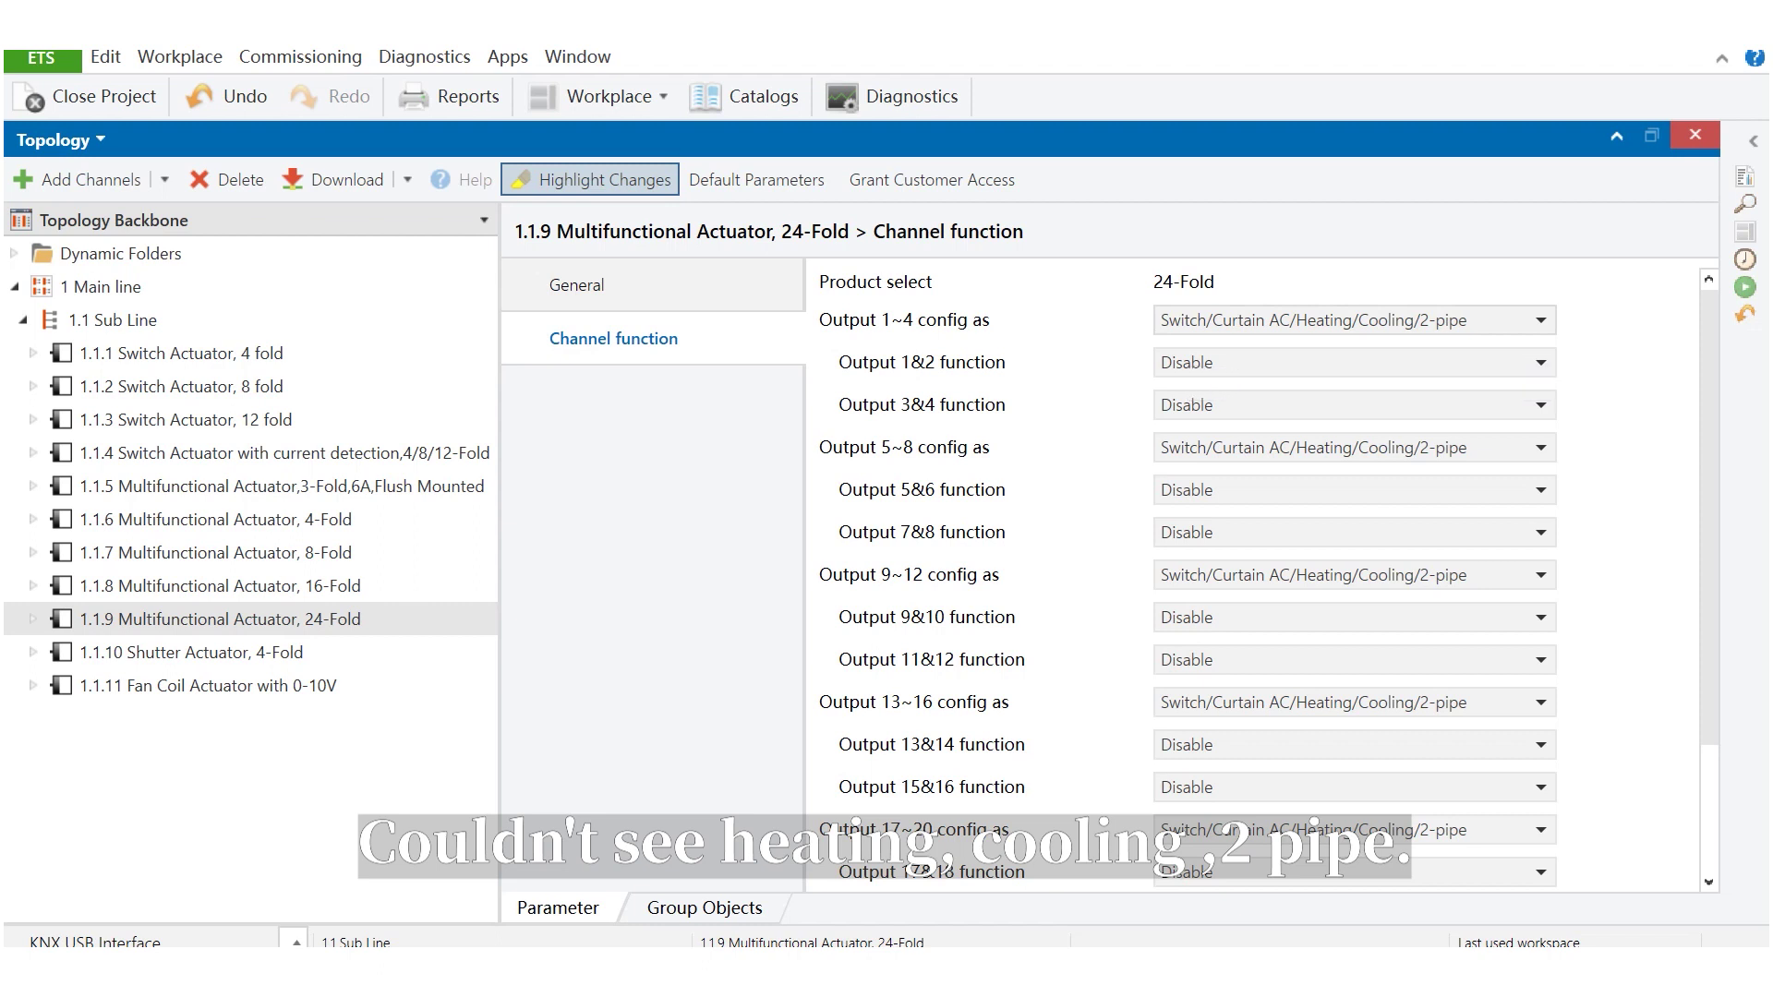
click(1355, 321)
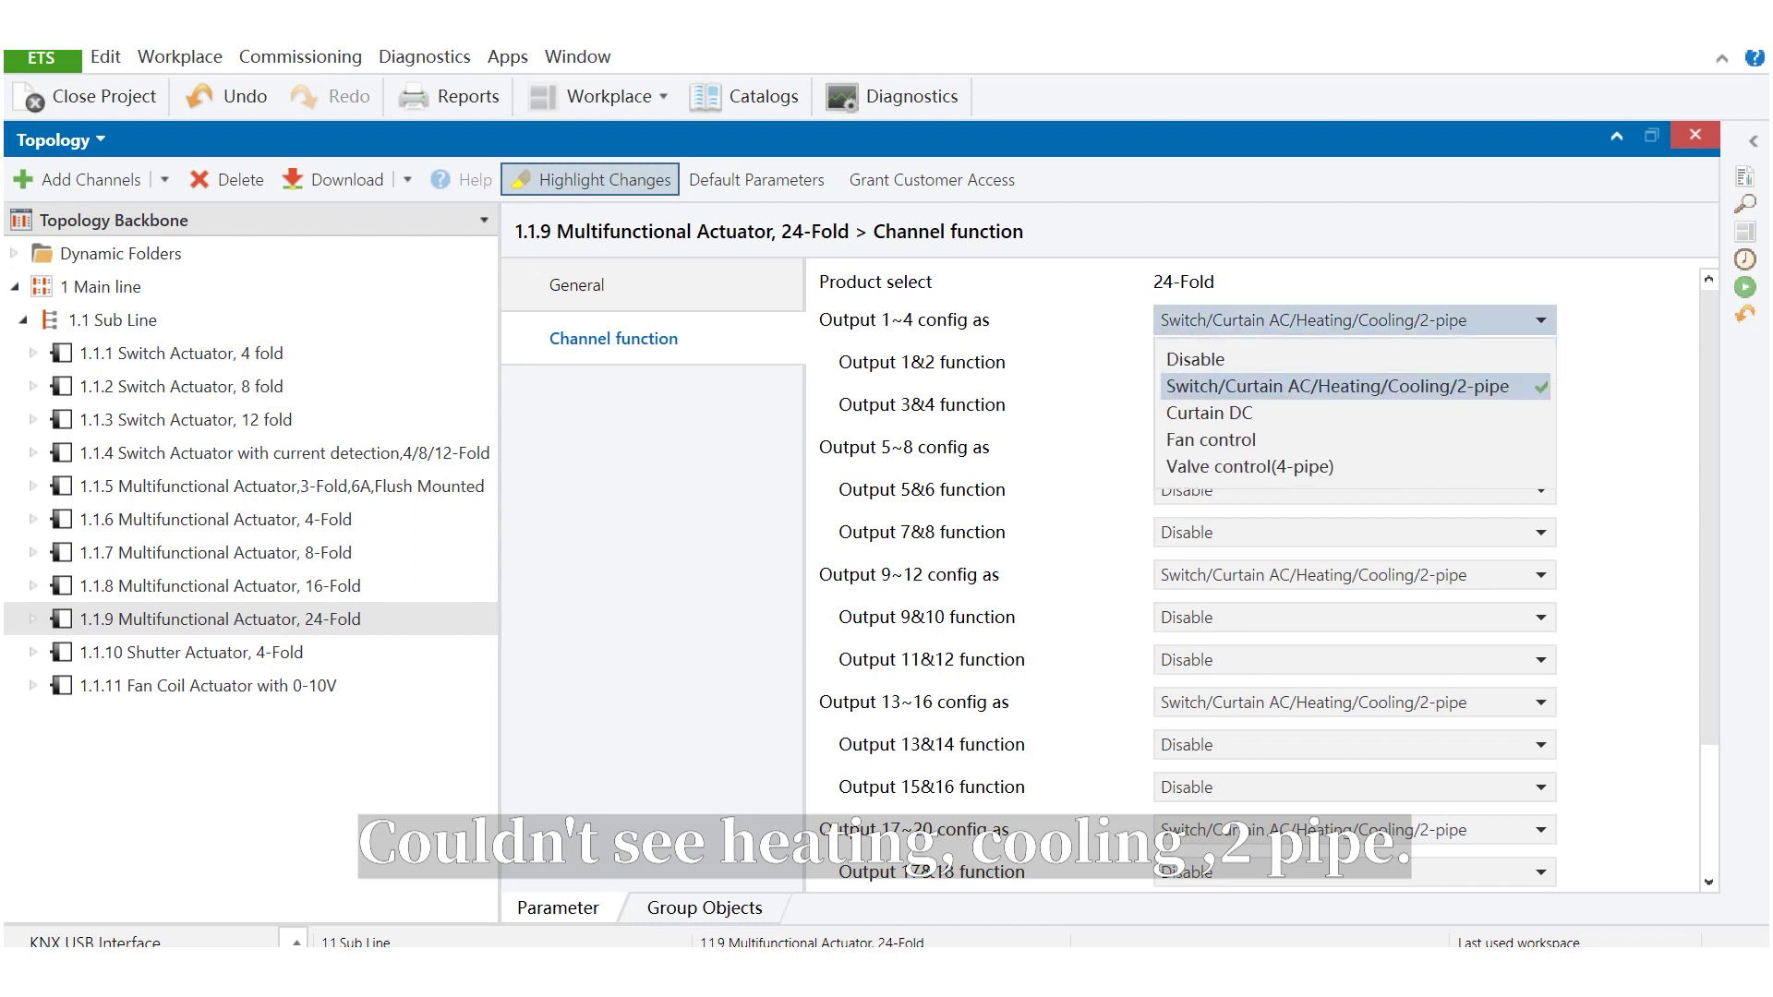
click(1337, 387)
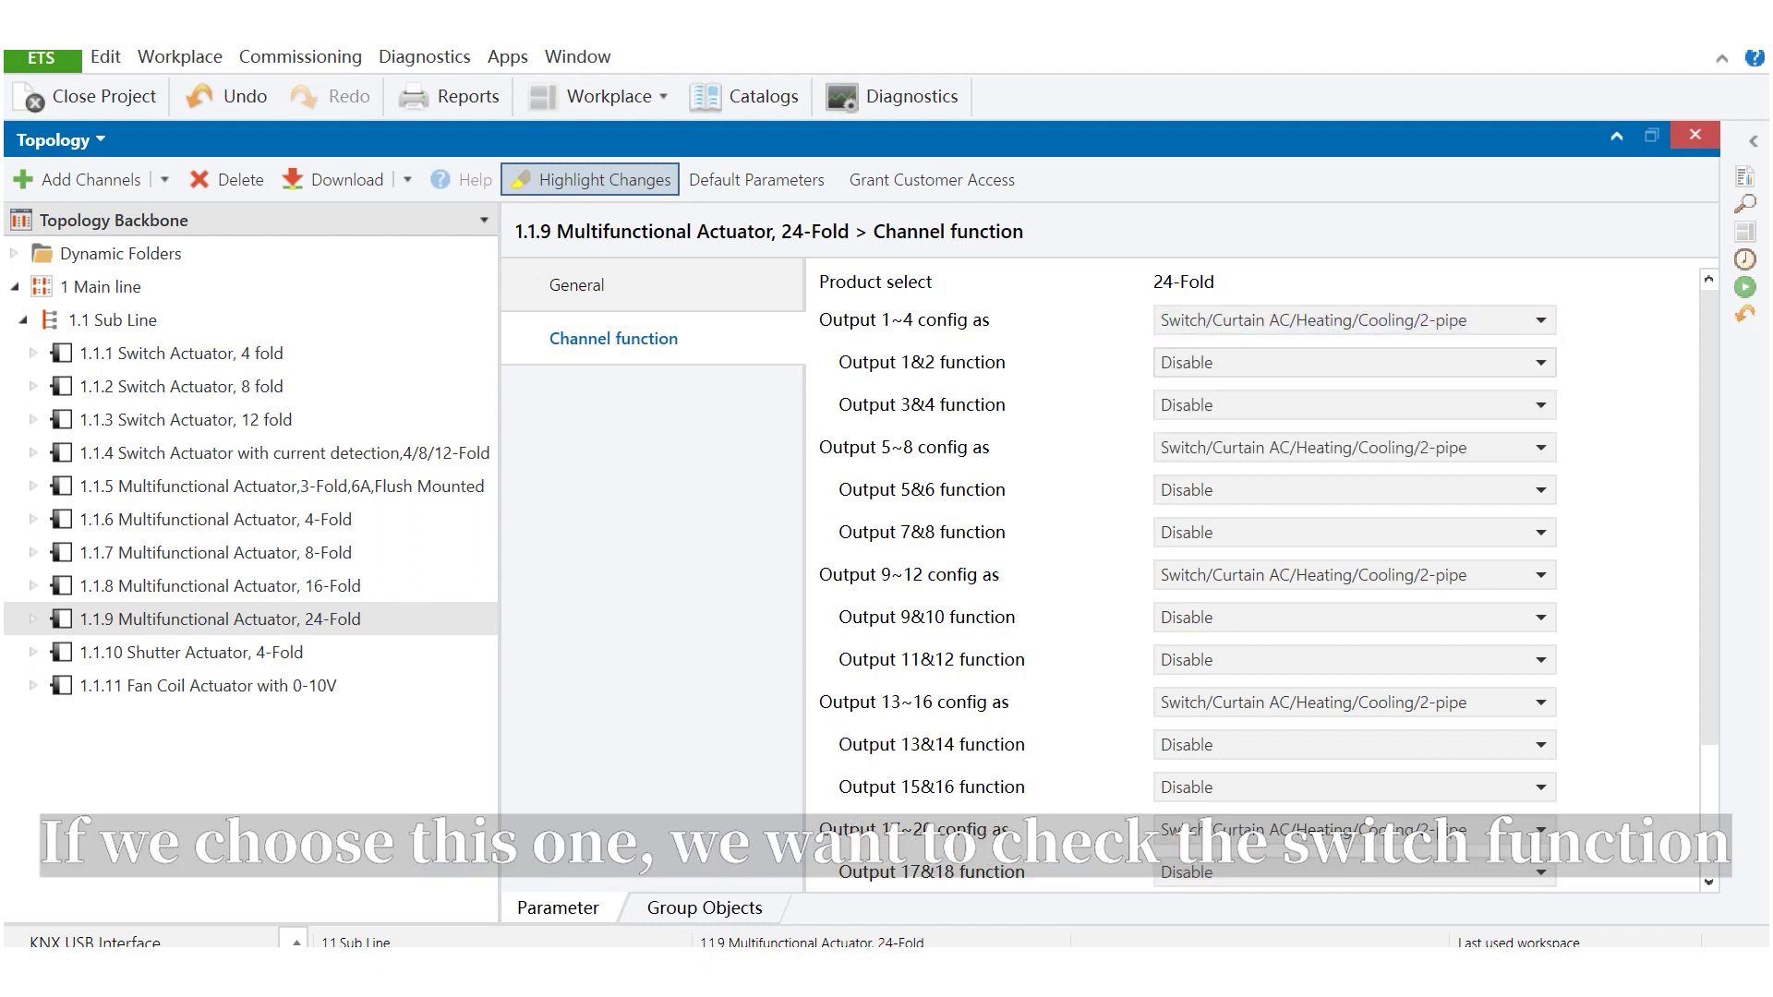
click(1311, 363)
click(1290, 427)
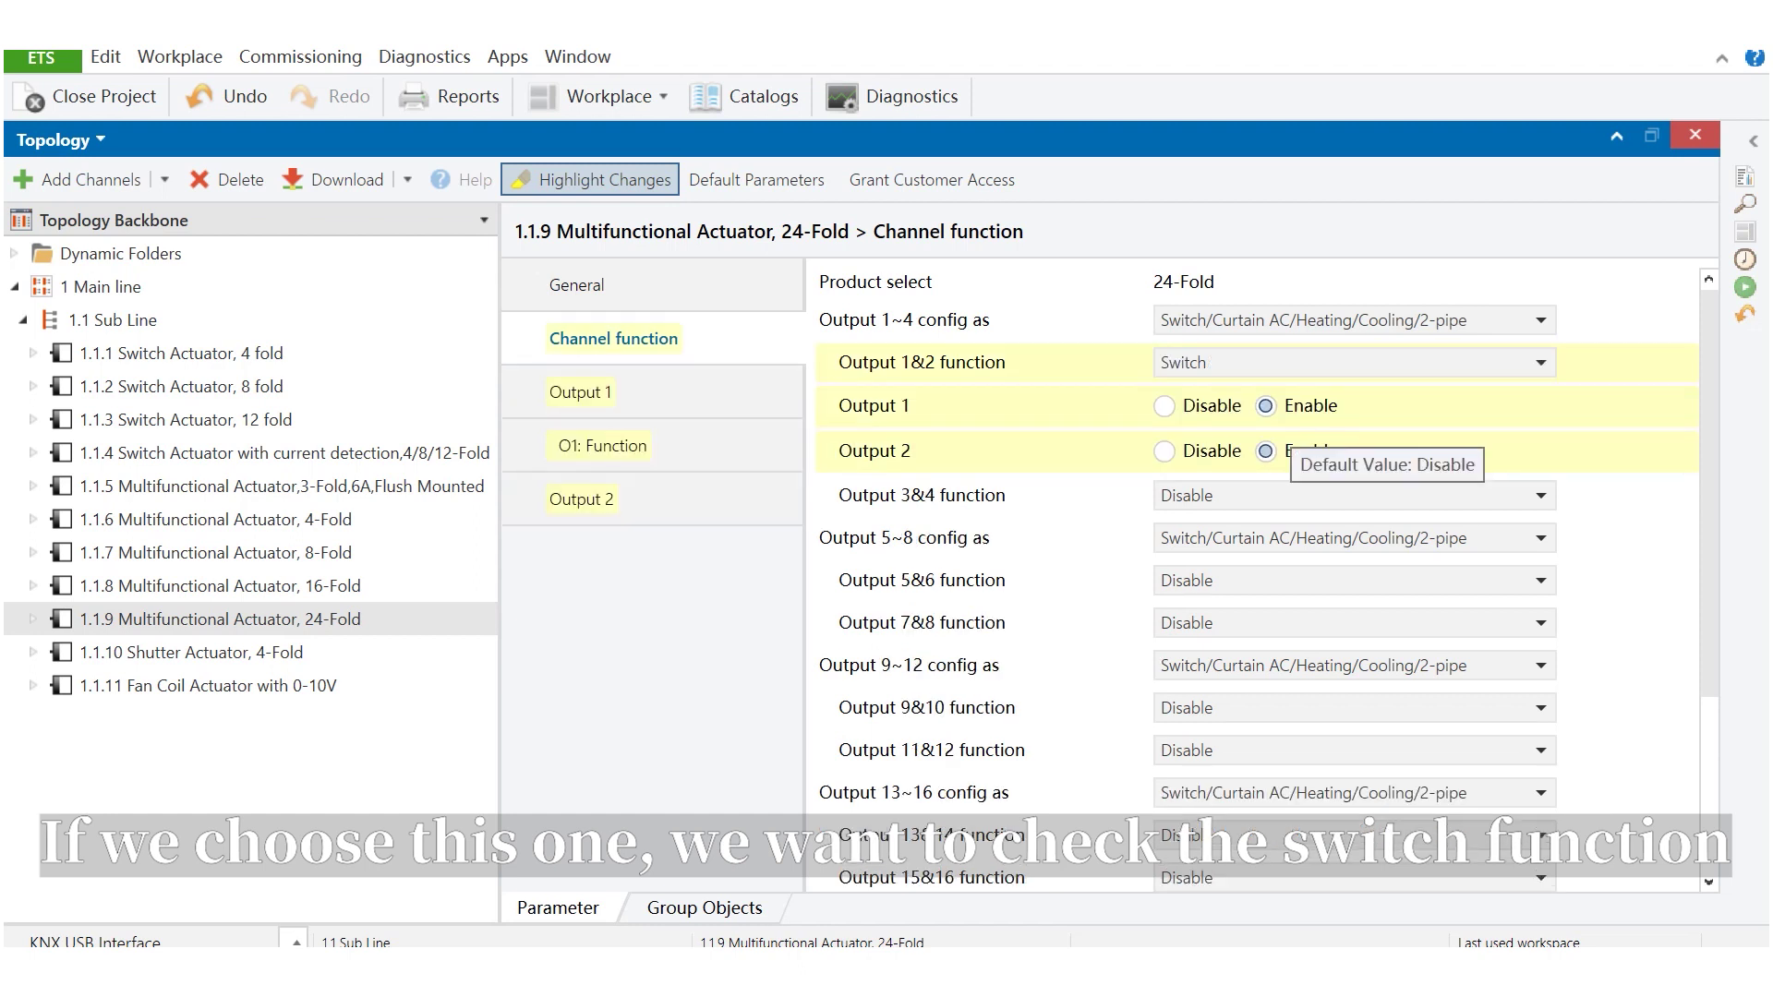
click(582, 393)
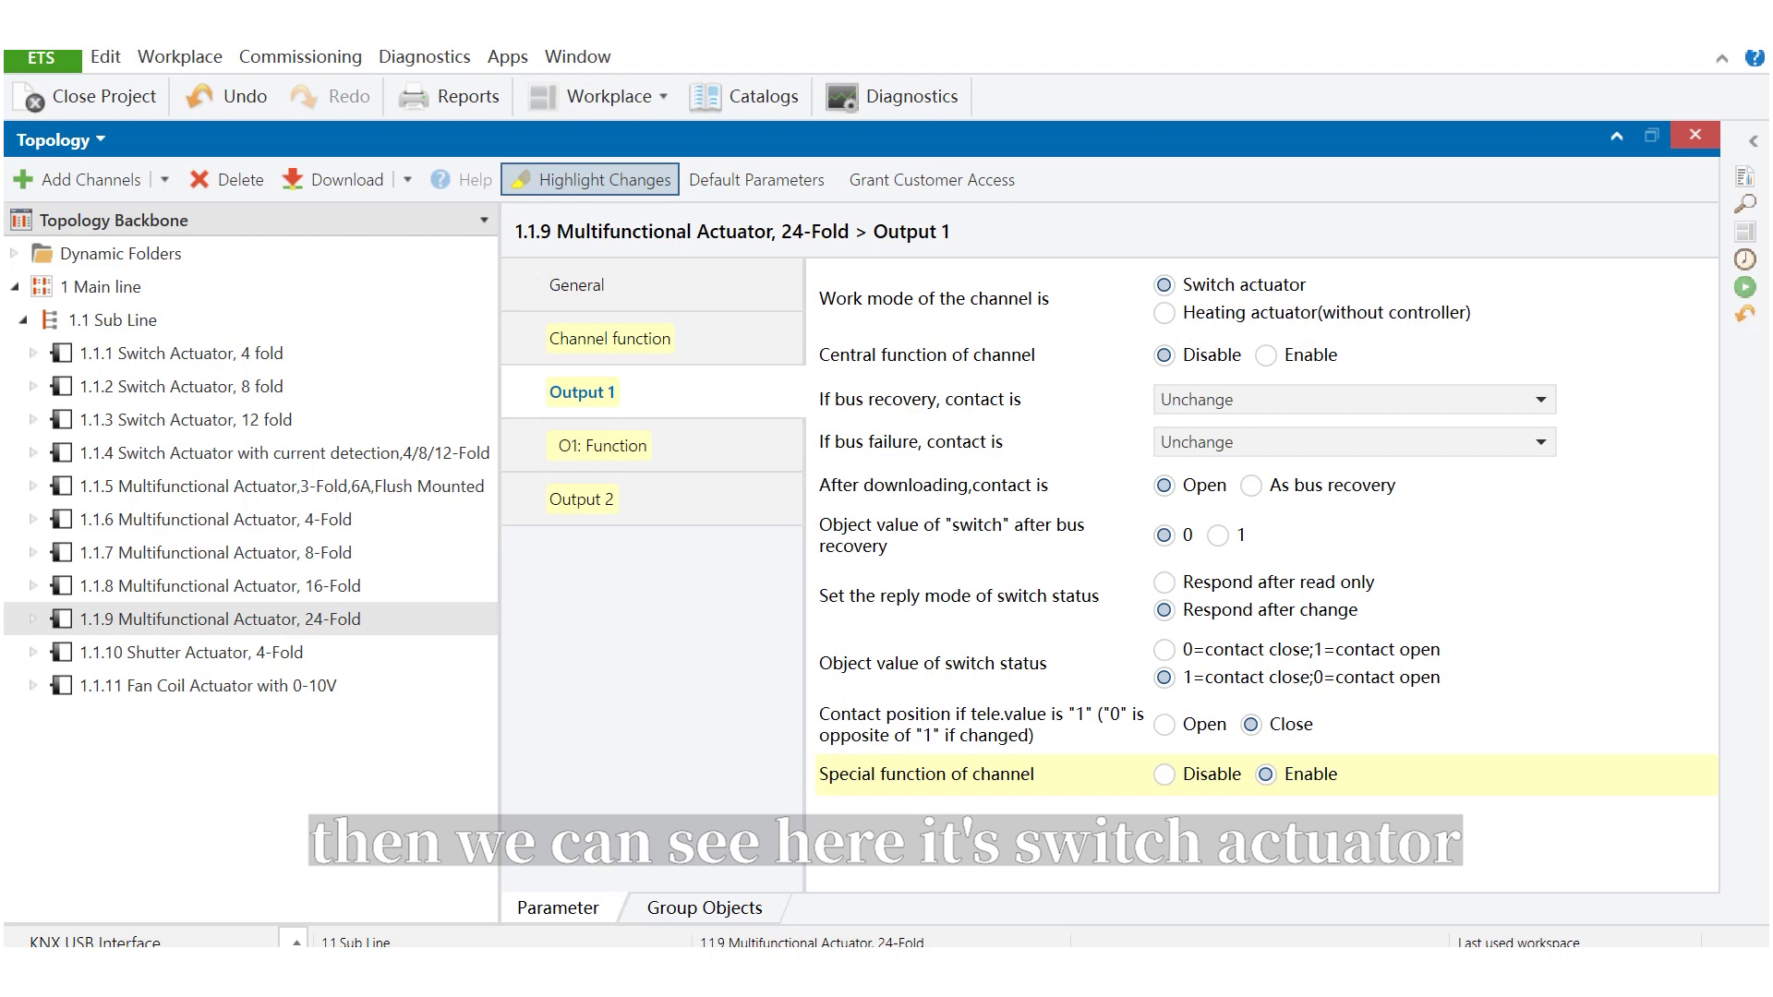
click(605, 446)
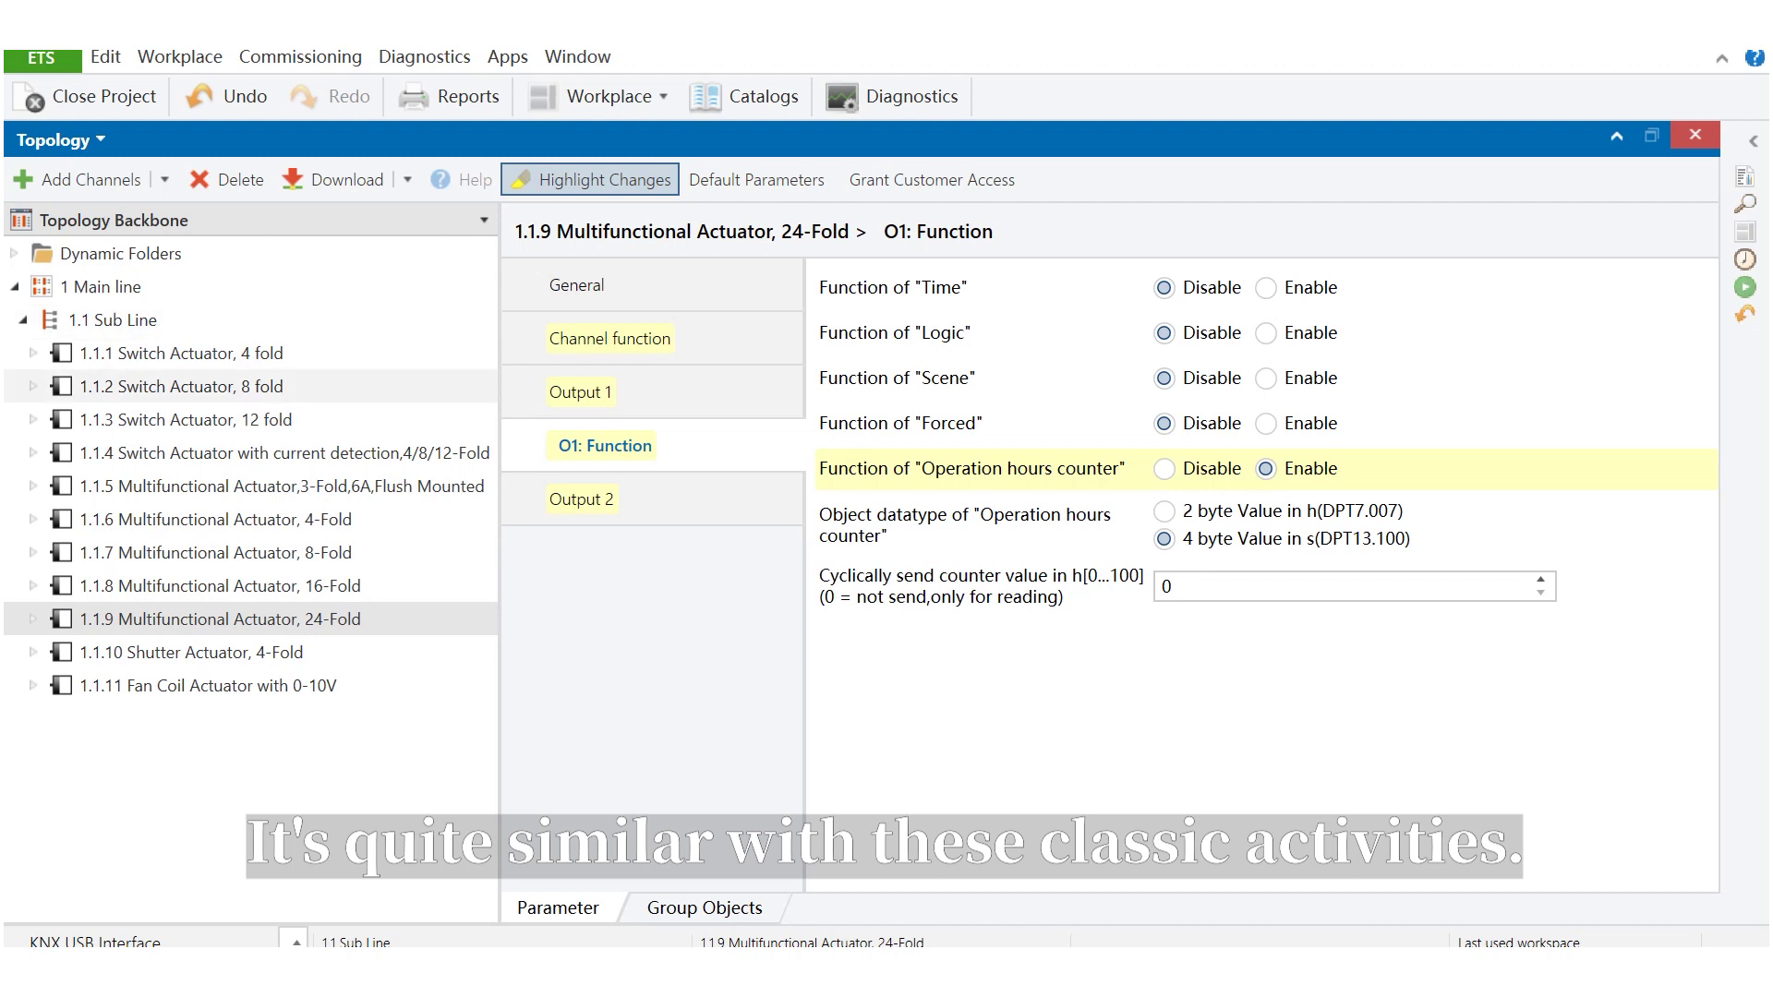
Set the Output 3&4 function of the 24-fold actuator to Curtain AC.
click(610, 339)
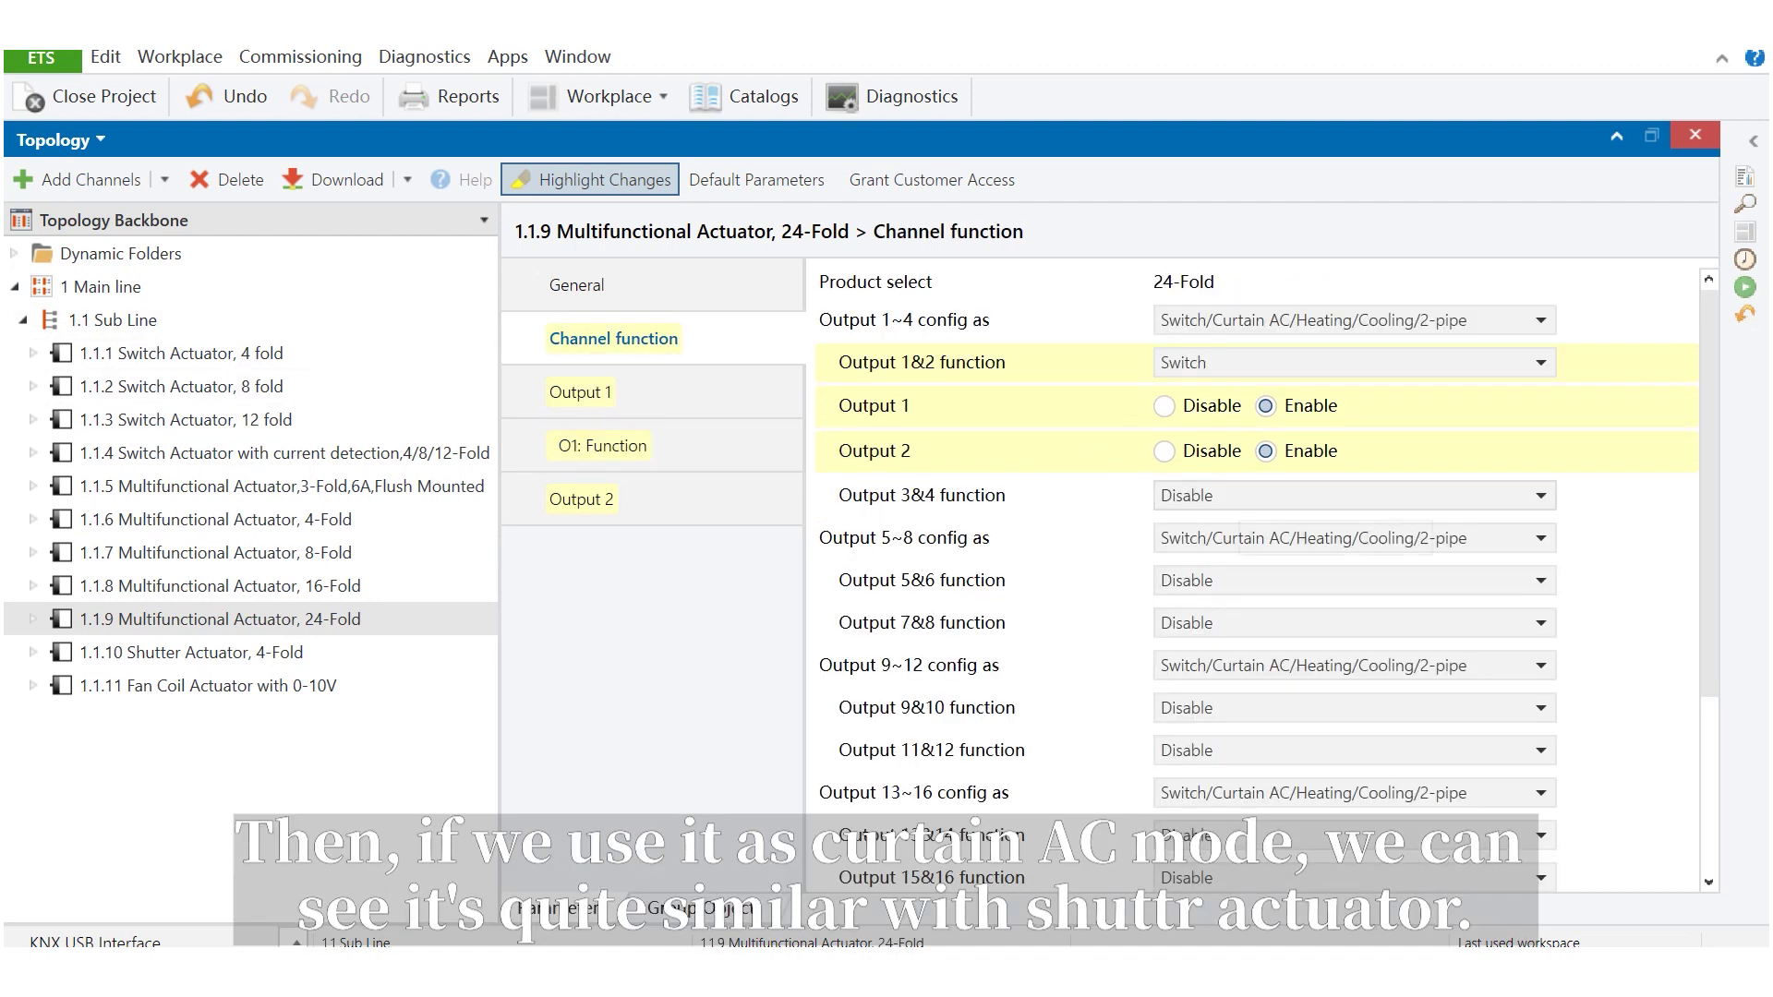
click(1355, 496)
click(1355, 589)
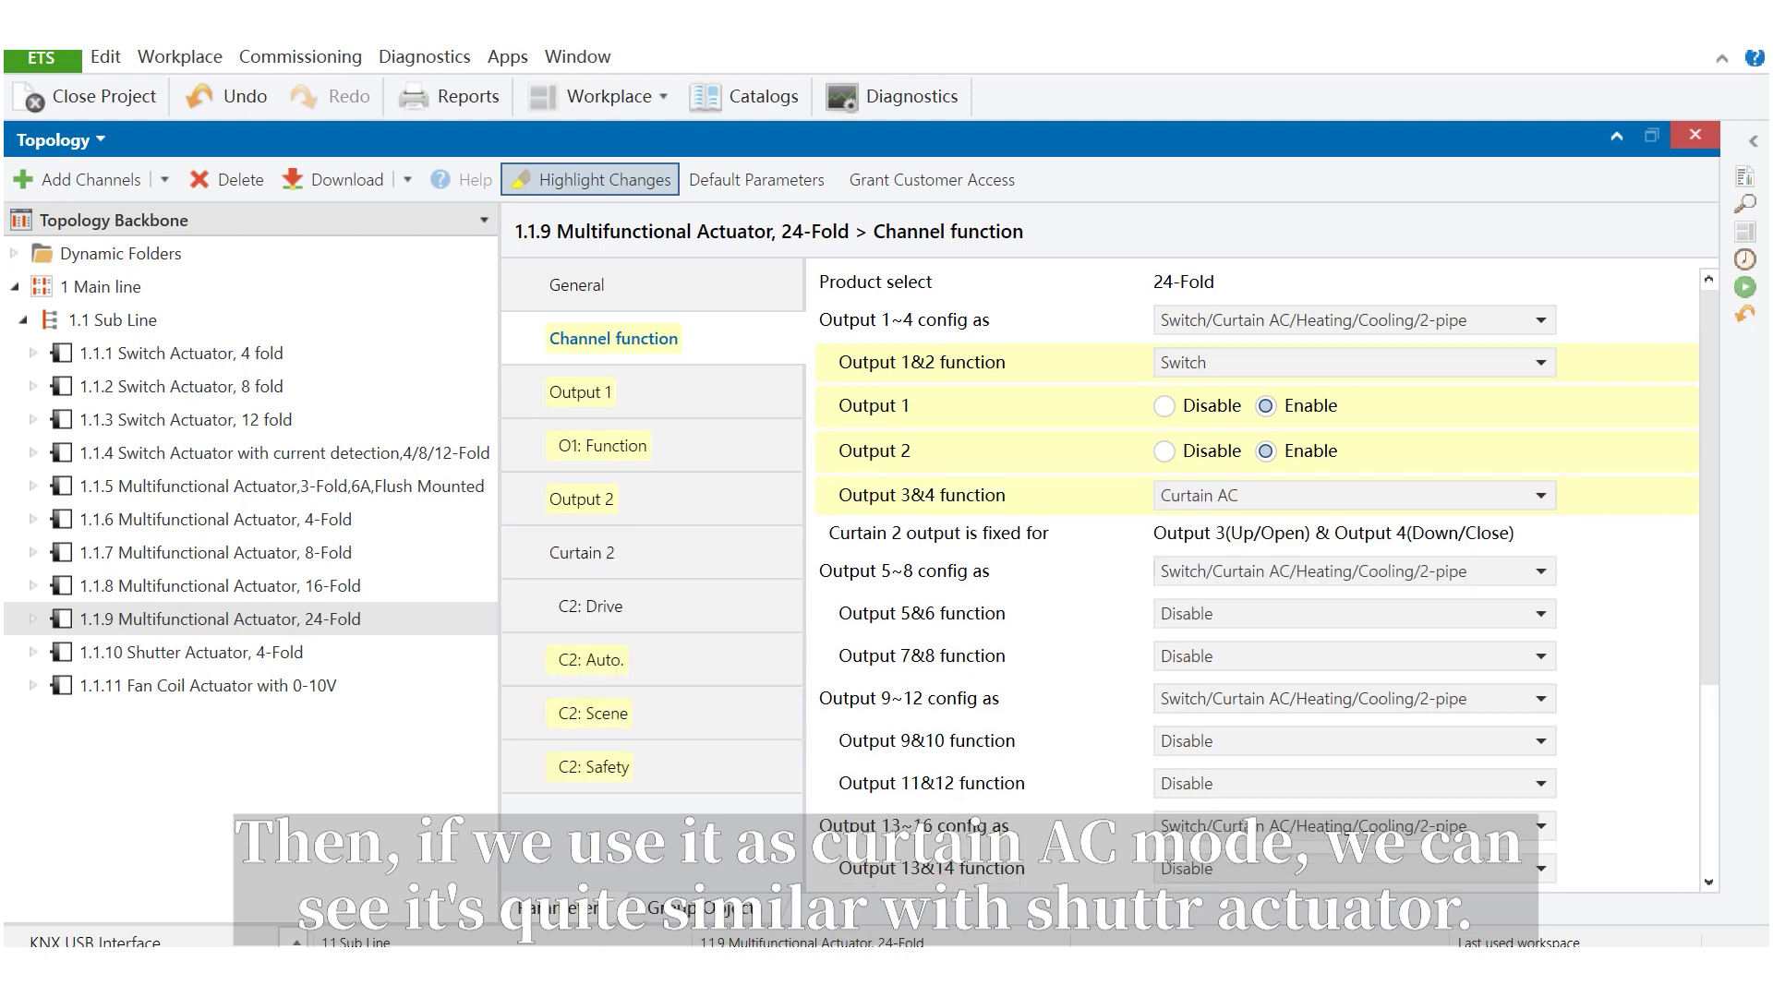
Examine the Curtain 2 parameters, including its drive, automatic, all eight scene assignments and safety settings.
click(582, 553)
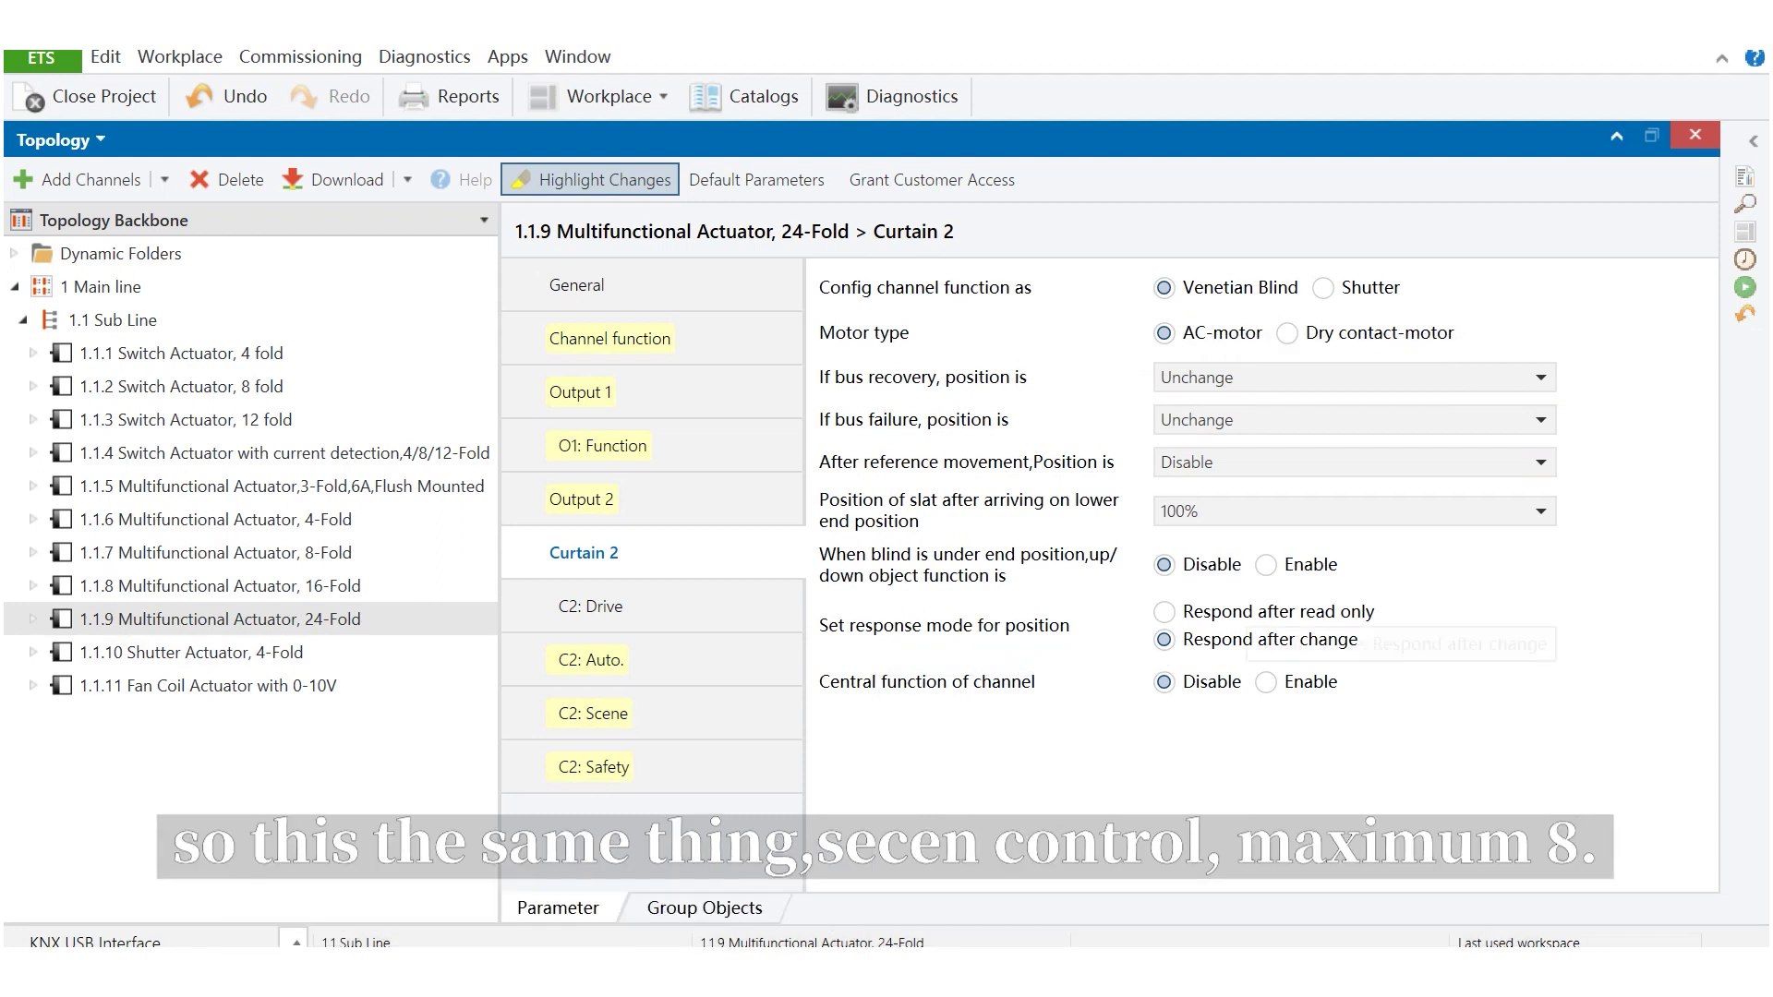
click(591, 606)
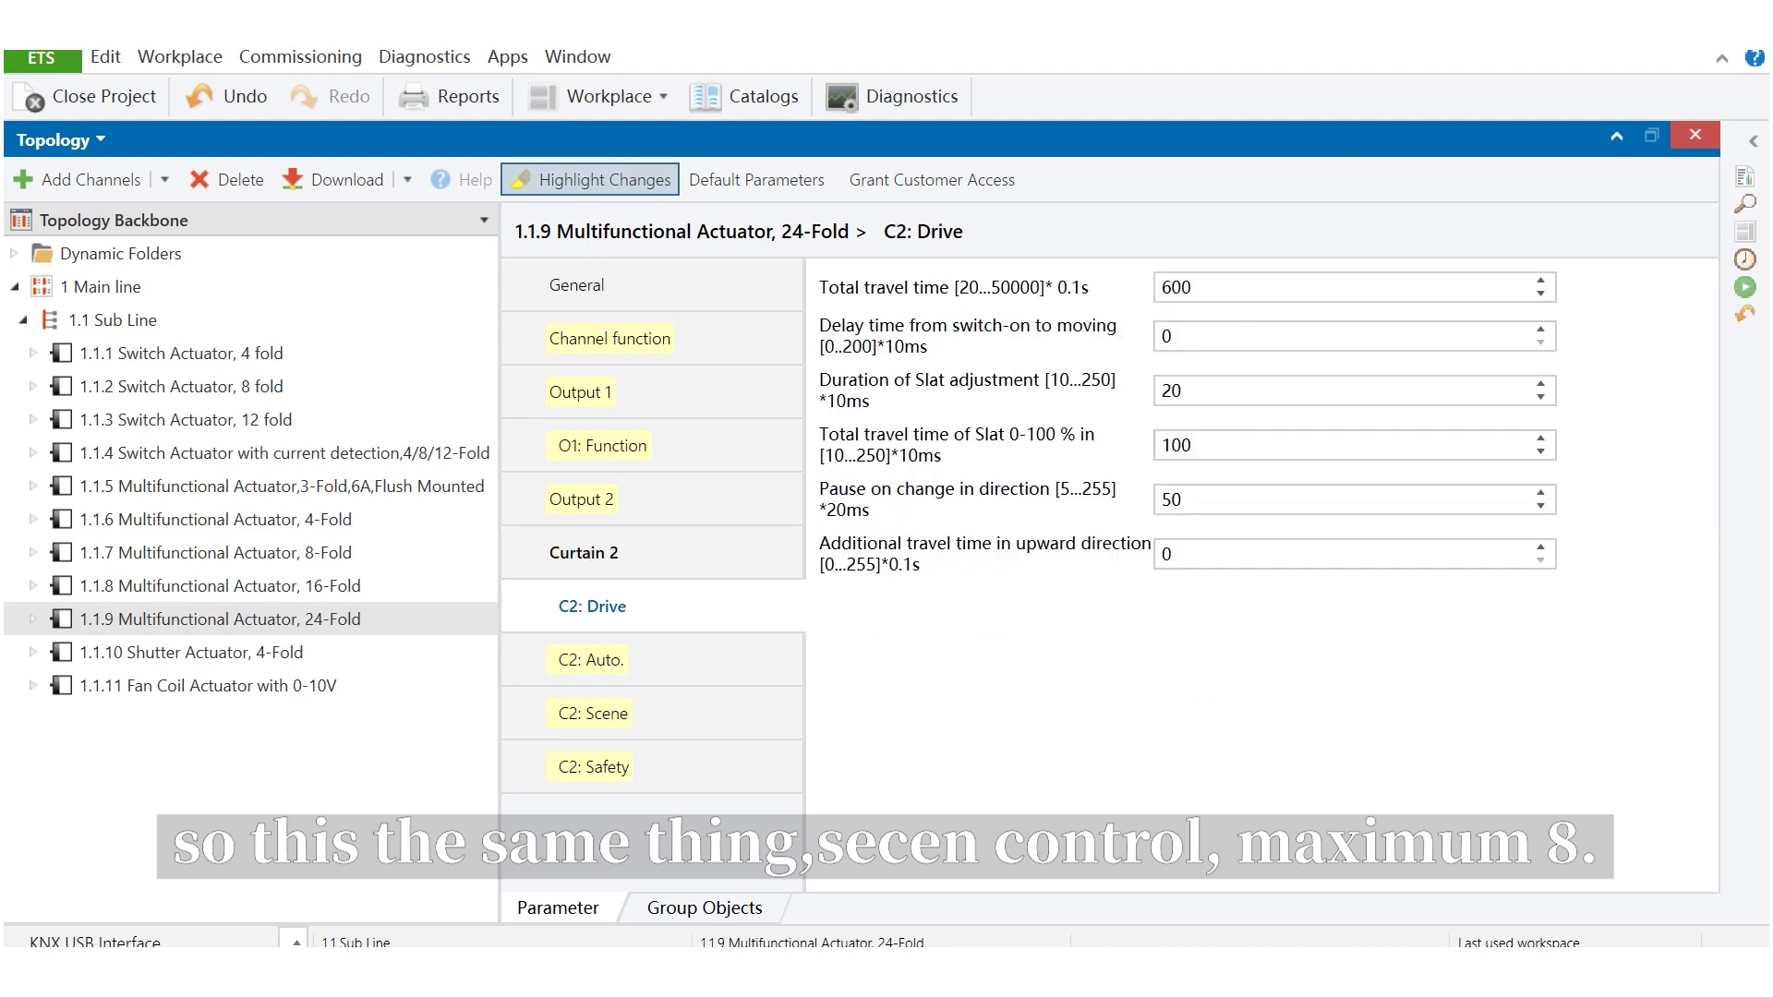
click(592, 660)
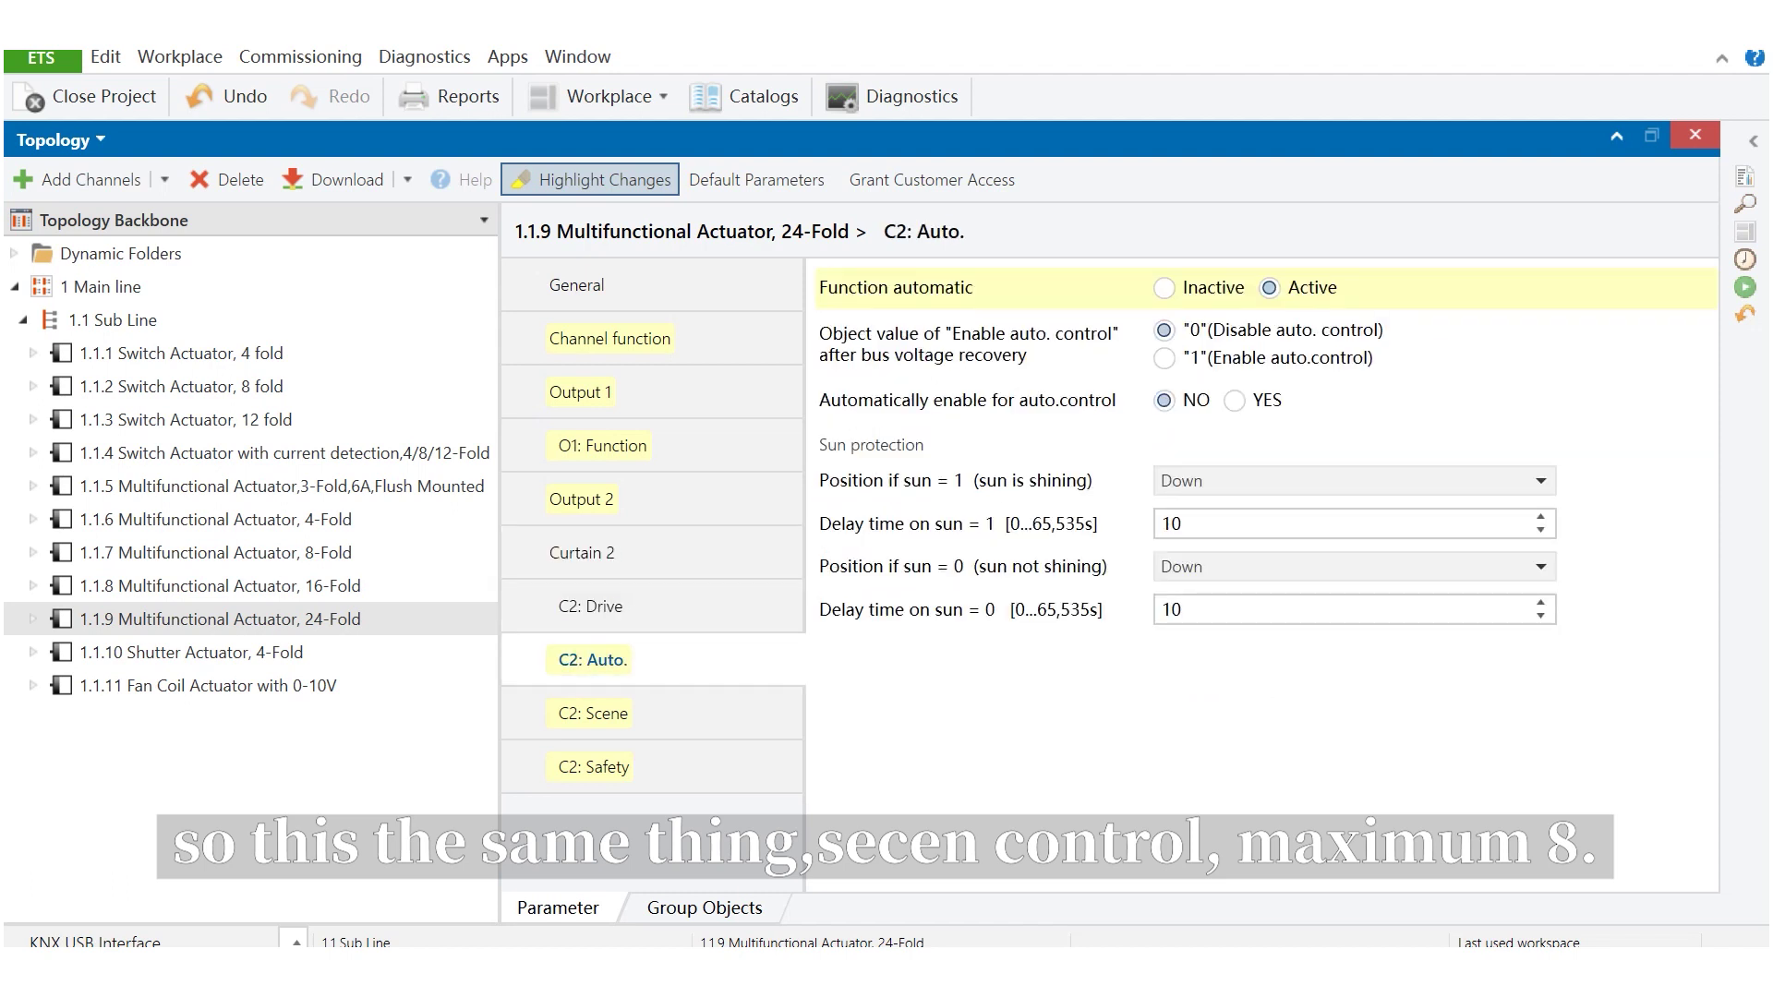
click(594, 713)
scroll(1265, 578, down, 2)
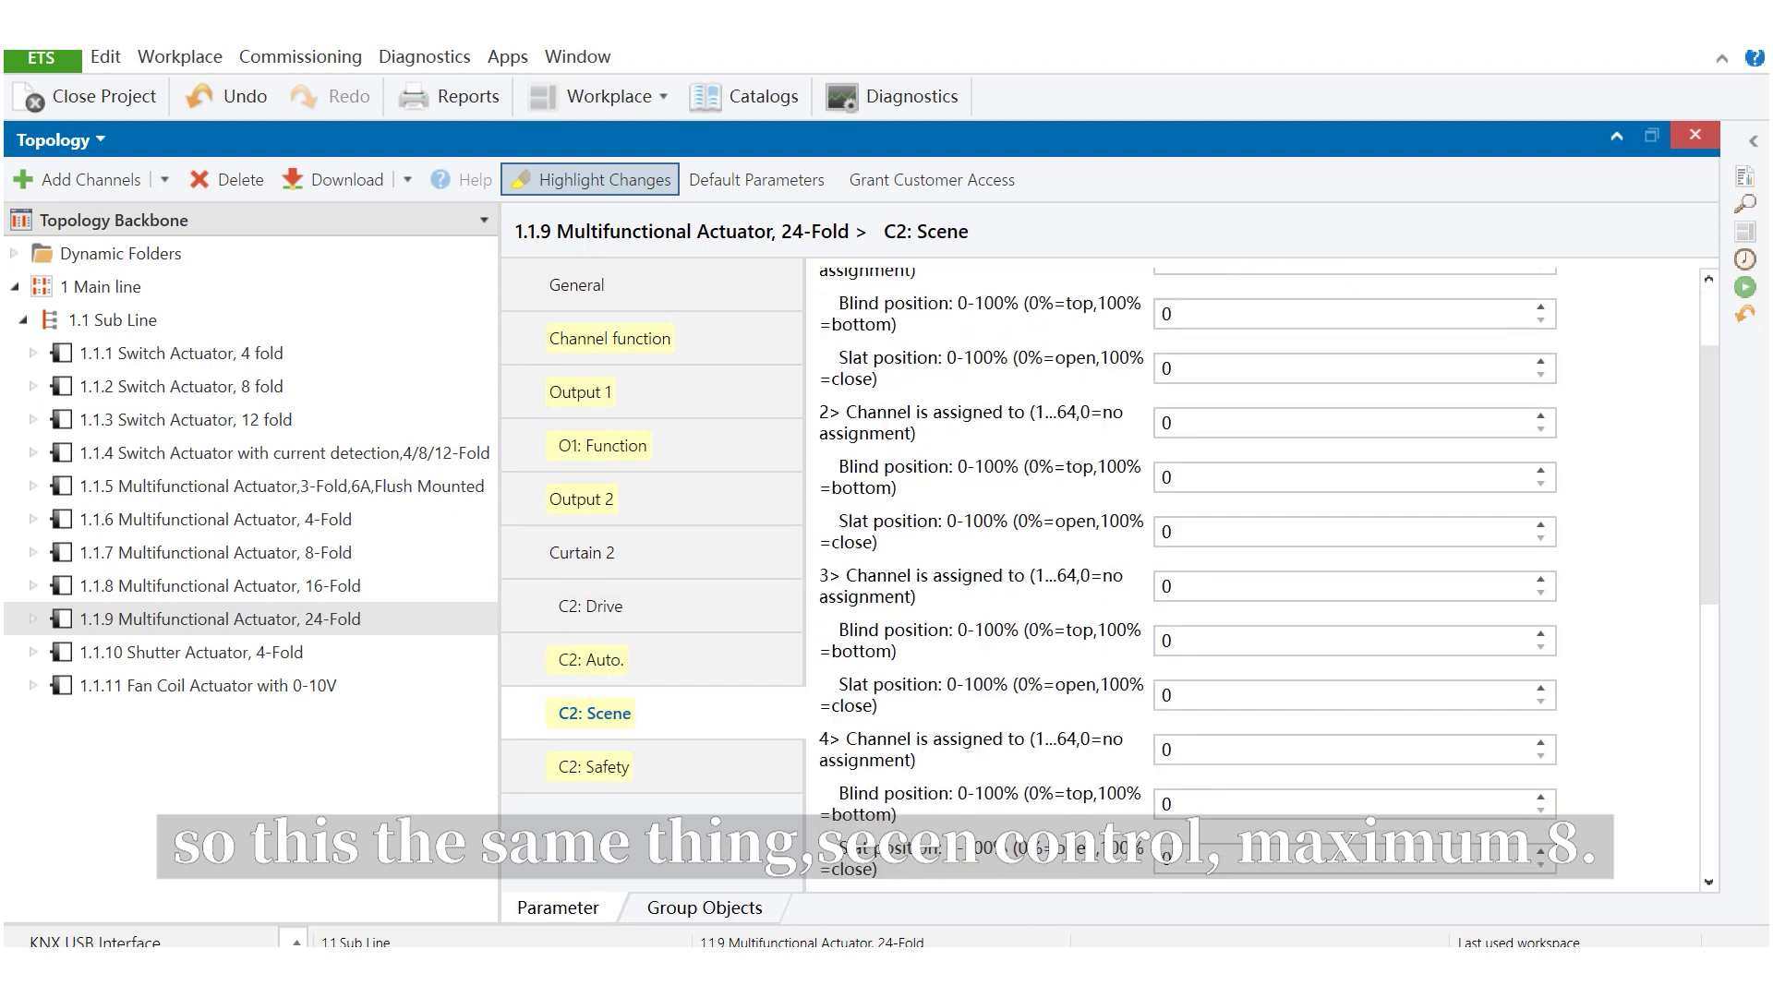
scroll(1265, 573, down, 3)
scroll(1265, 579, down, 5)
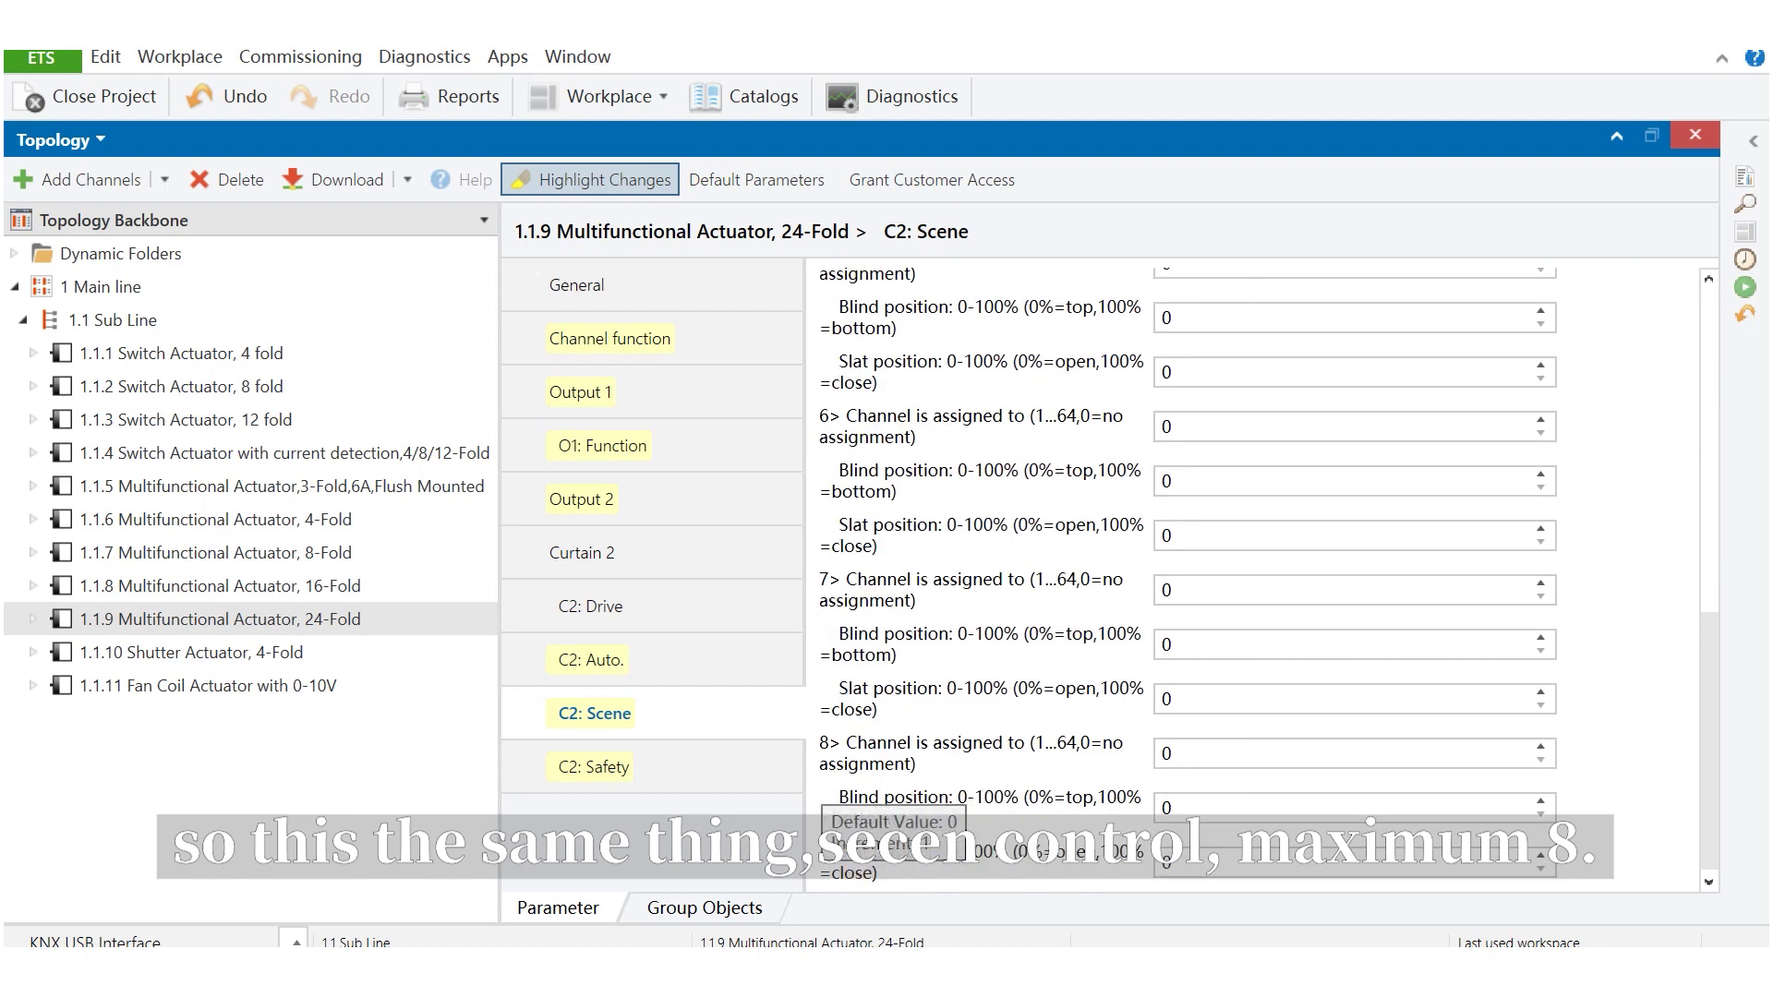
click(596, 767)
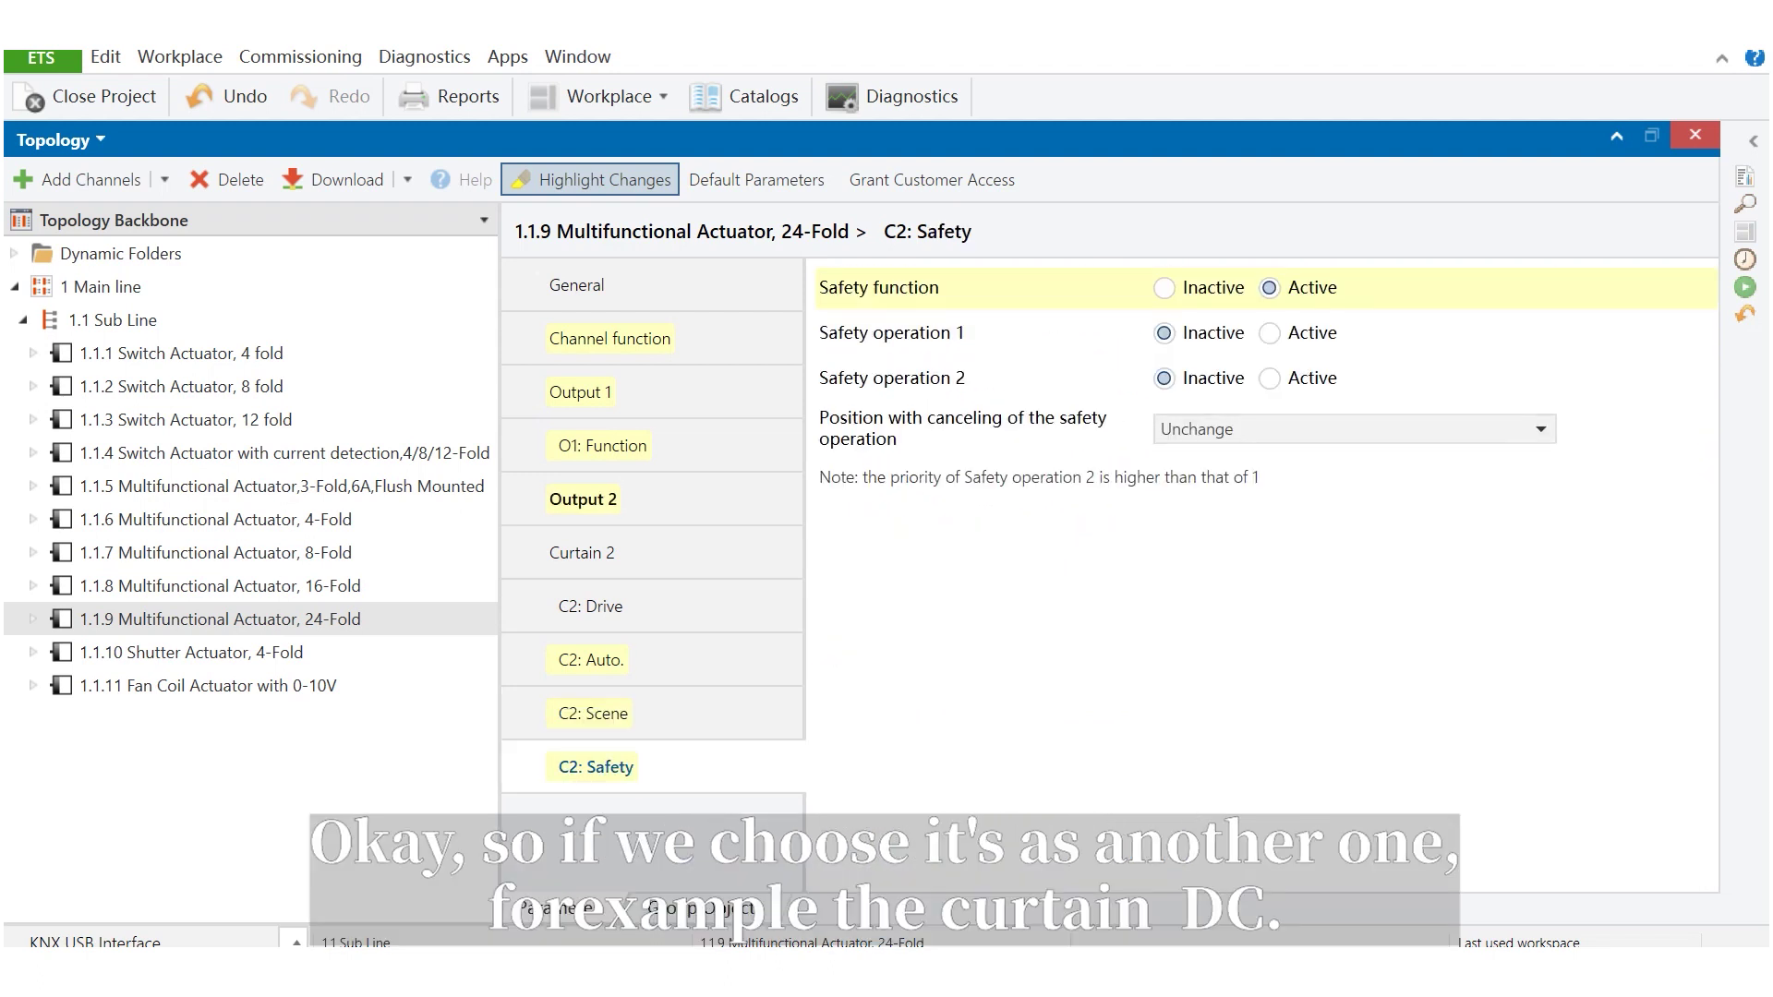
Configure outputs 5~8 as Curtain DC in the channel functions and view the DC input assignments.
click(613, 338)
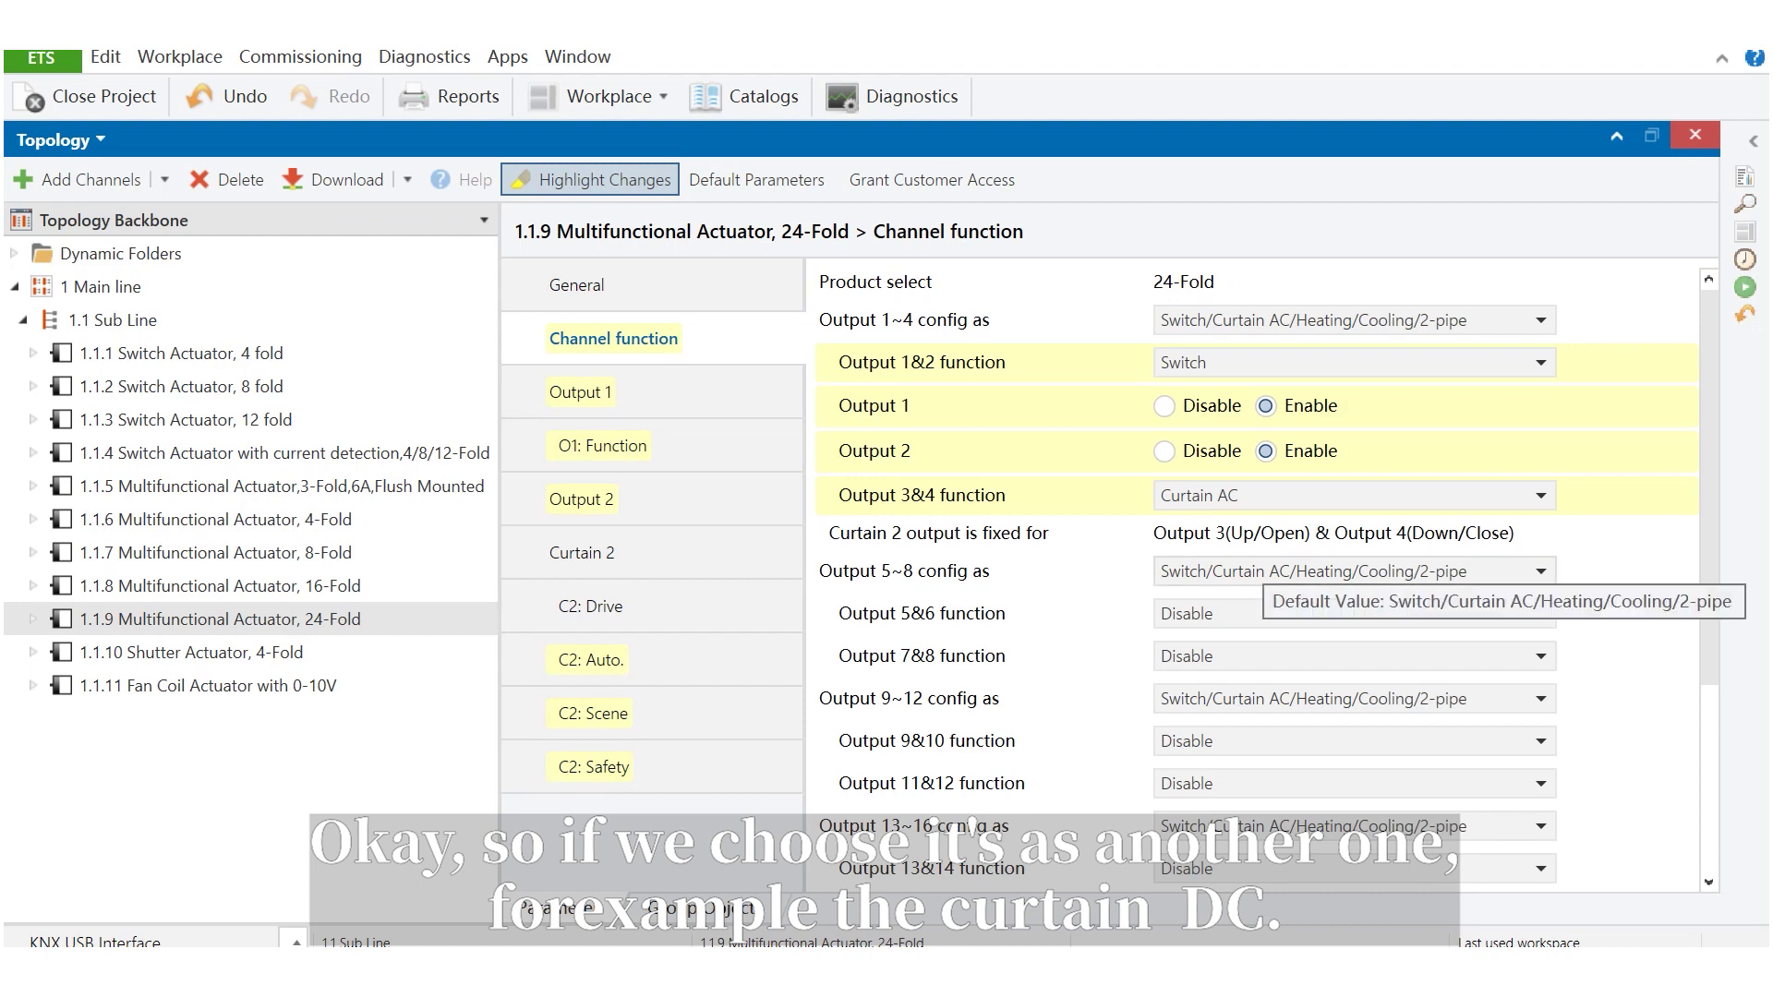
click(1292, 571)
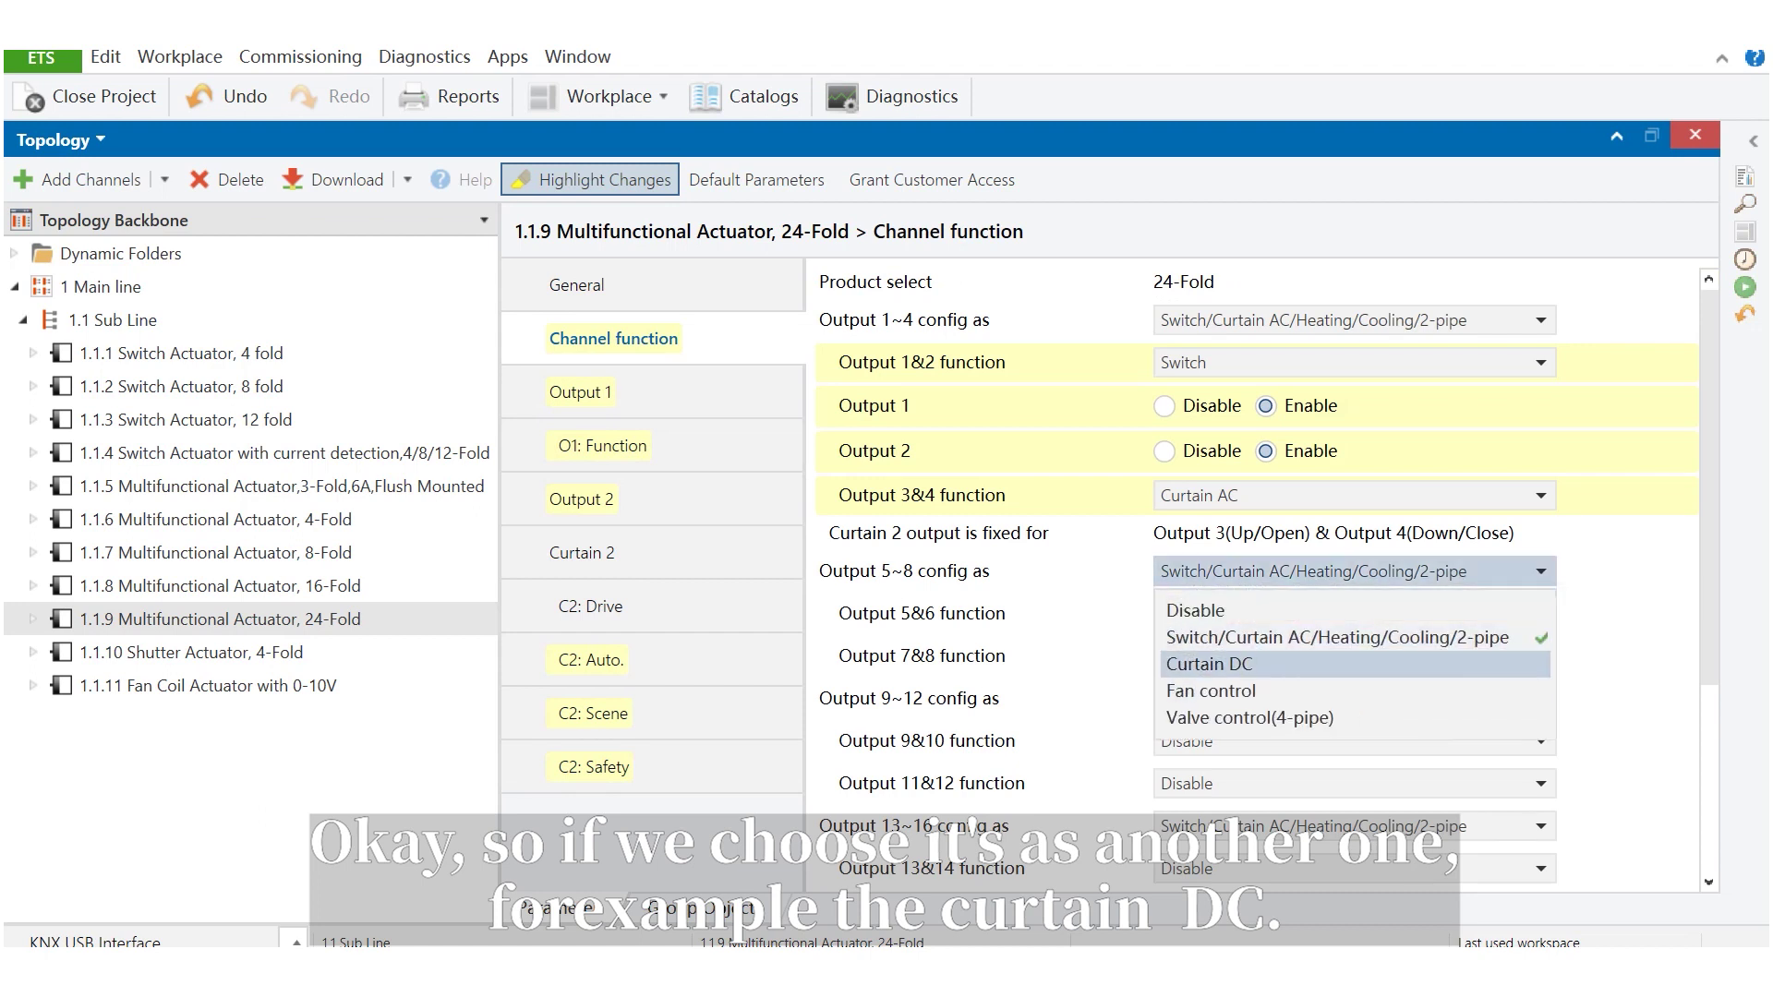
click(1210, 664)
scroll(1256, 573, down, 3)
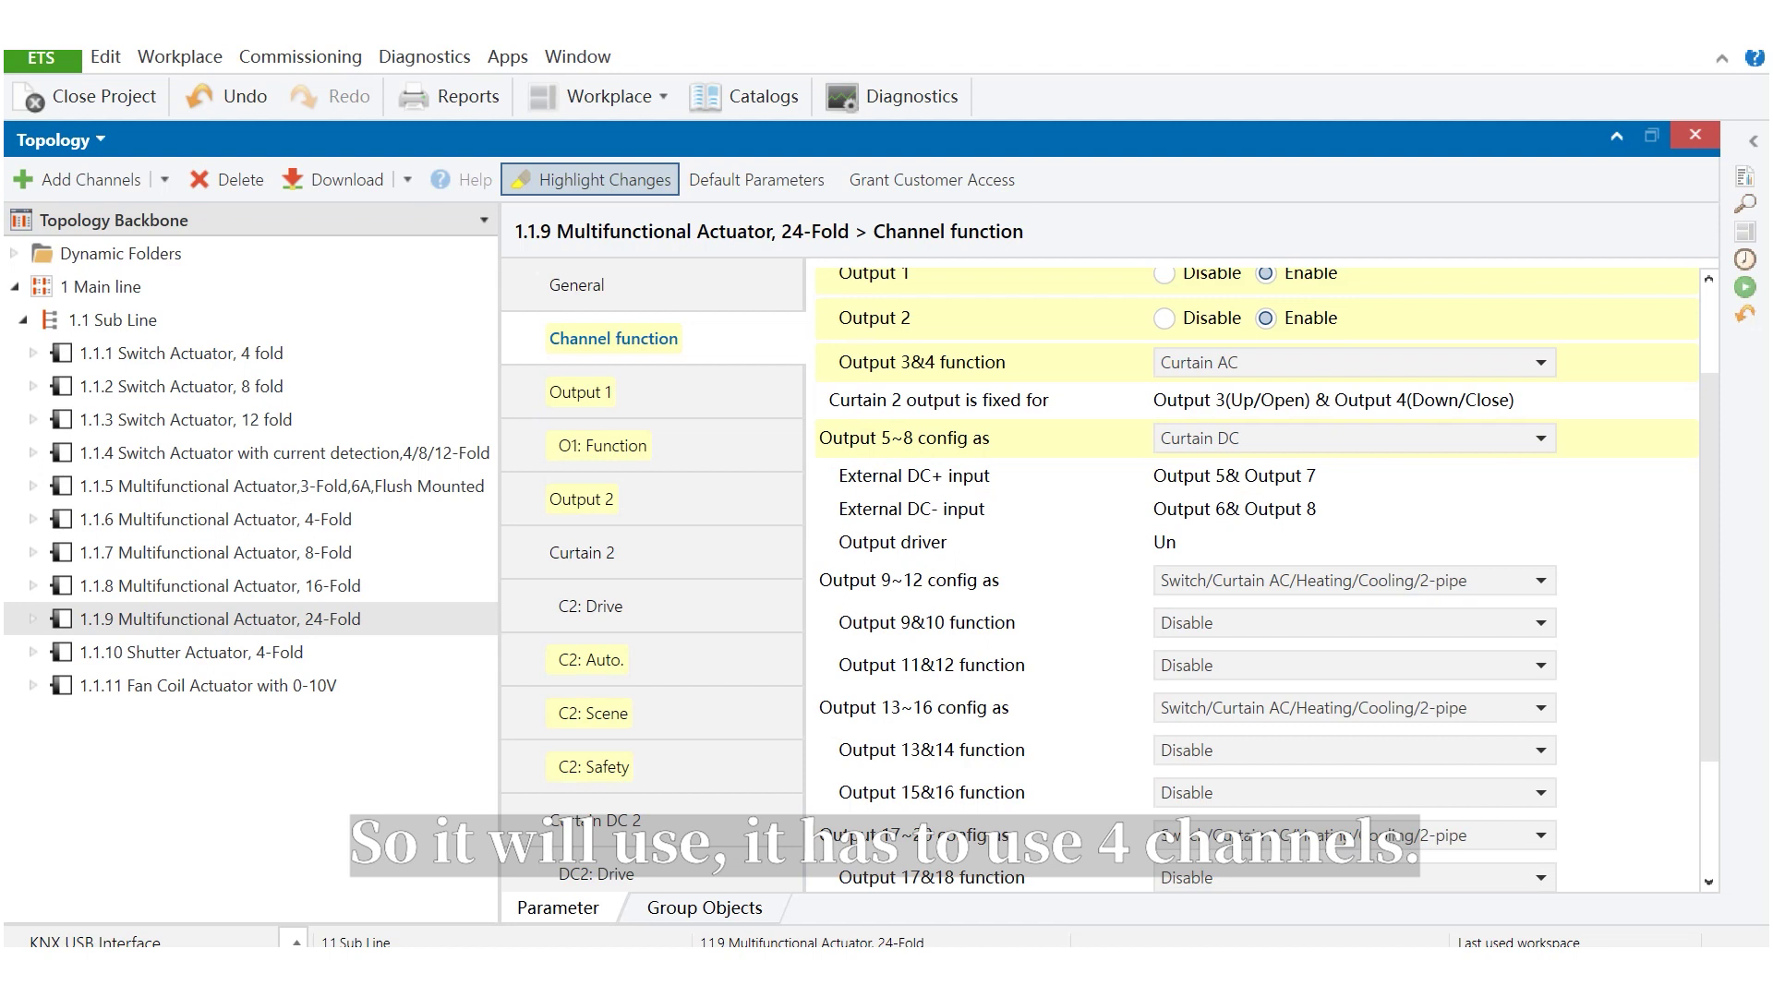
View the Curtain DC 2 general and drive parameters and set its automatic function to Active.
scroll(642, 572, down, 3)
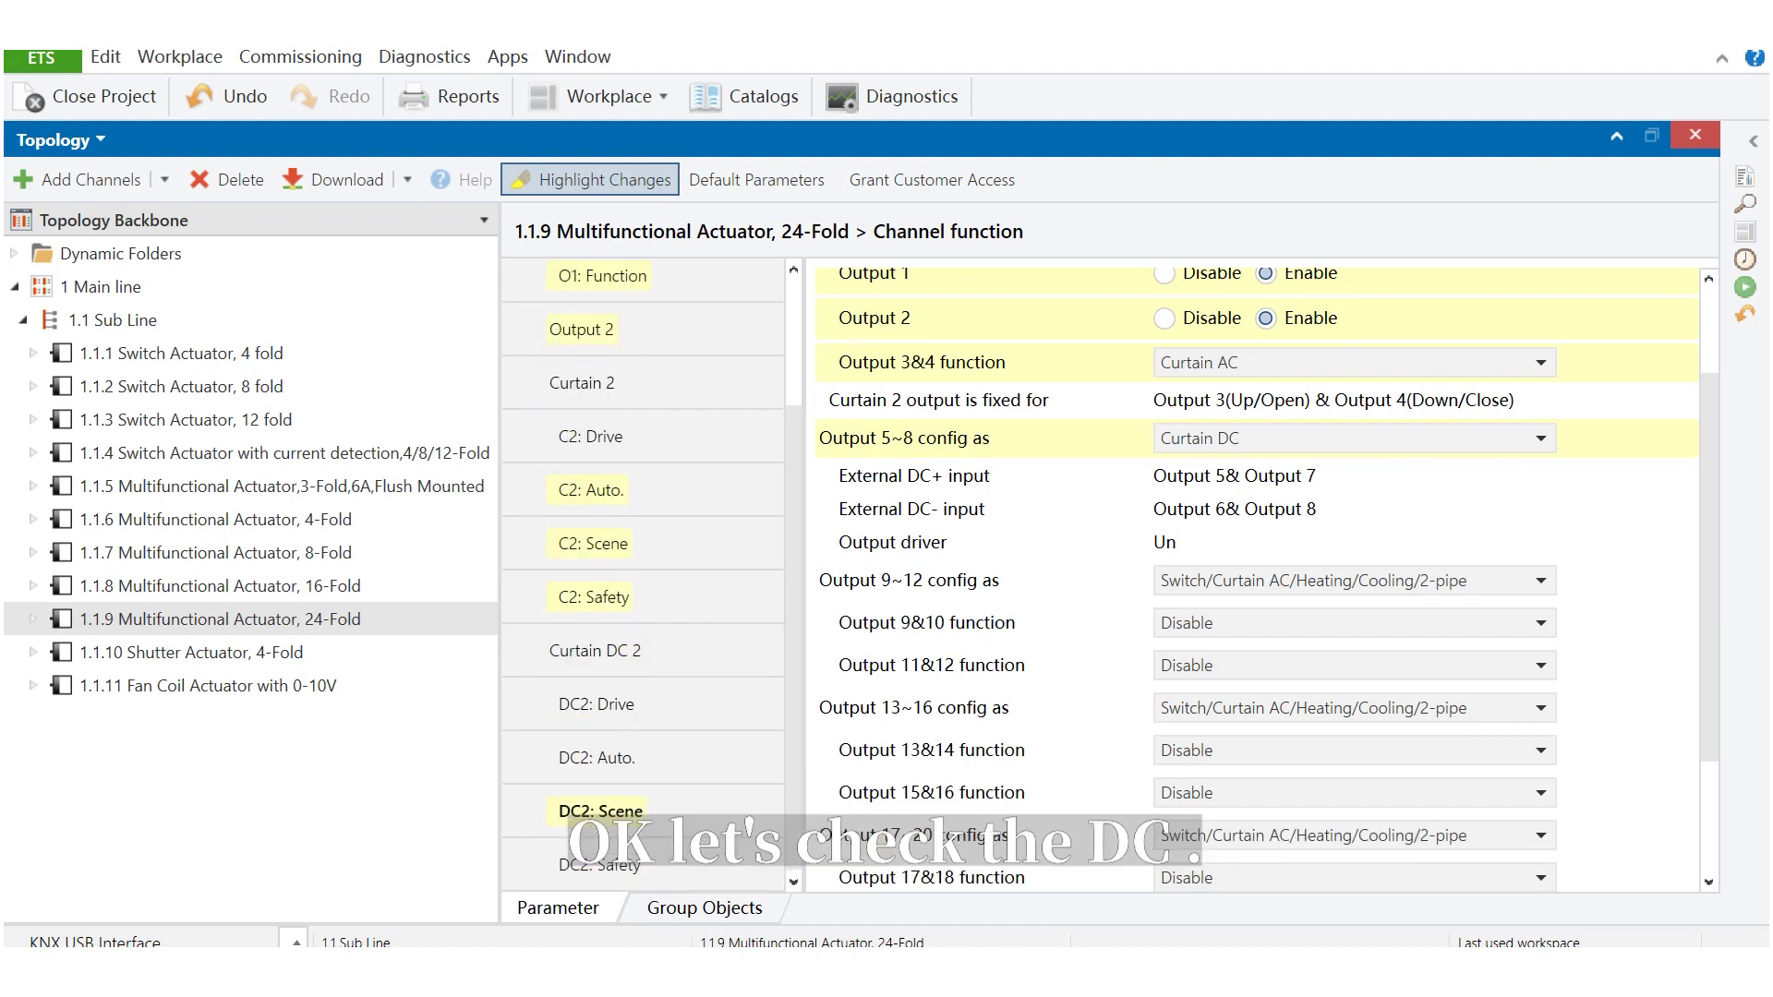
click(598, 651)
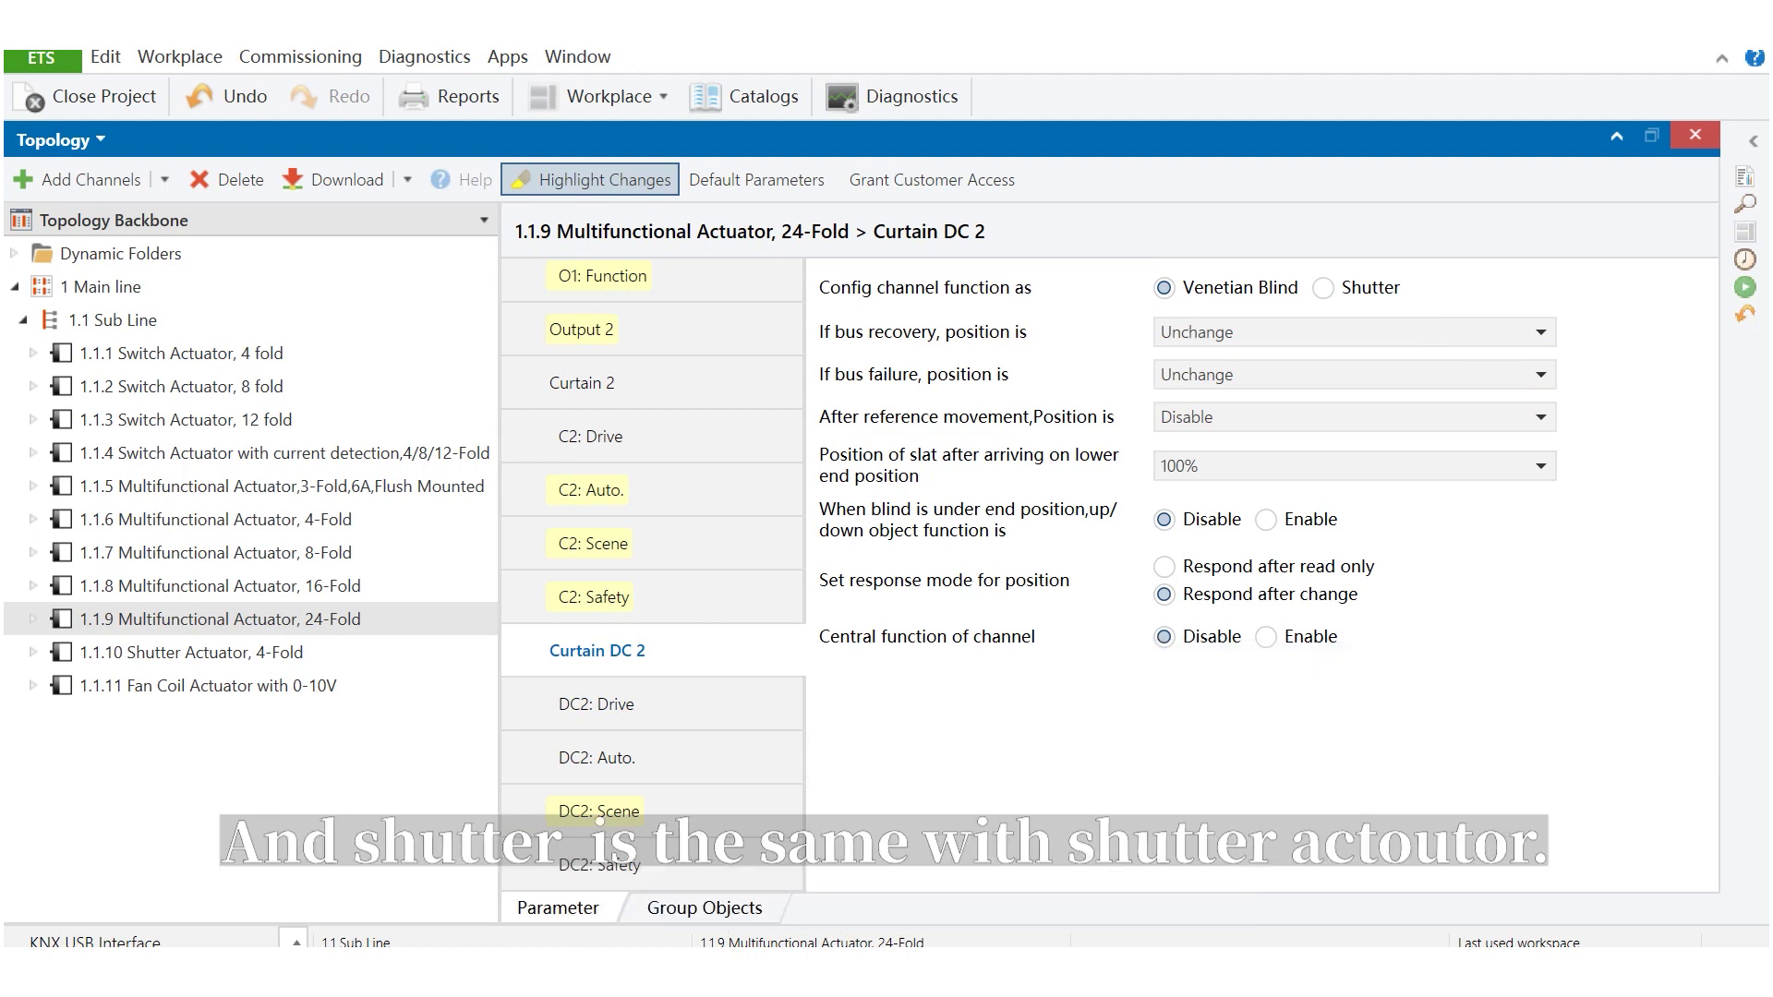
click(597, 705)
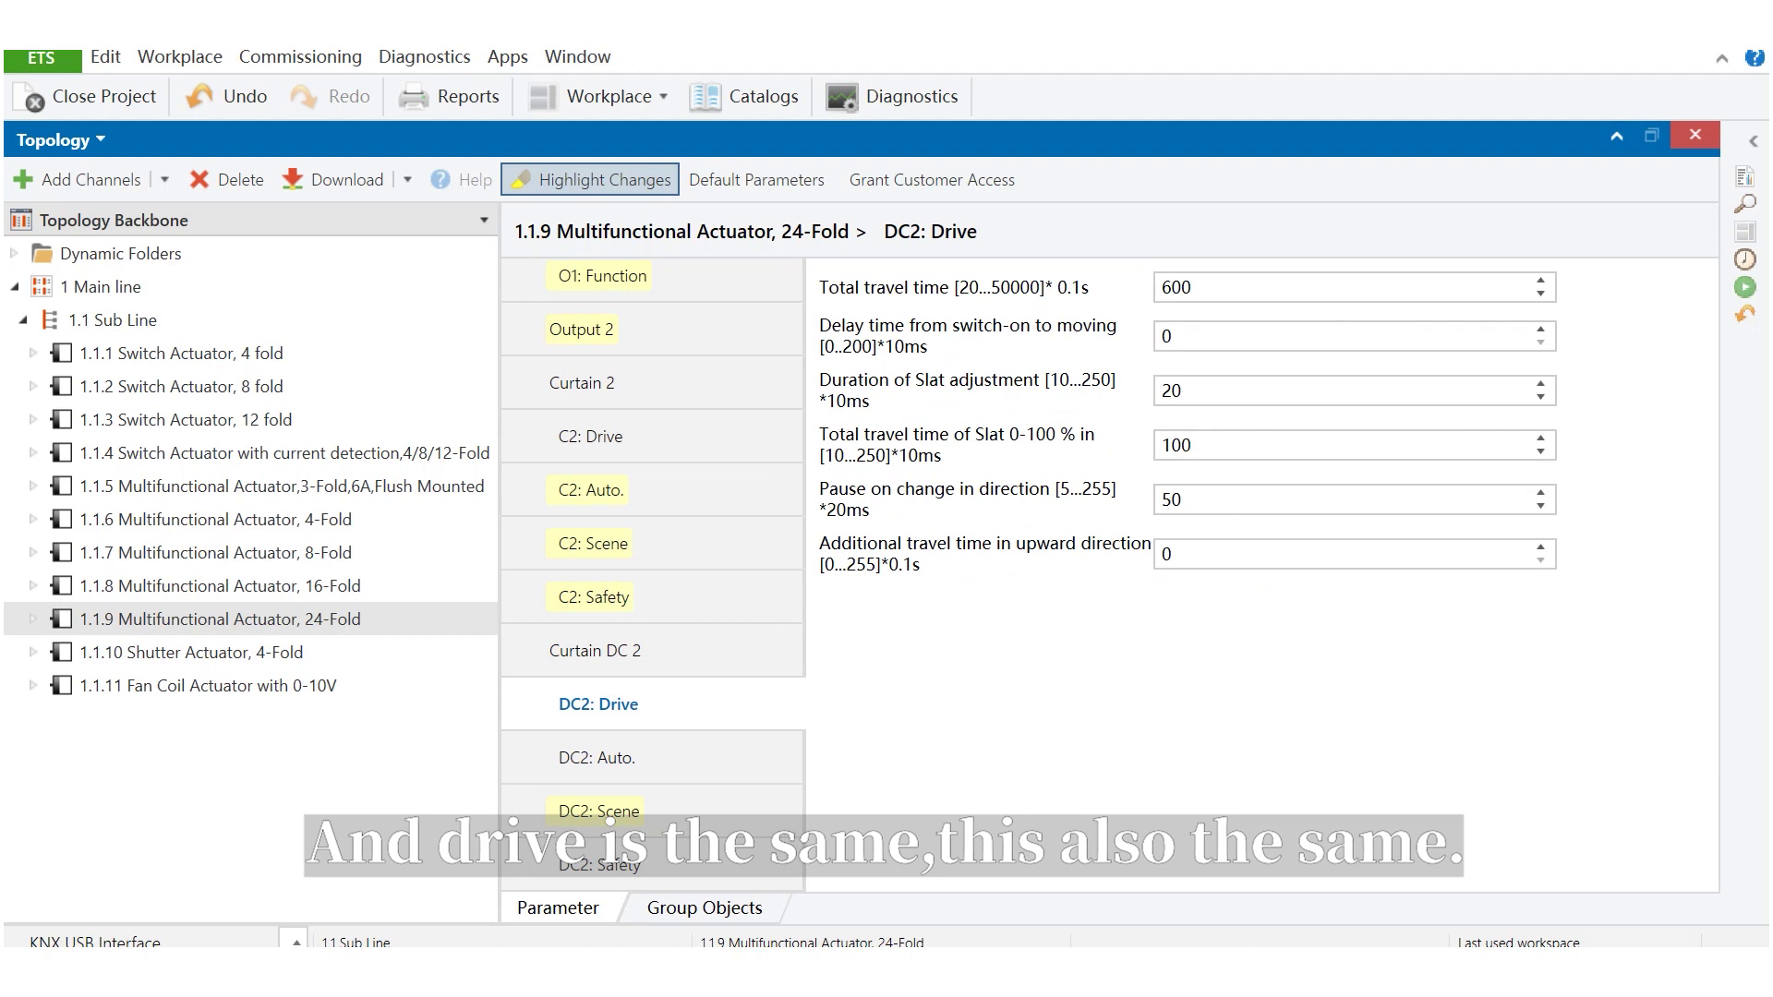
click(598, 758)
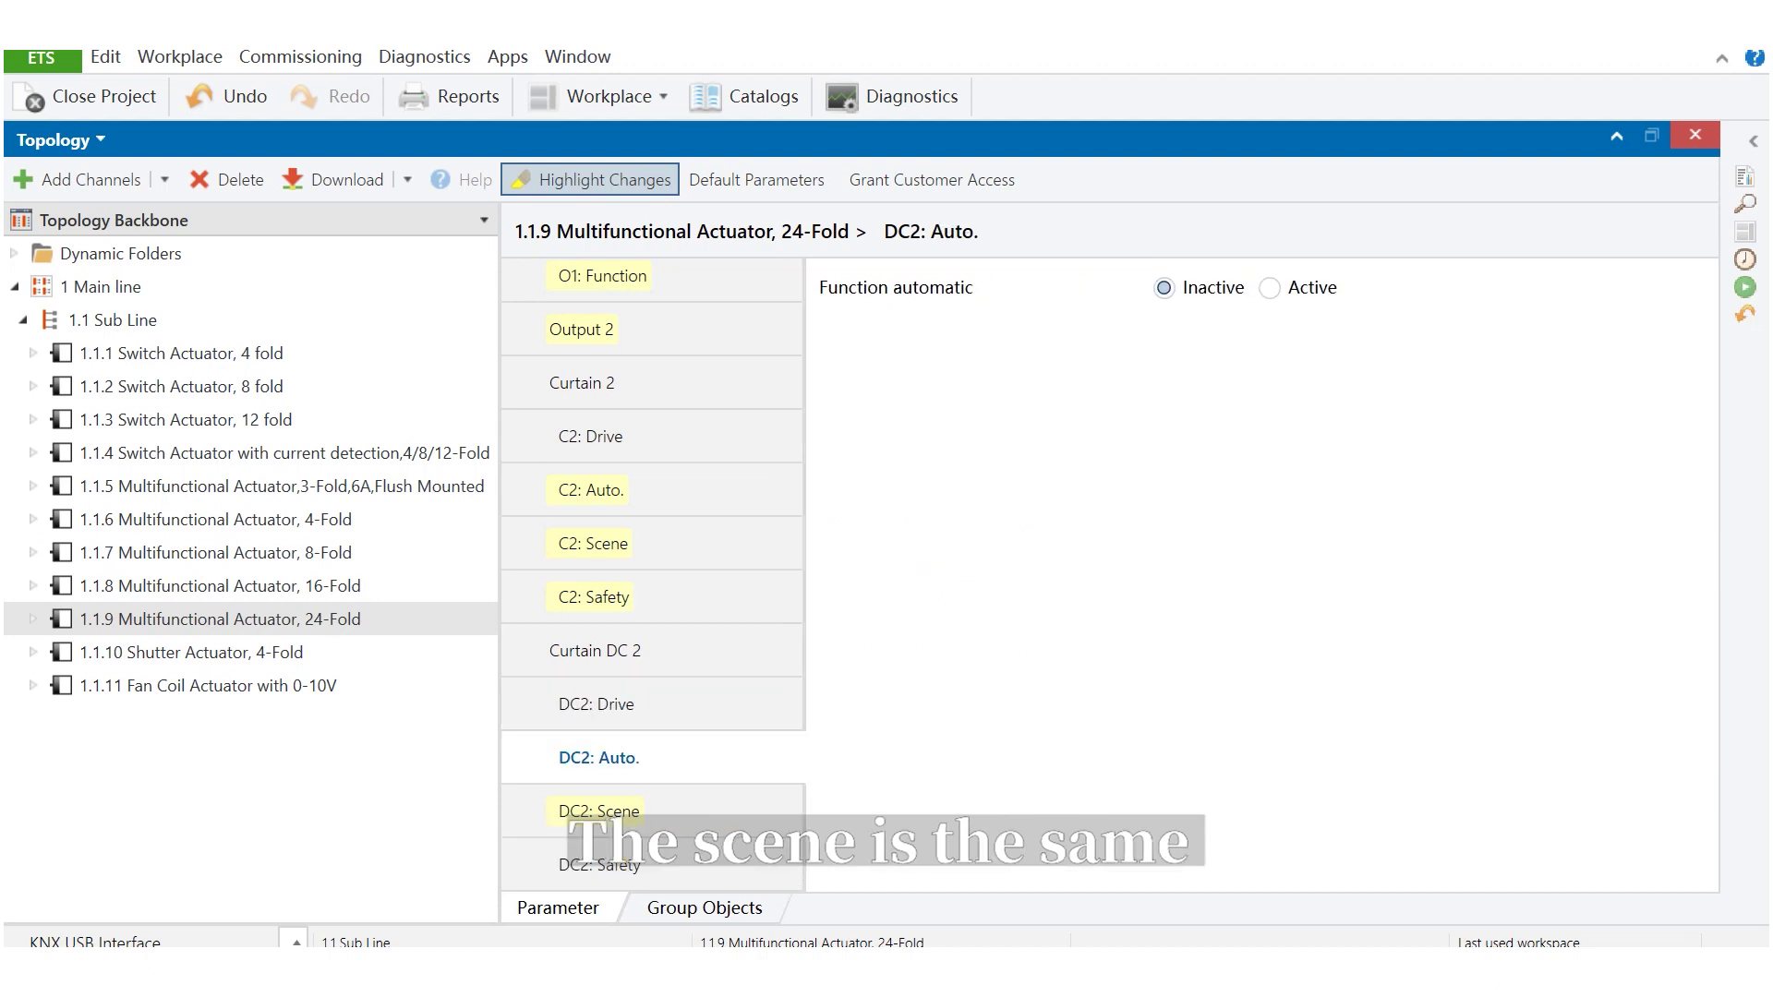
click(1271, 288)
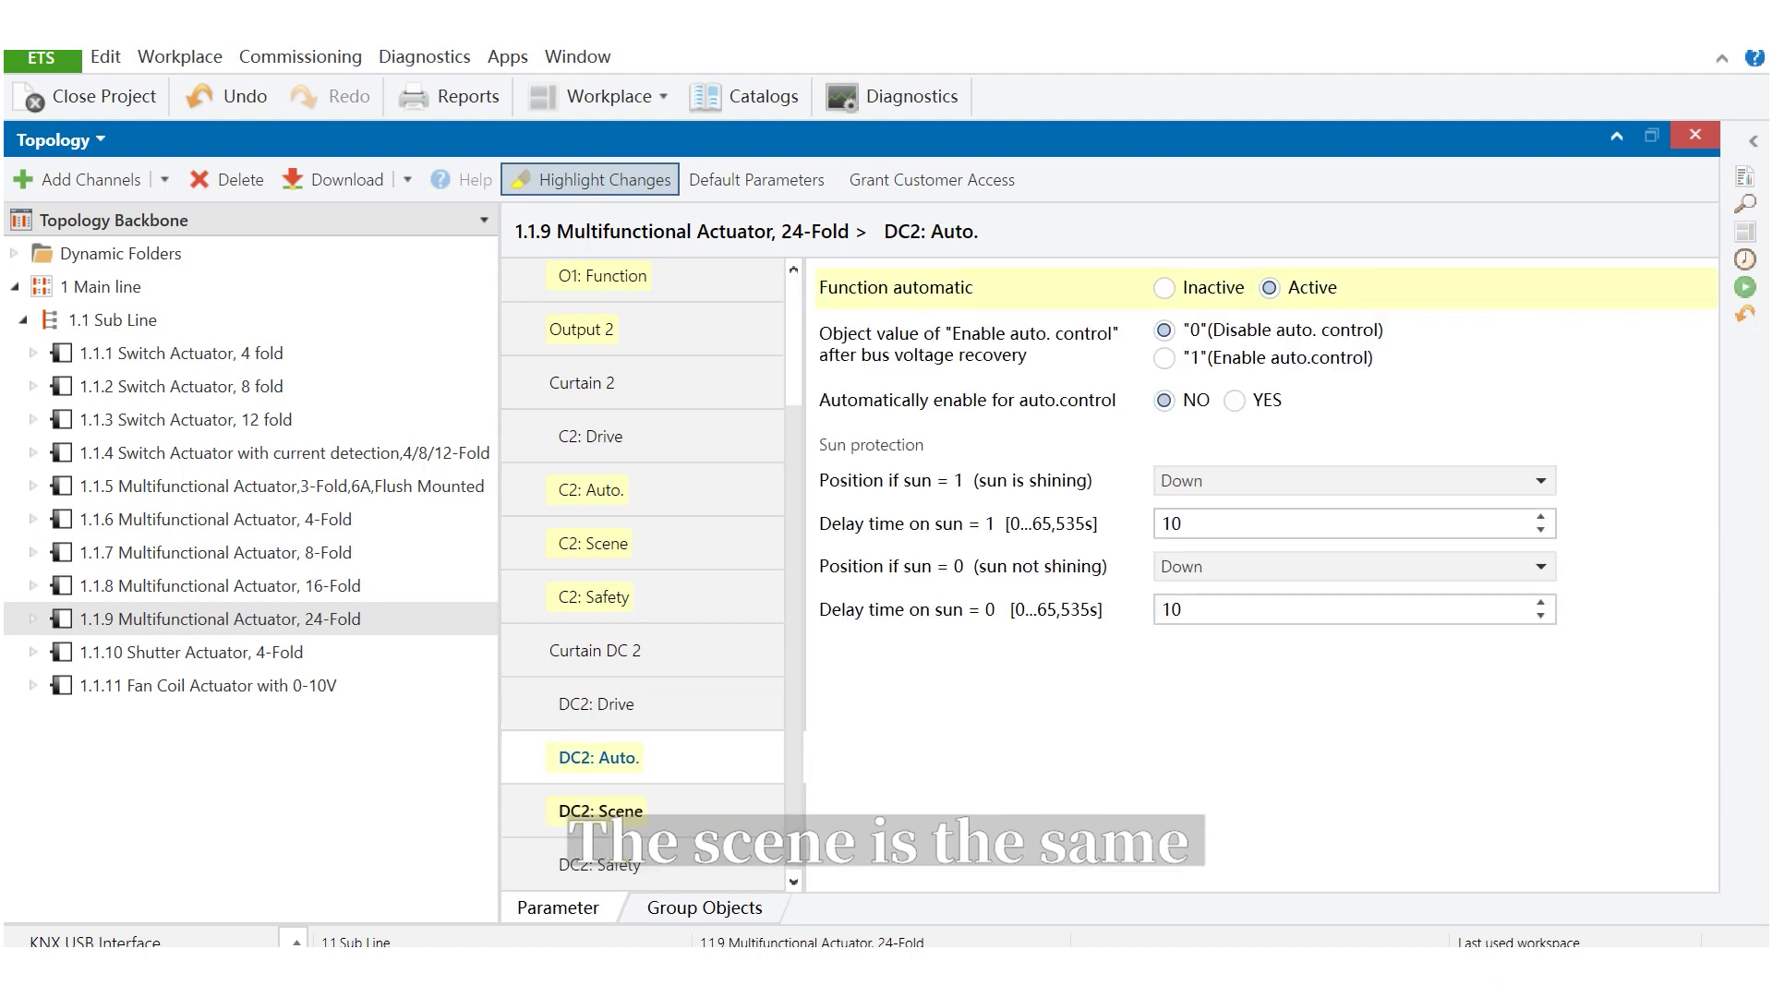
Look through the Curtain DC 2 scene assignments and set its safety function to Active.
click(601, 811)
scroll(879, 821, down, 5)
scroll(879, 821, down, 4)
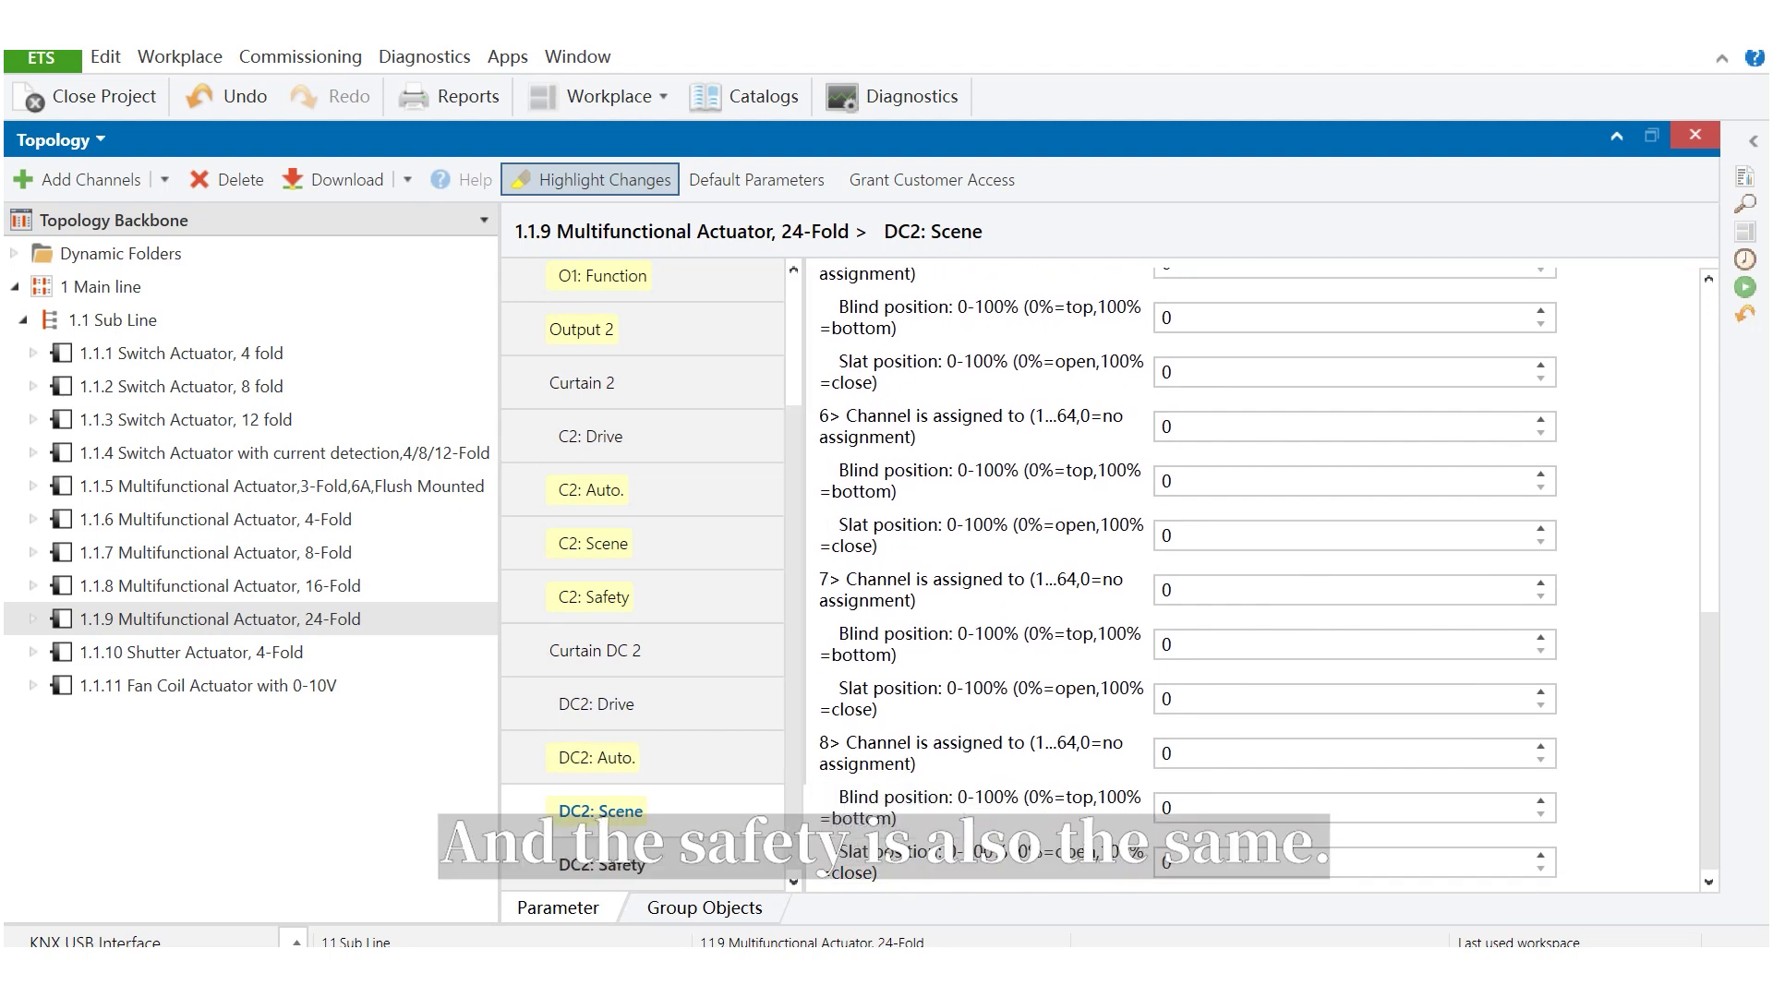
click(600, 864)
click(1274, 288)
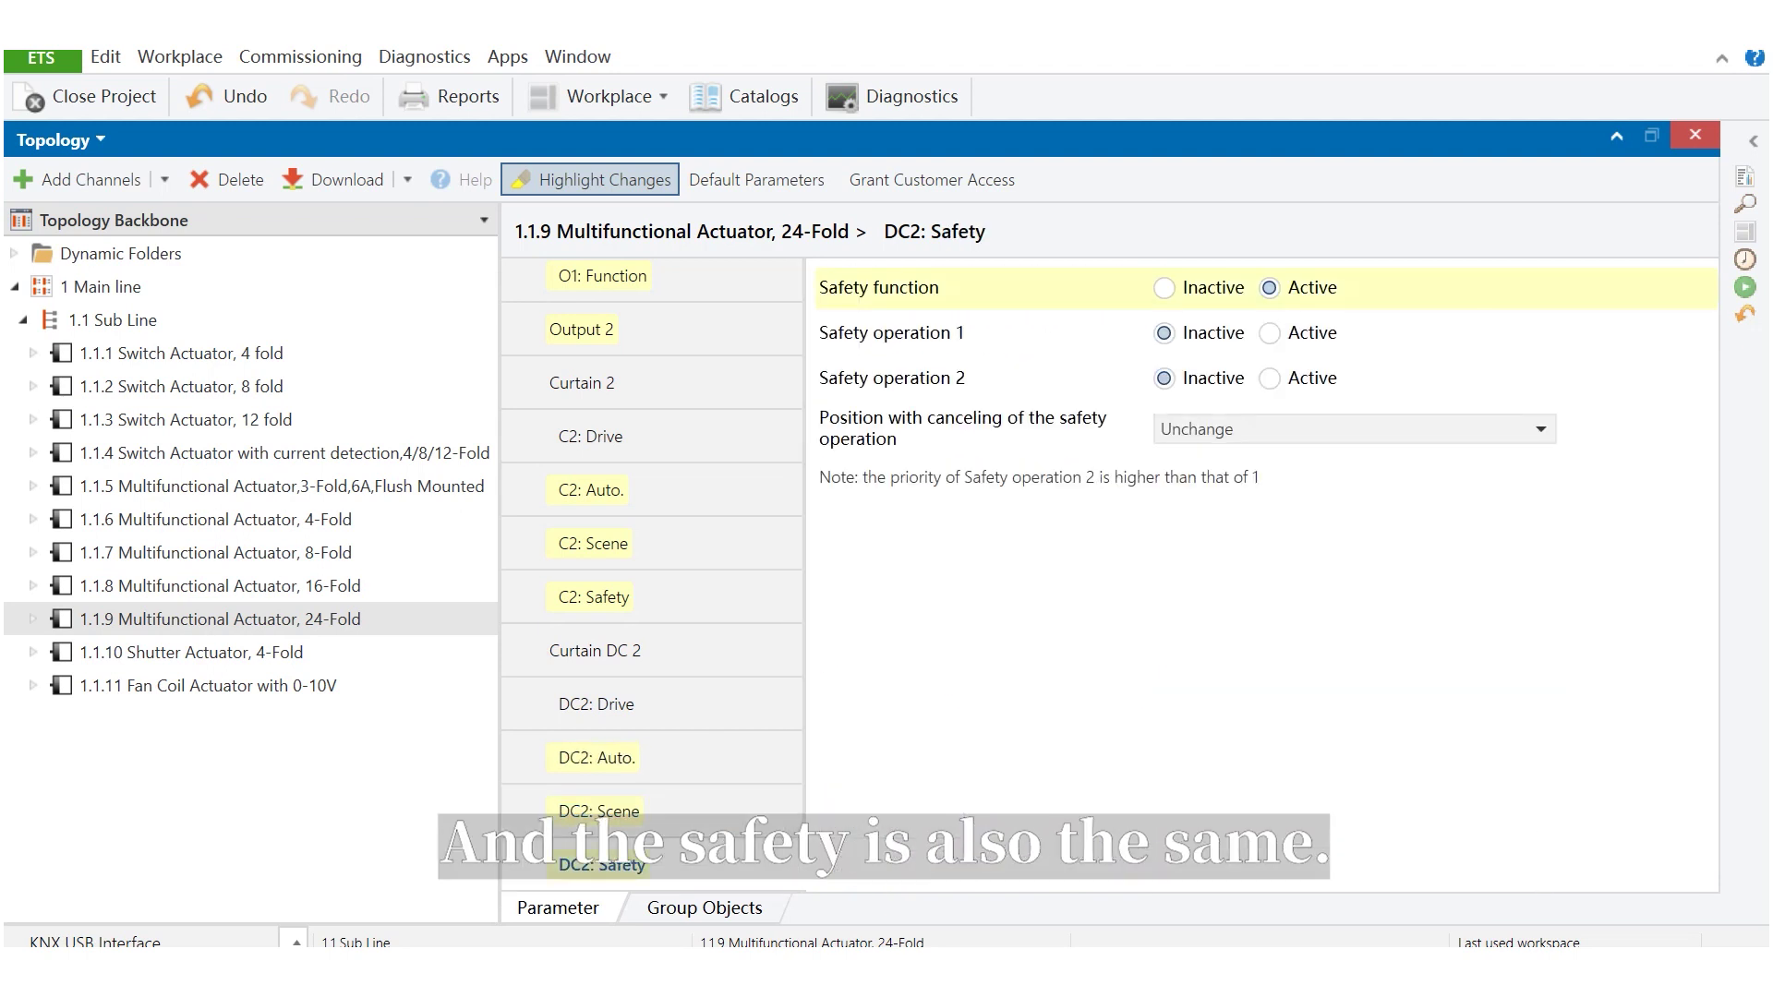
Keep outputs 9~12 configured as Switch/Curtain AC/Heating/Cooling/2-pipe and set the Output 9&10 function to Heating/Cooling/2-pipe.
scroll(642, 572, up, 3)
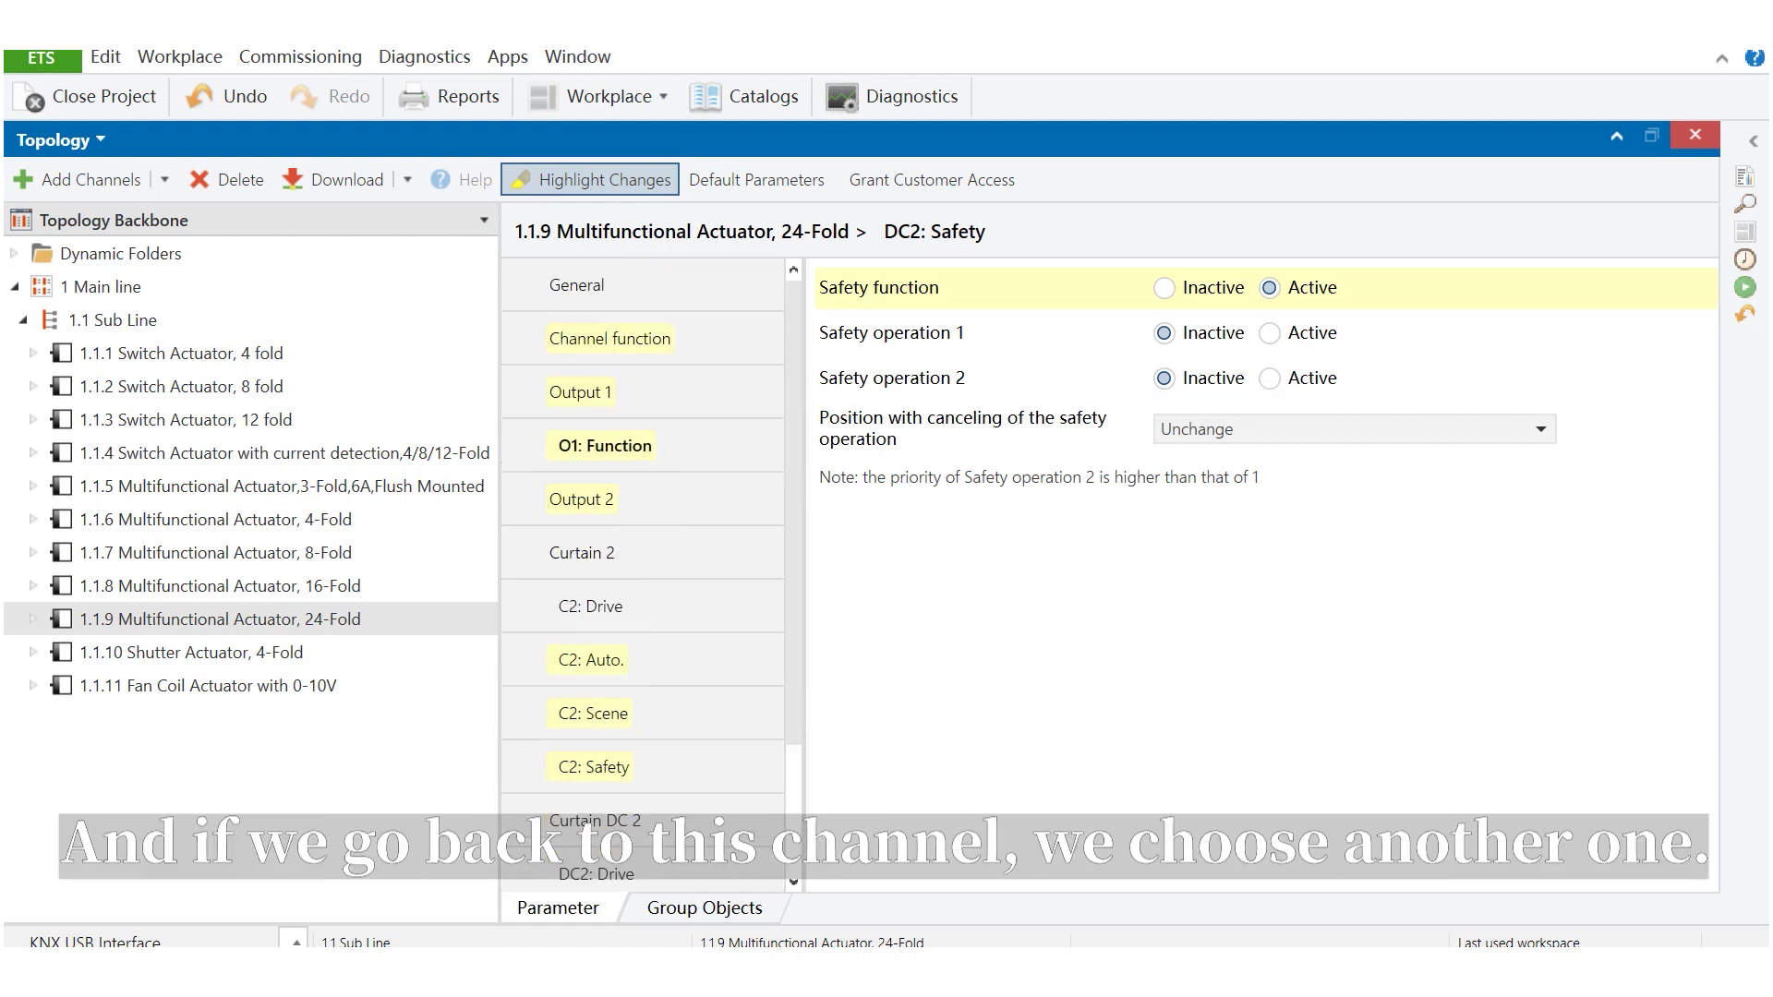
click(613, 338)
scroll(1354, 591, down, 3)
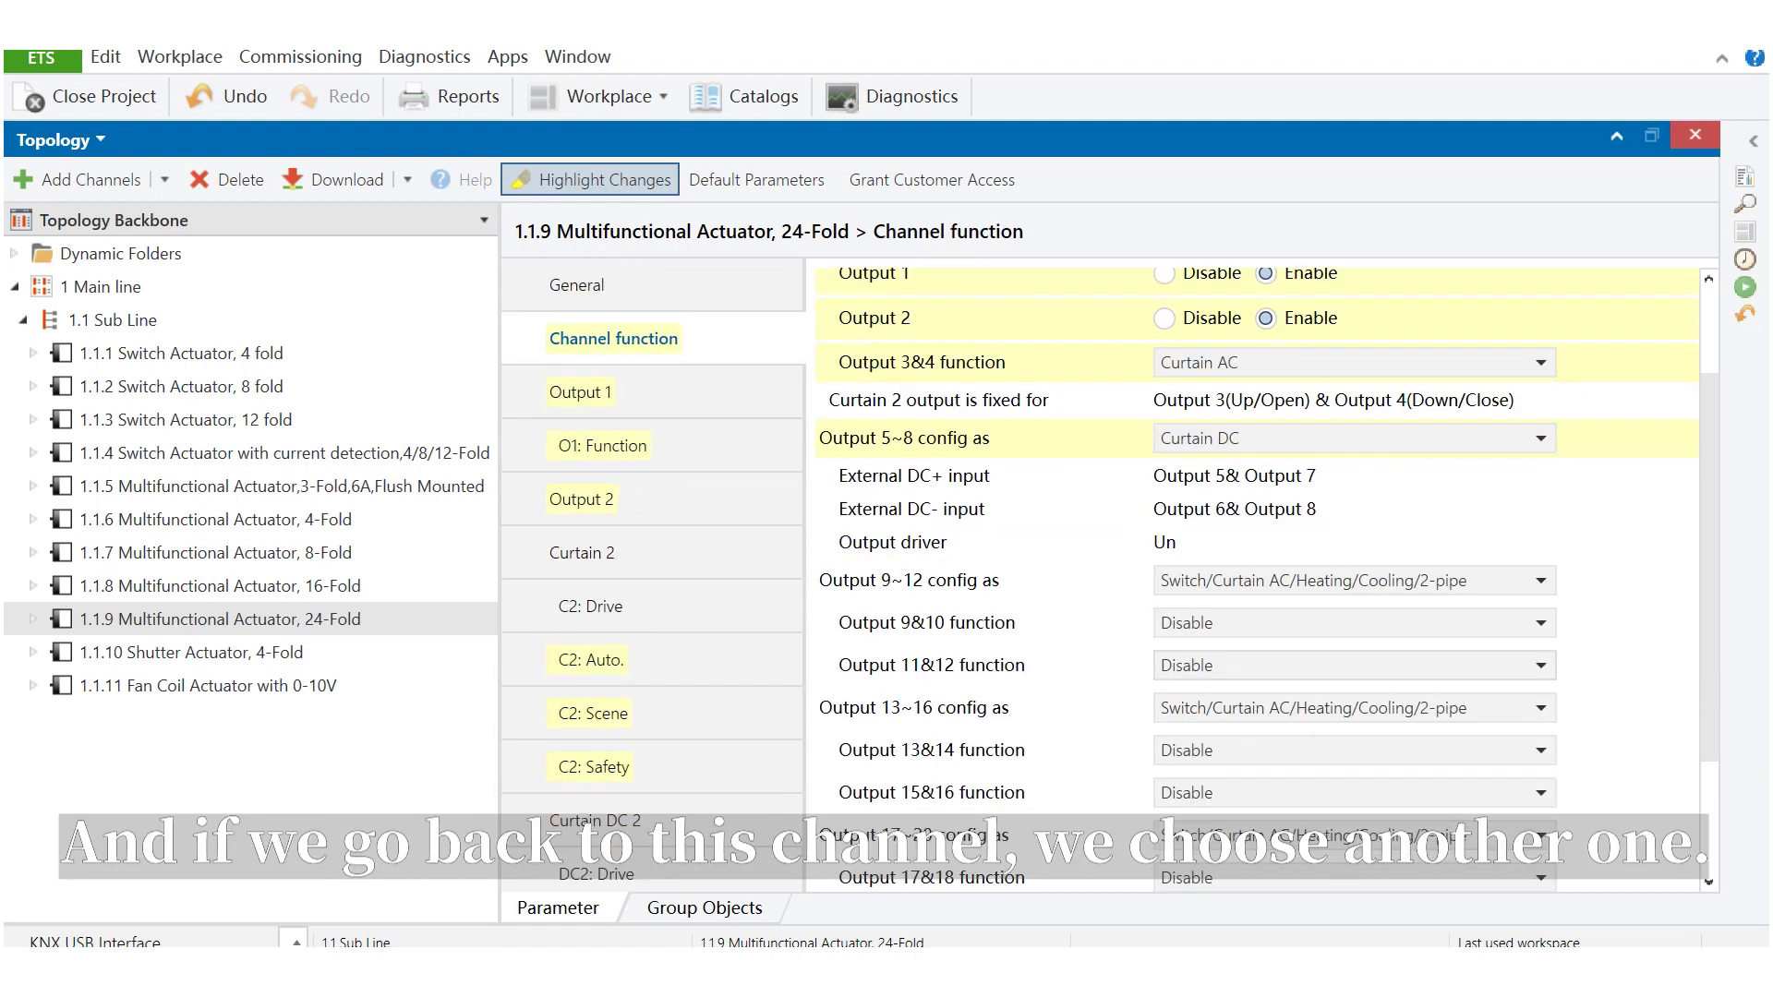
click(1354, 581)
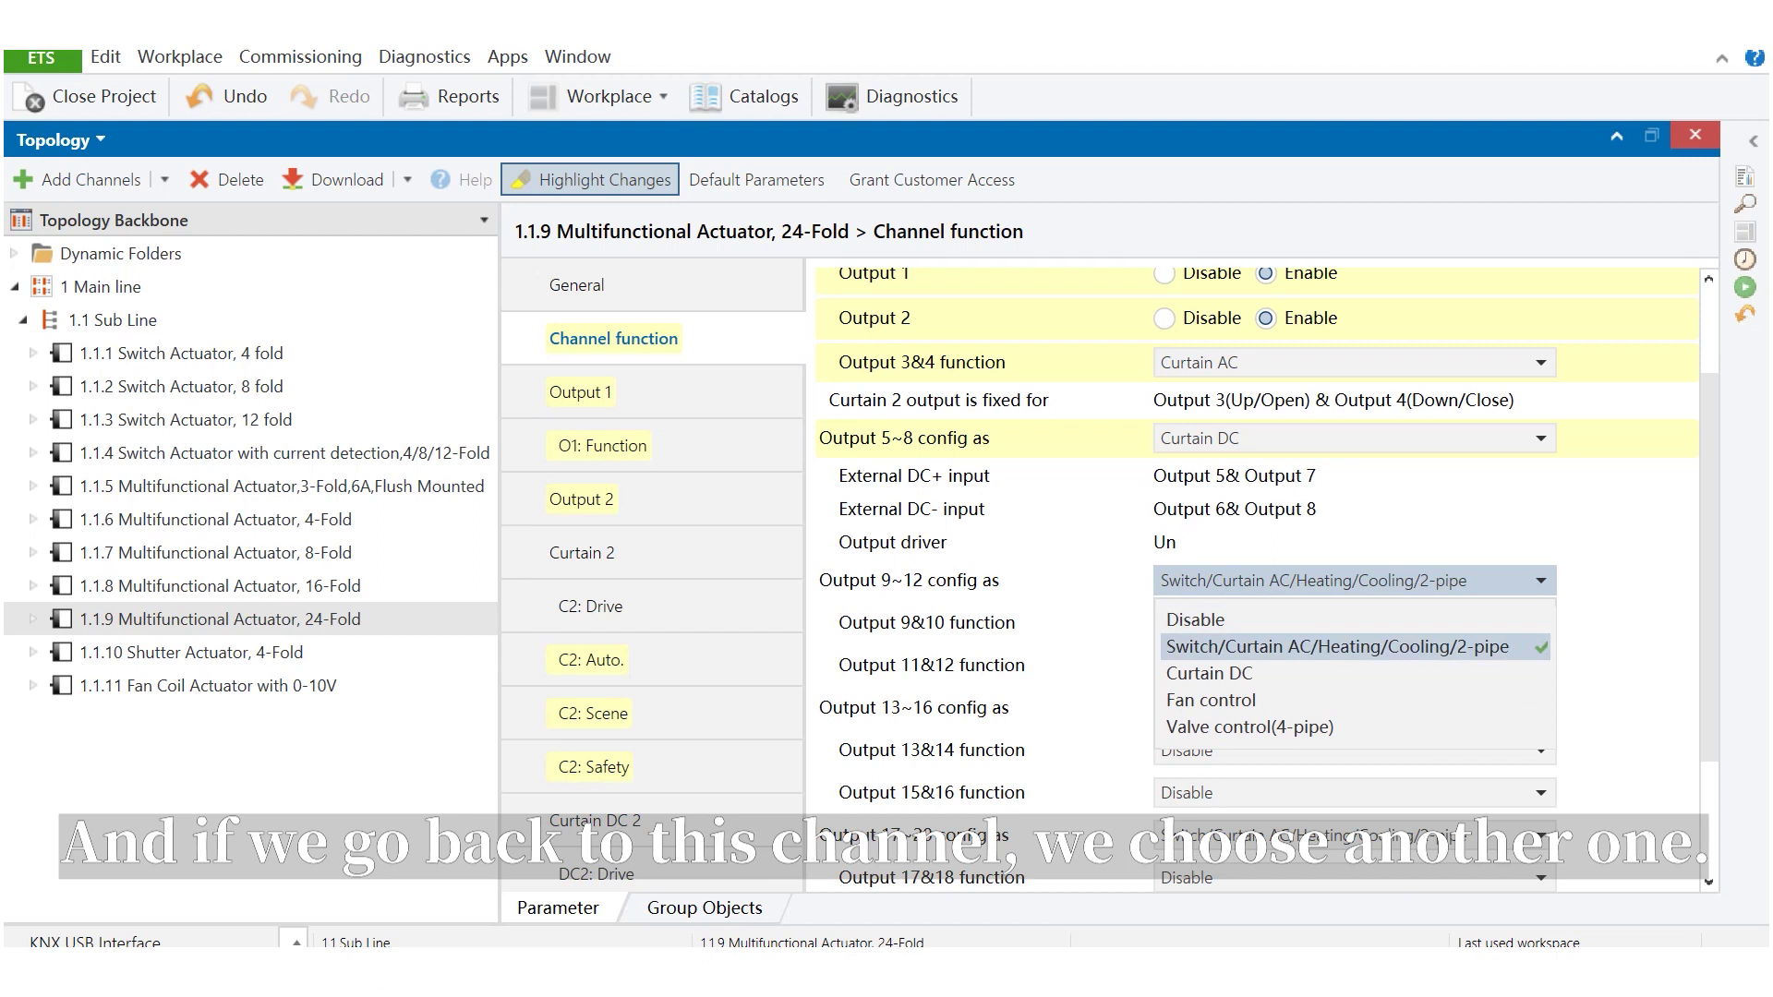
click(1337, 647)
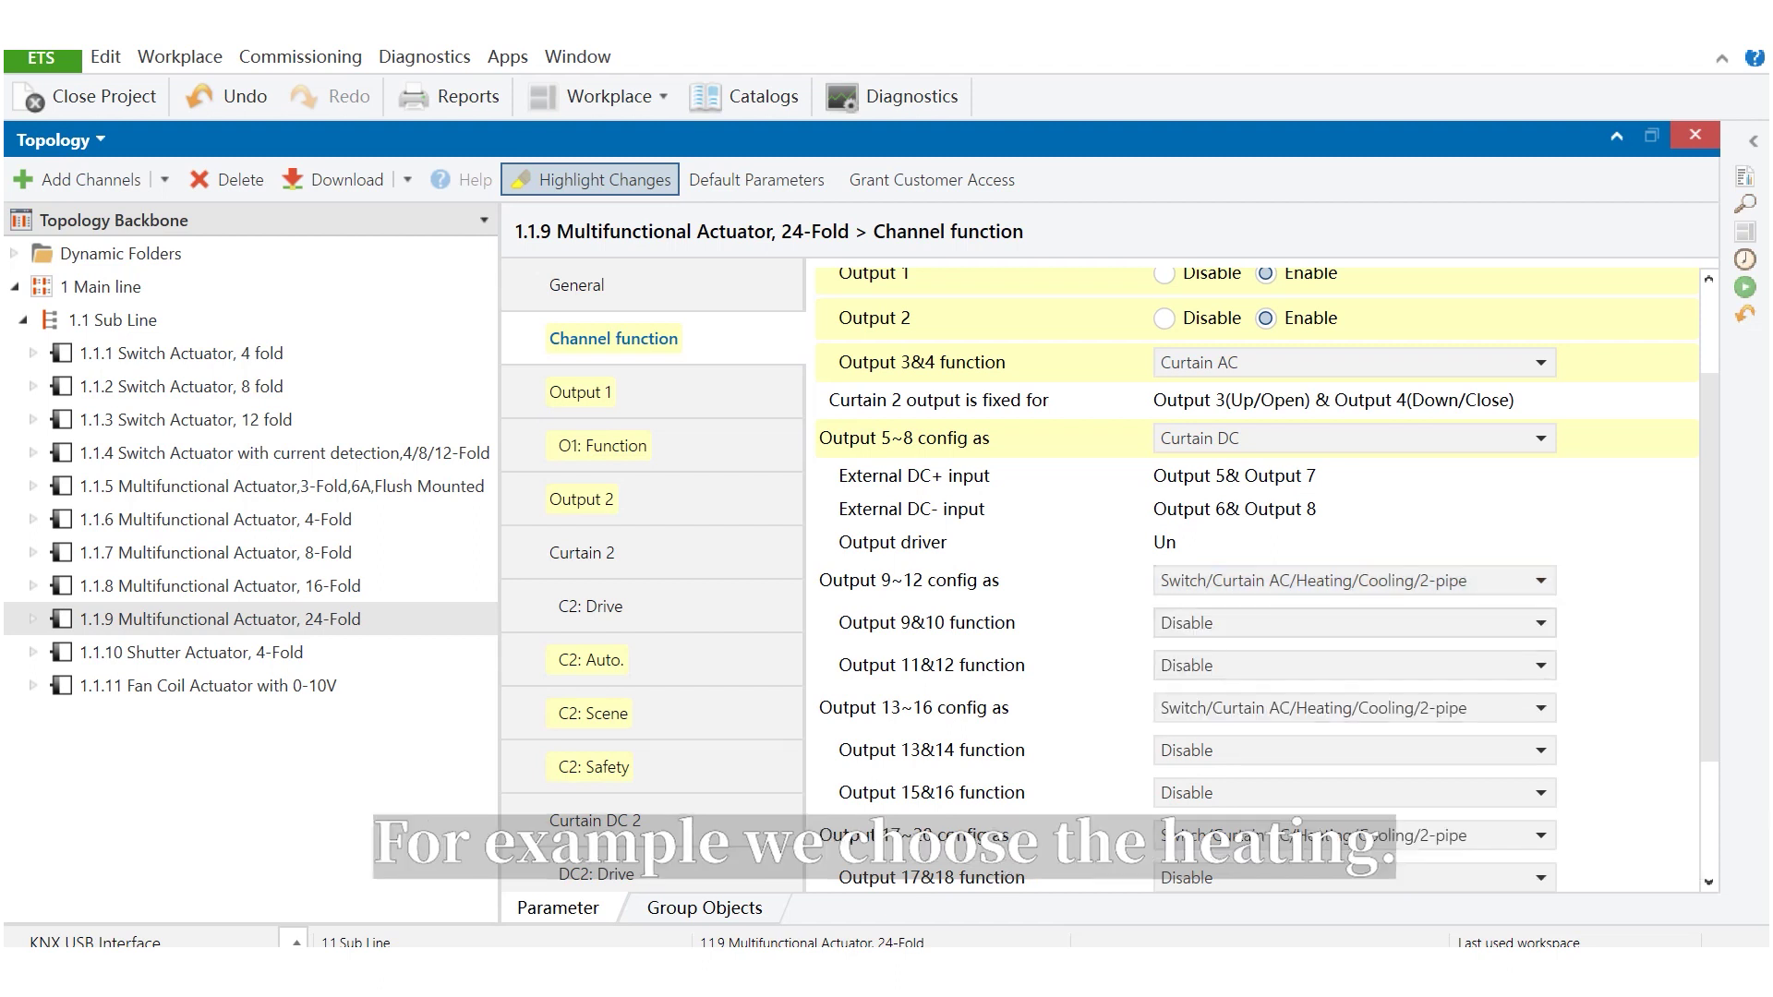
click(1302, 622)
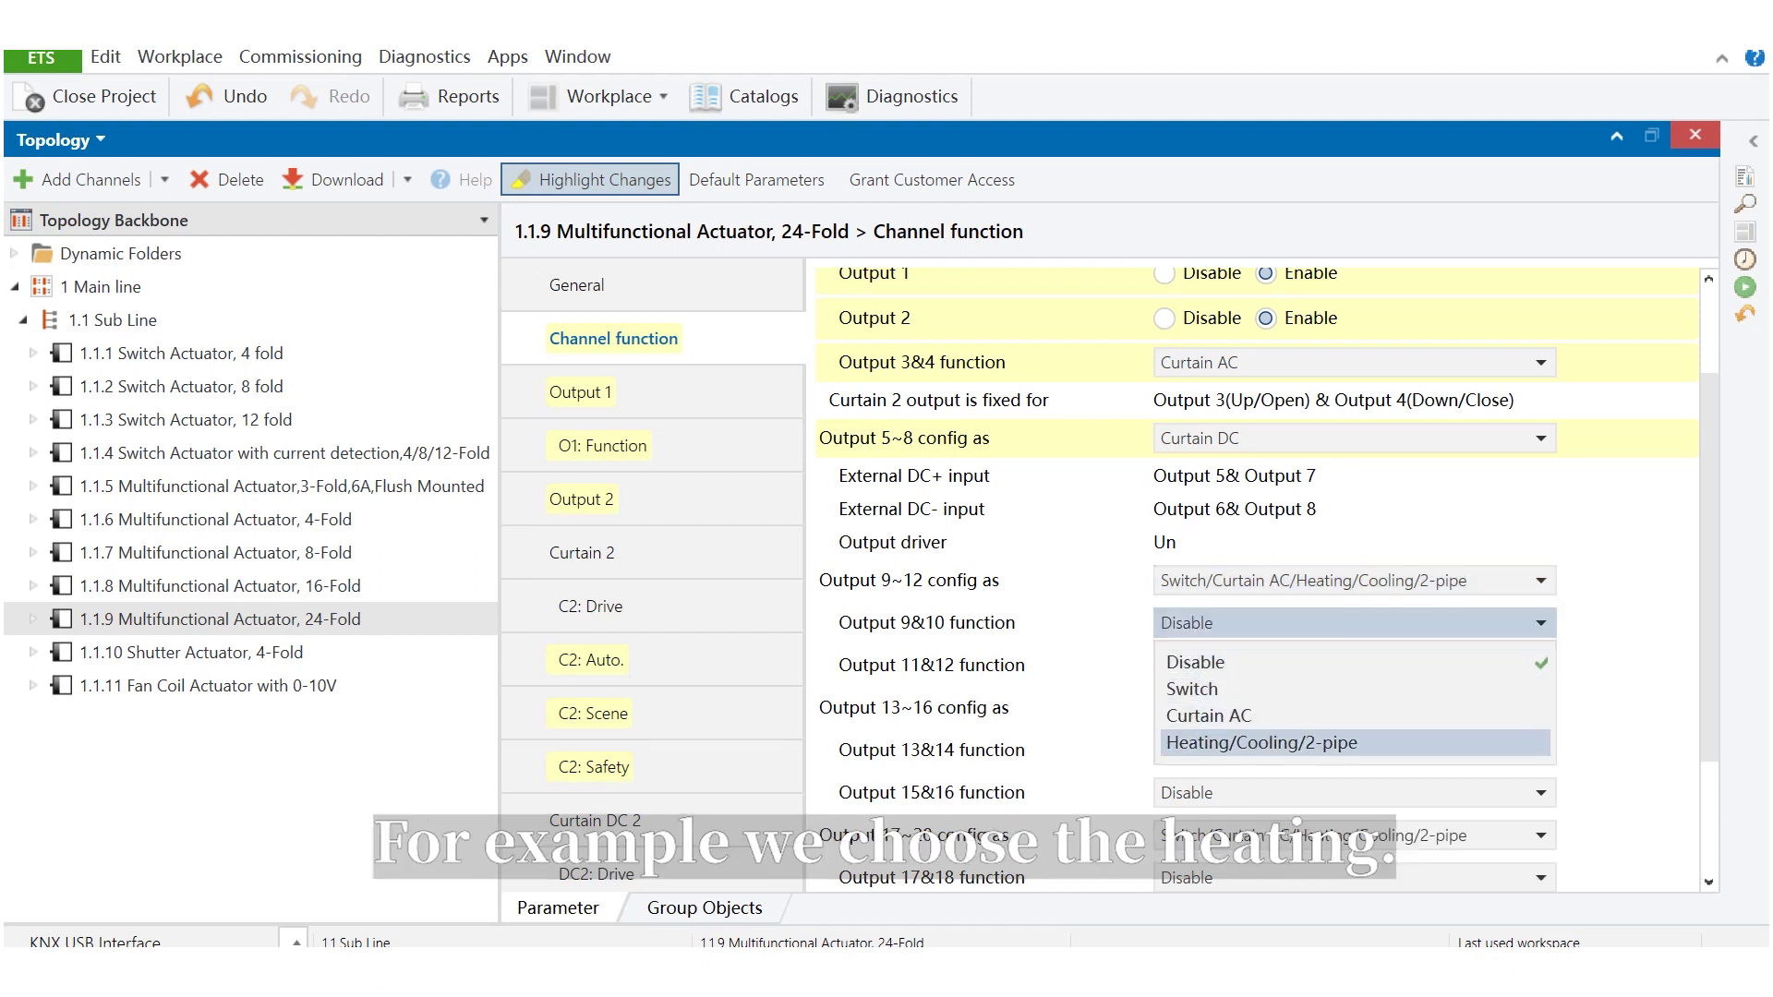
click(1302, 743)
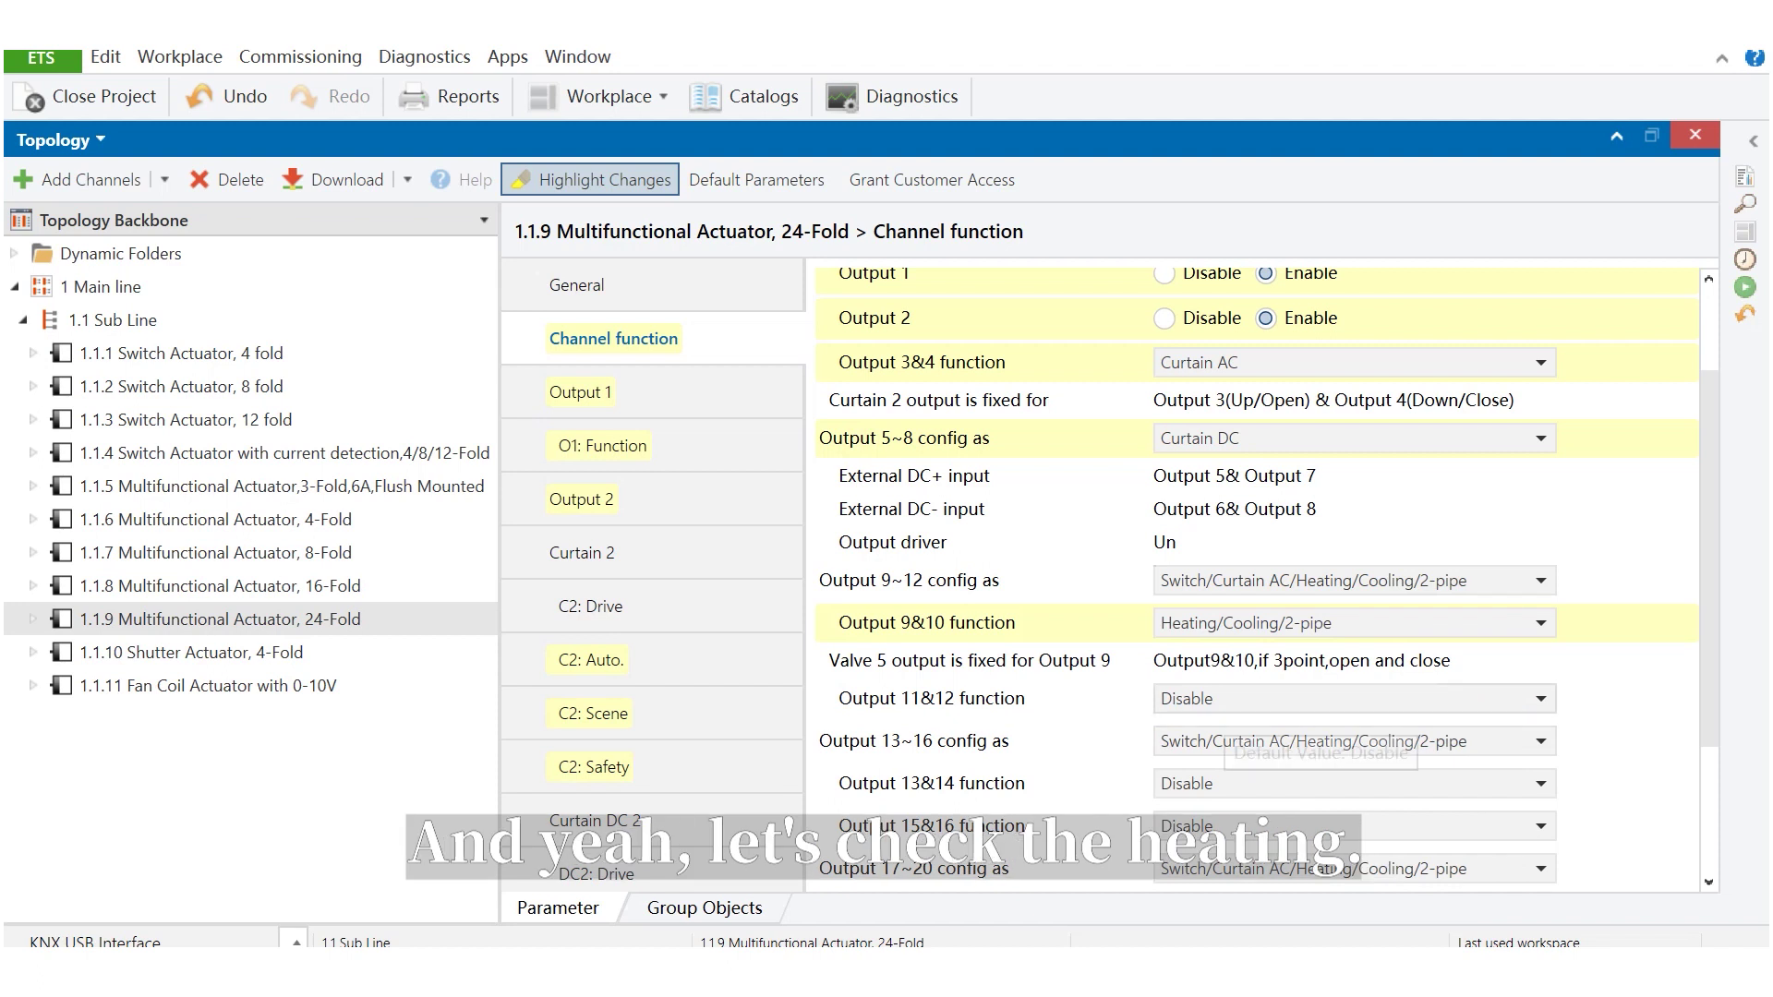
View the Valve 5 general parameters and keep the HVAC control mode at Heating and Cooling.
click(1311, 699)
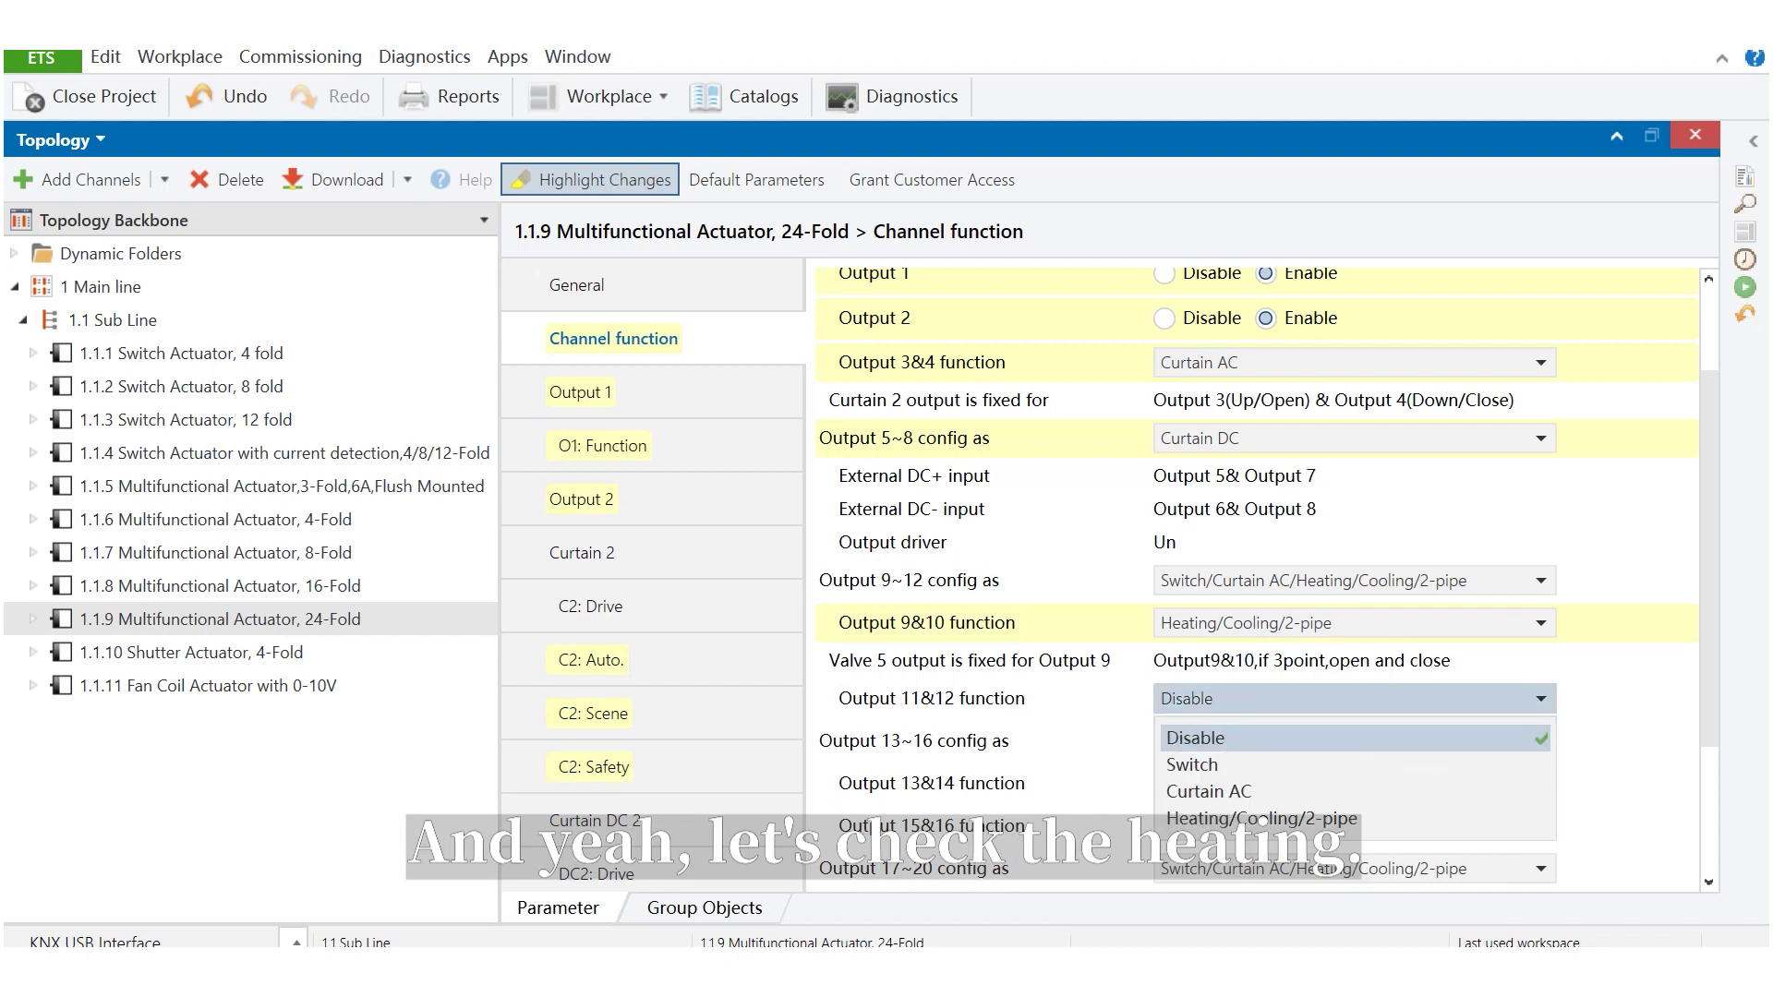
click(665, 591)
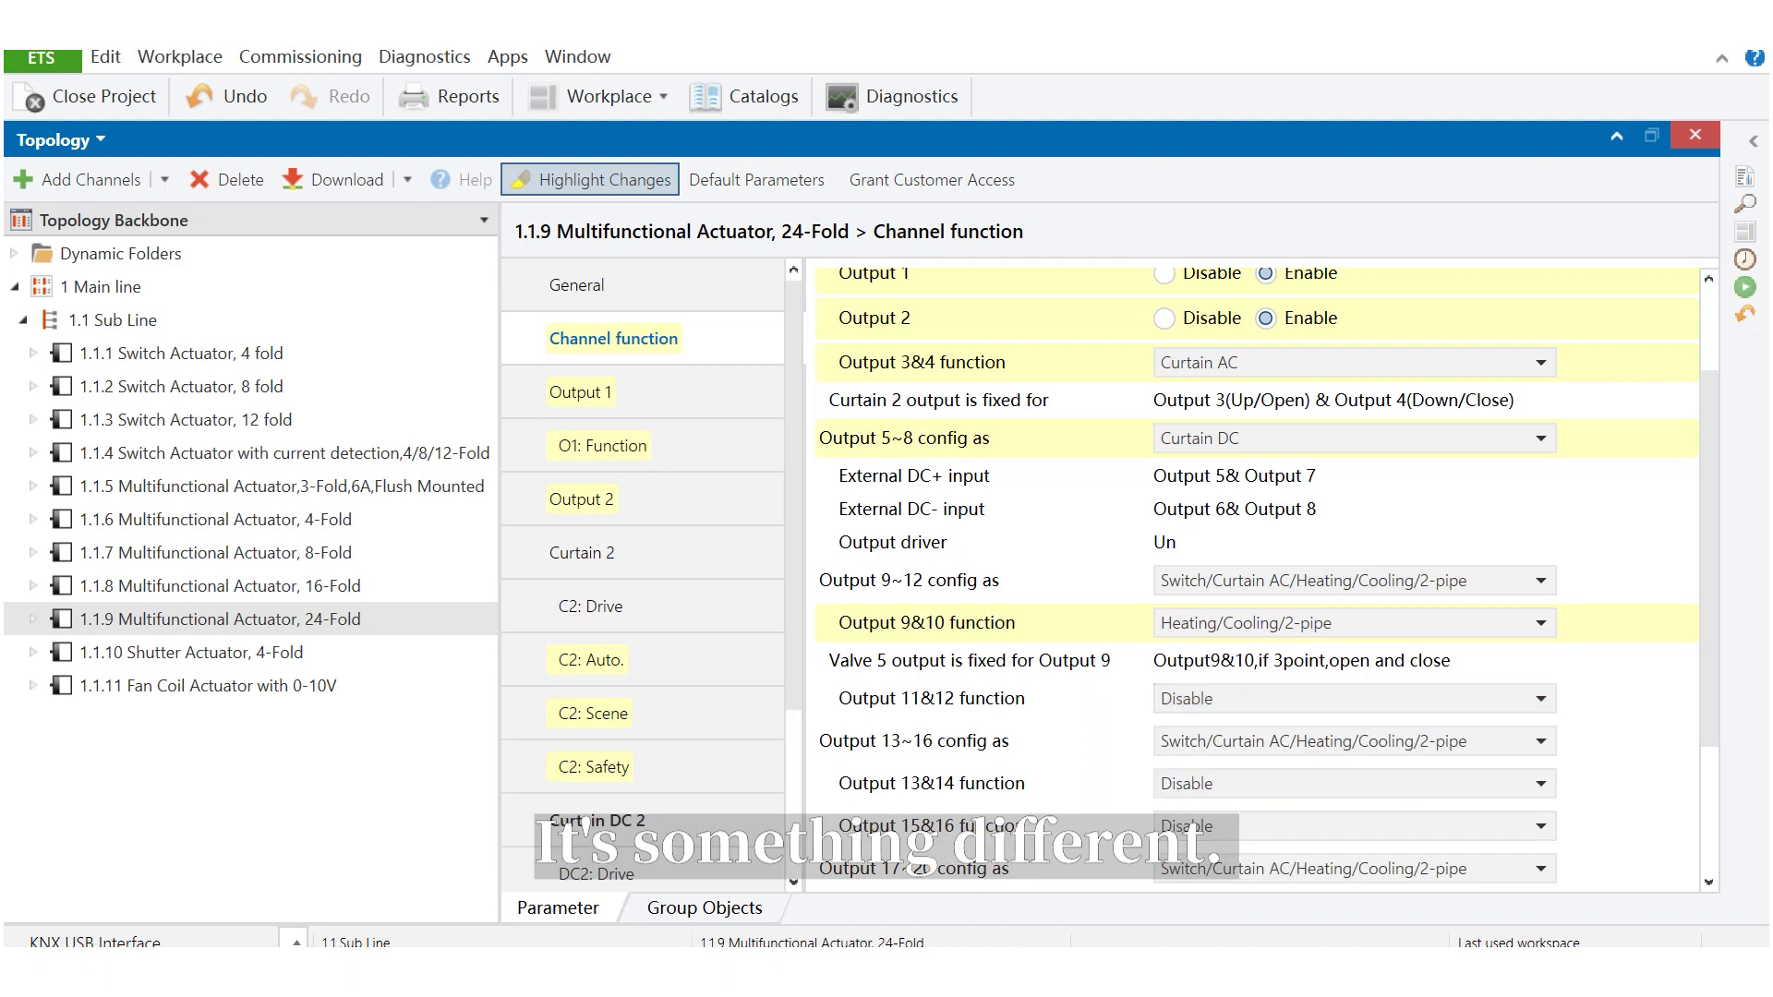
scroll(652, 575, down, 3)
click(607, 810)
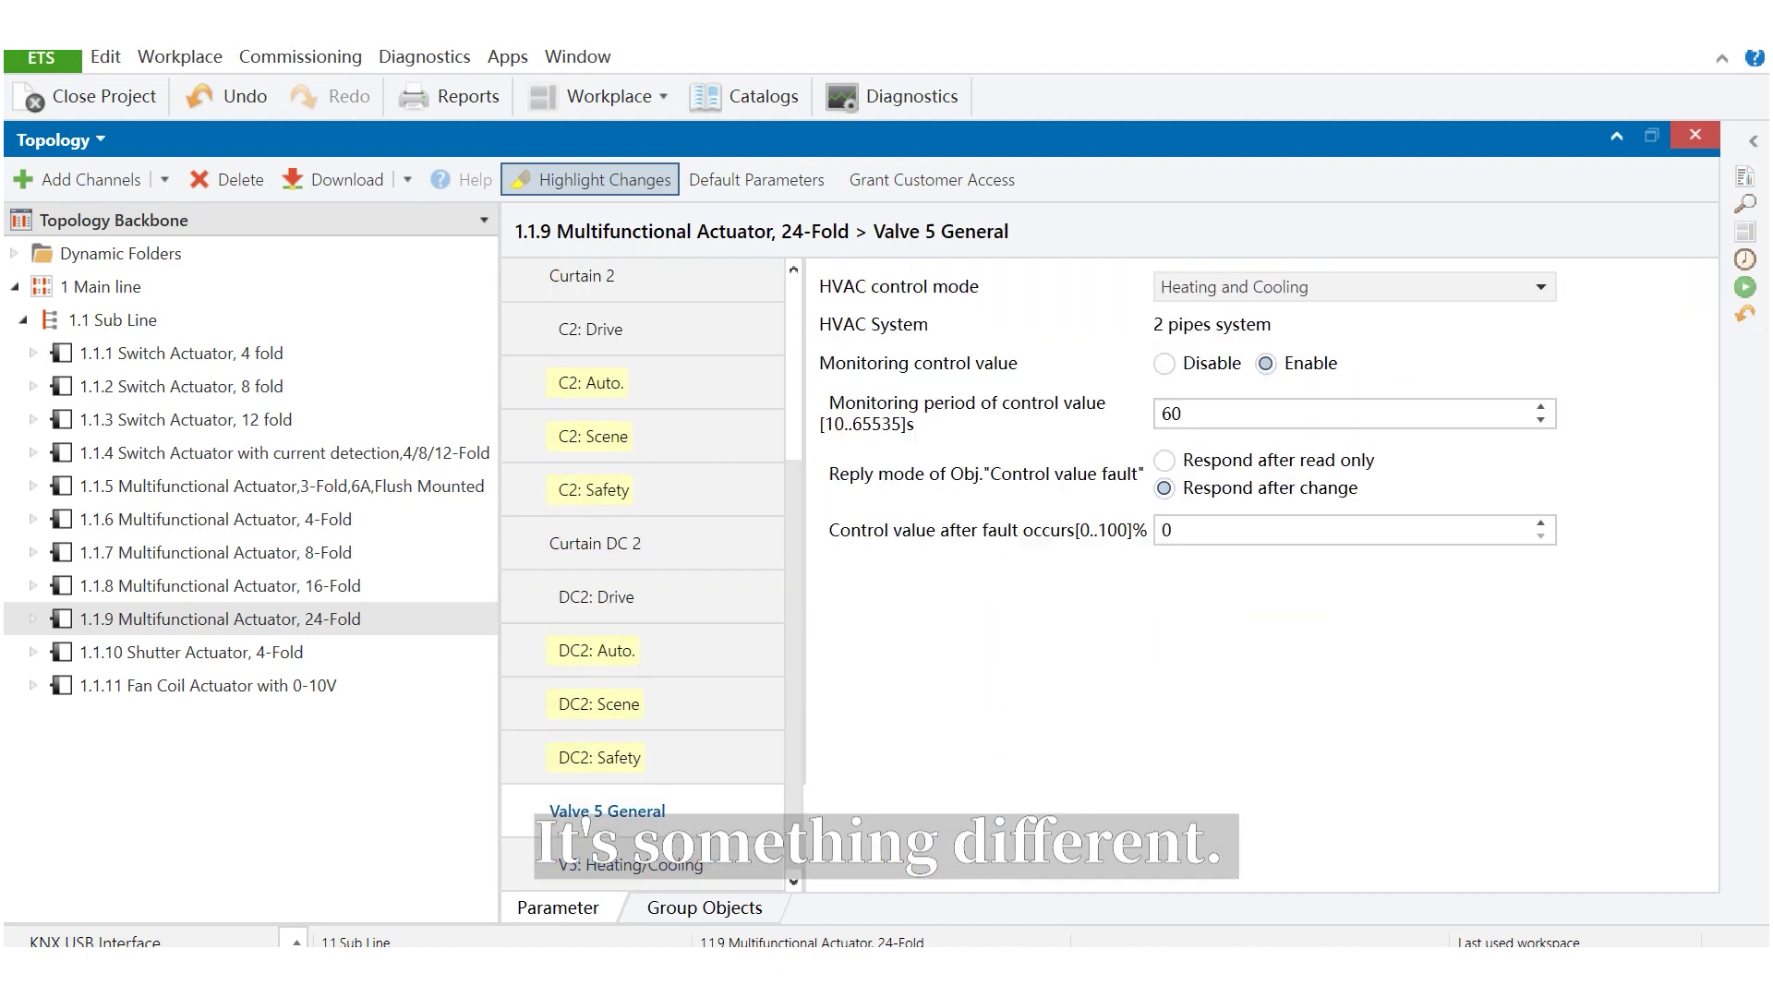
click(1354, 287)
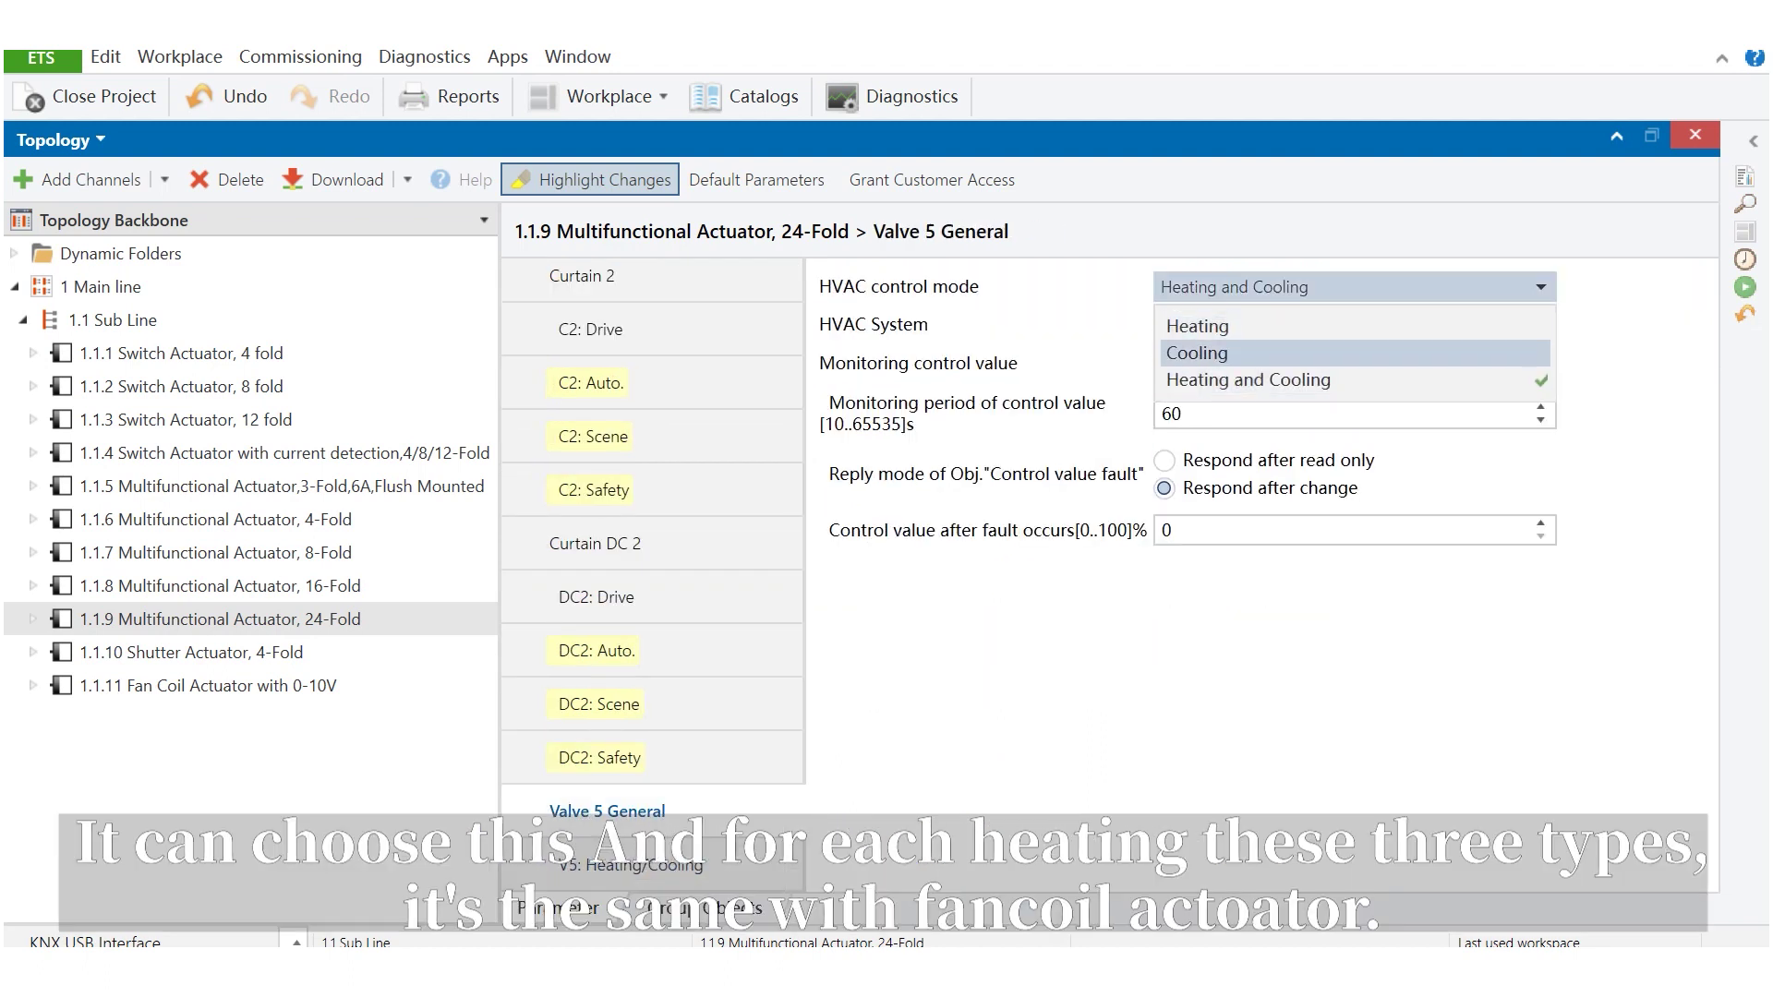
click(1354, 380)
Examine the valve control mode options in the Valve 5 heating/cooling parameters without changing the mode.
click(635, 865)
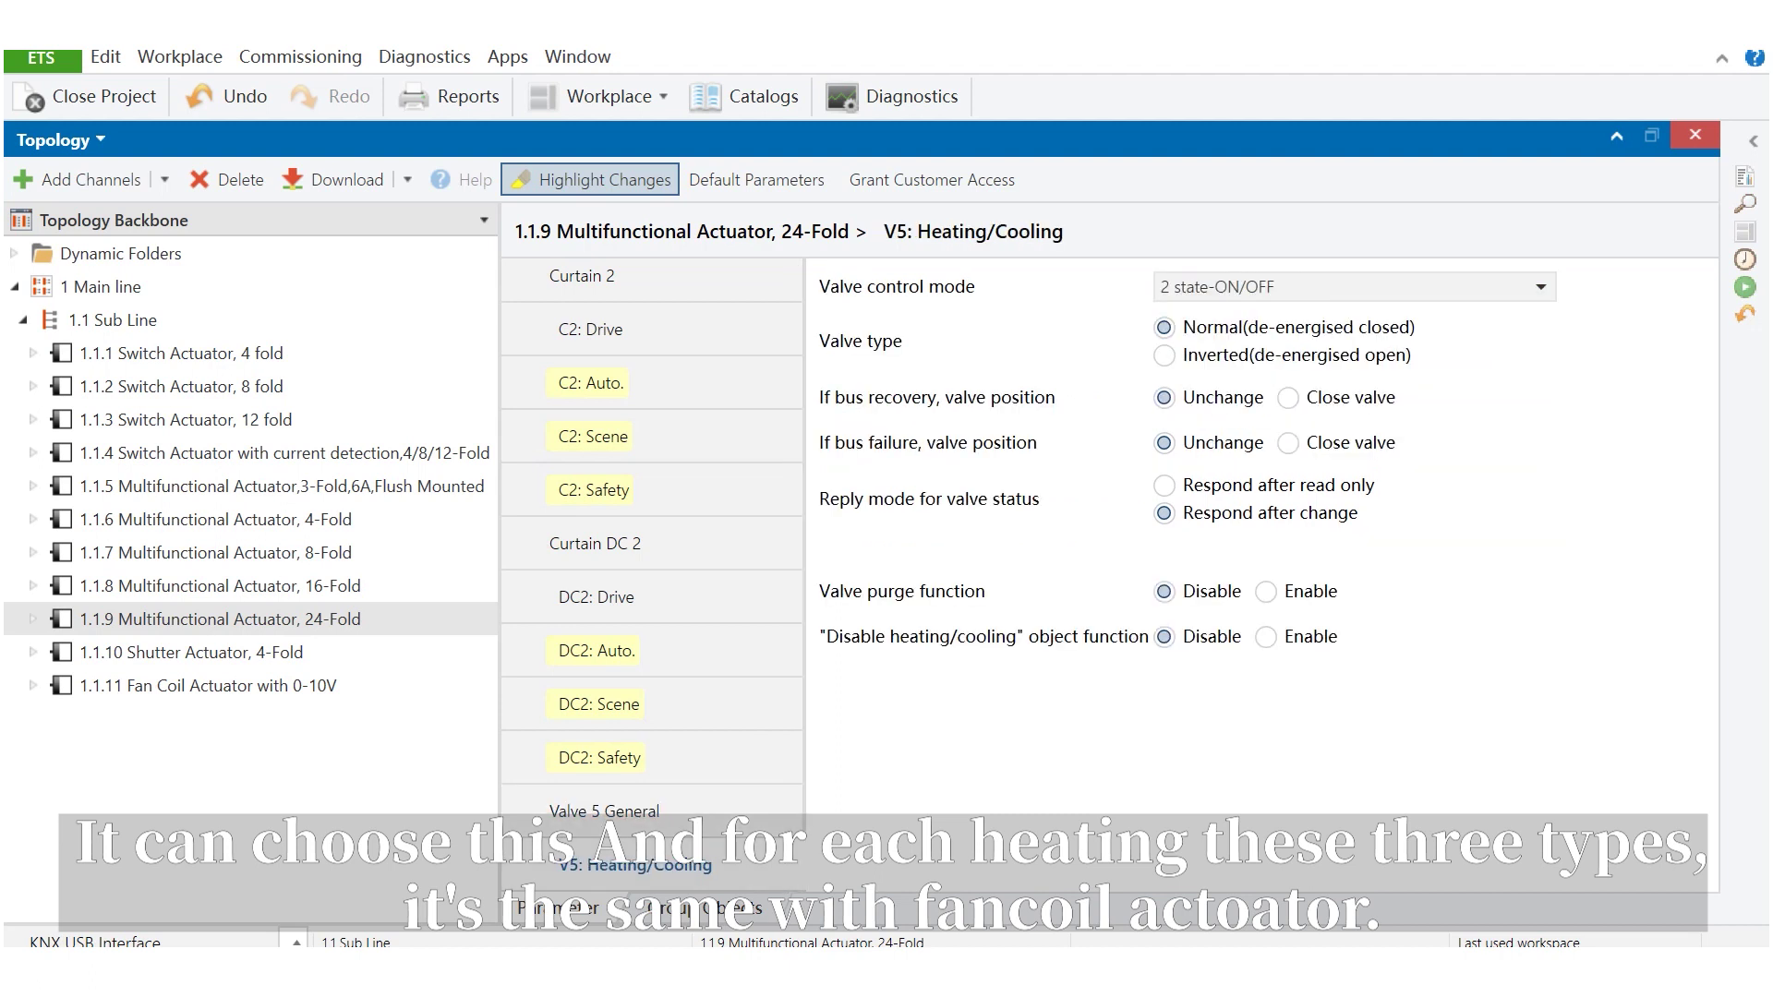
click(1355, 288)
key(Down)
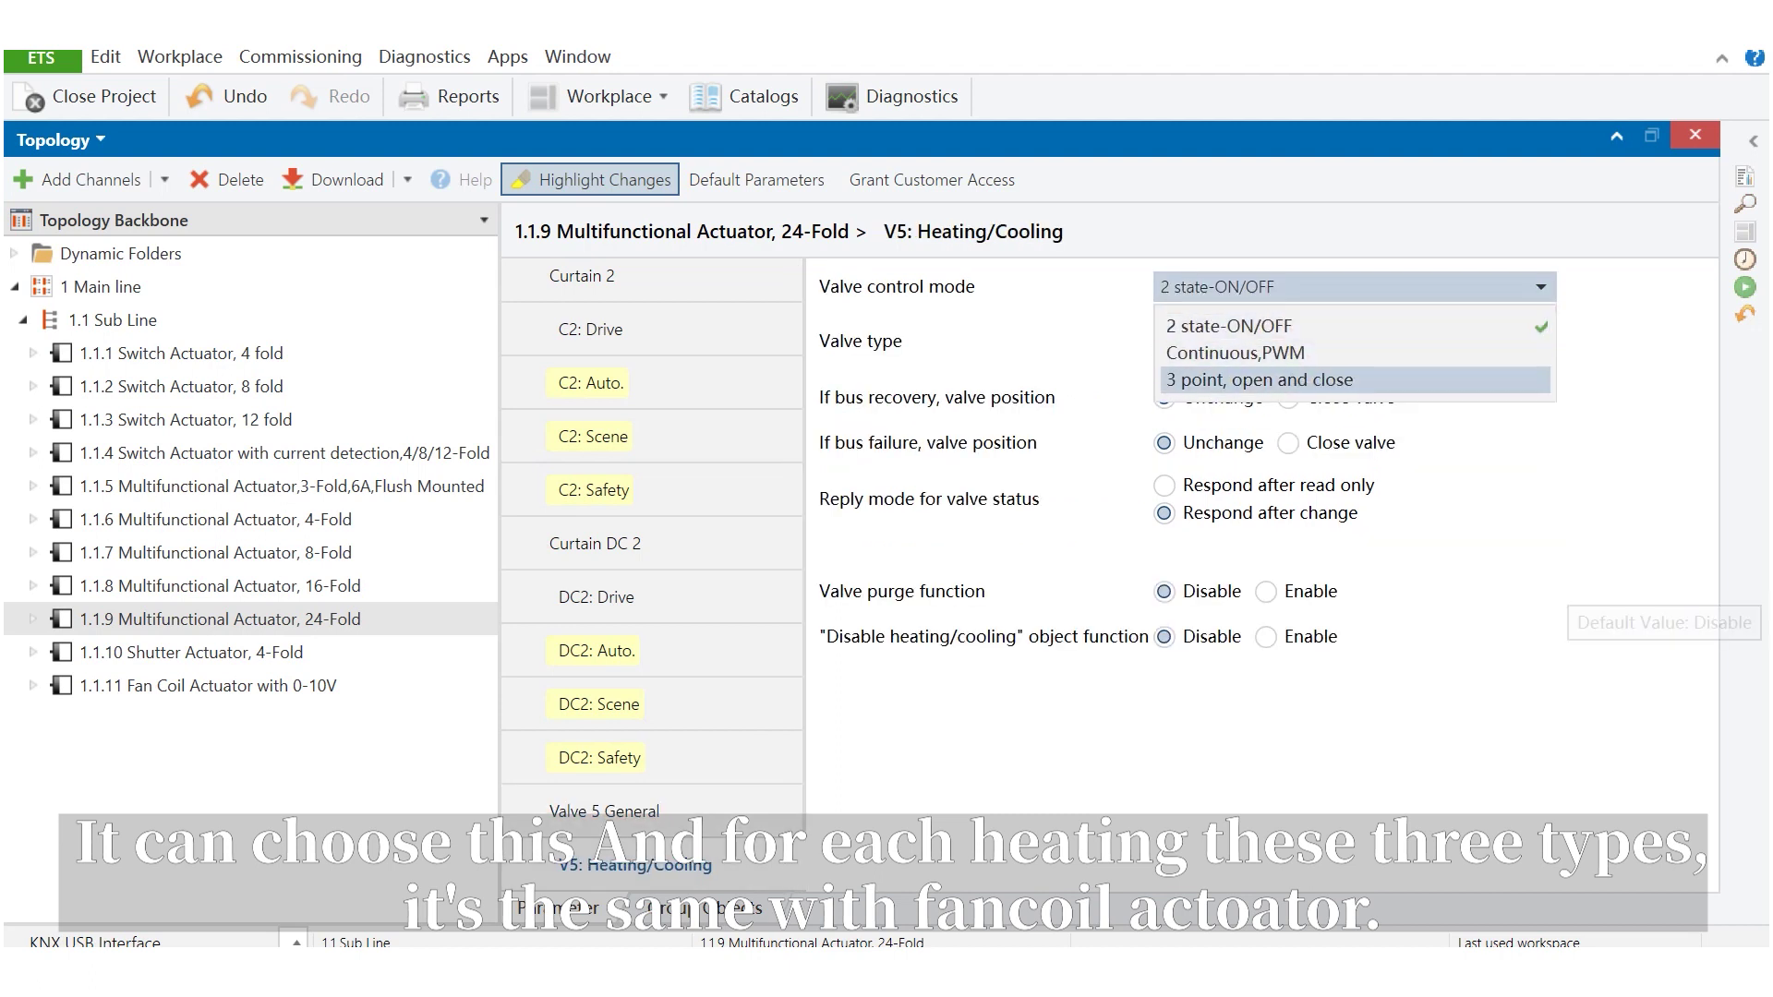
key(Escape)
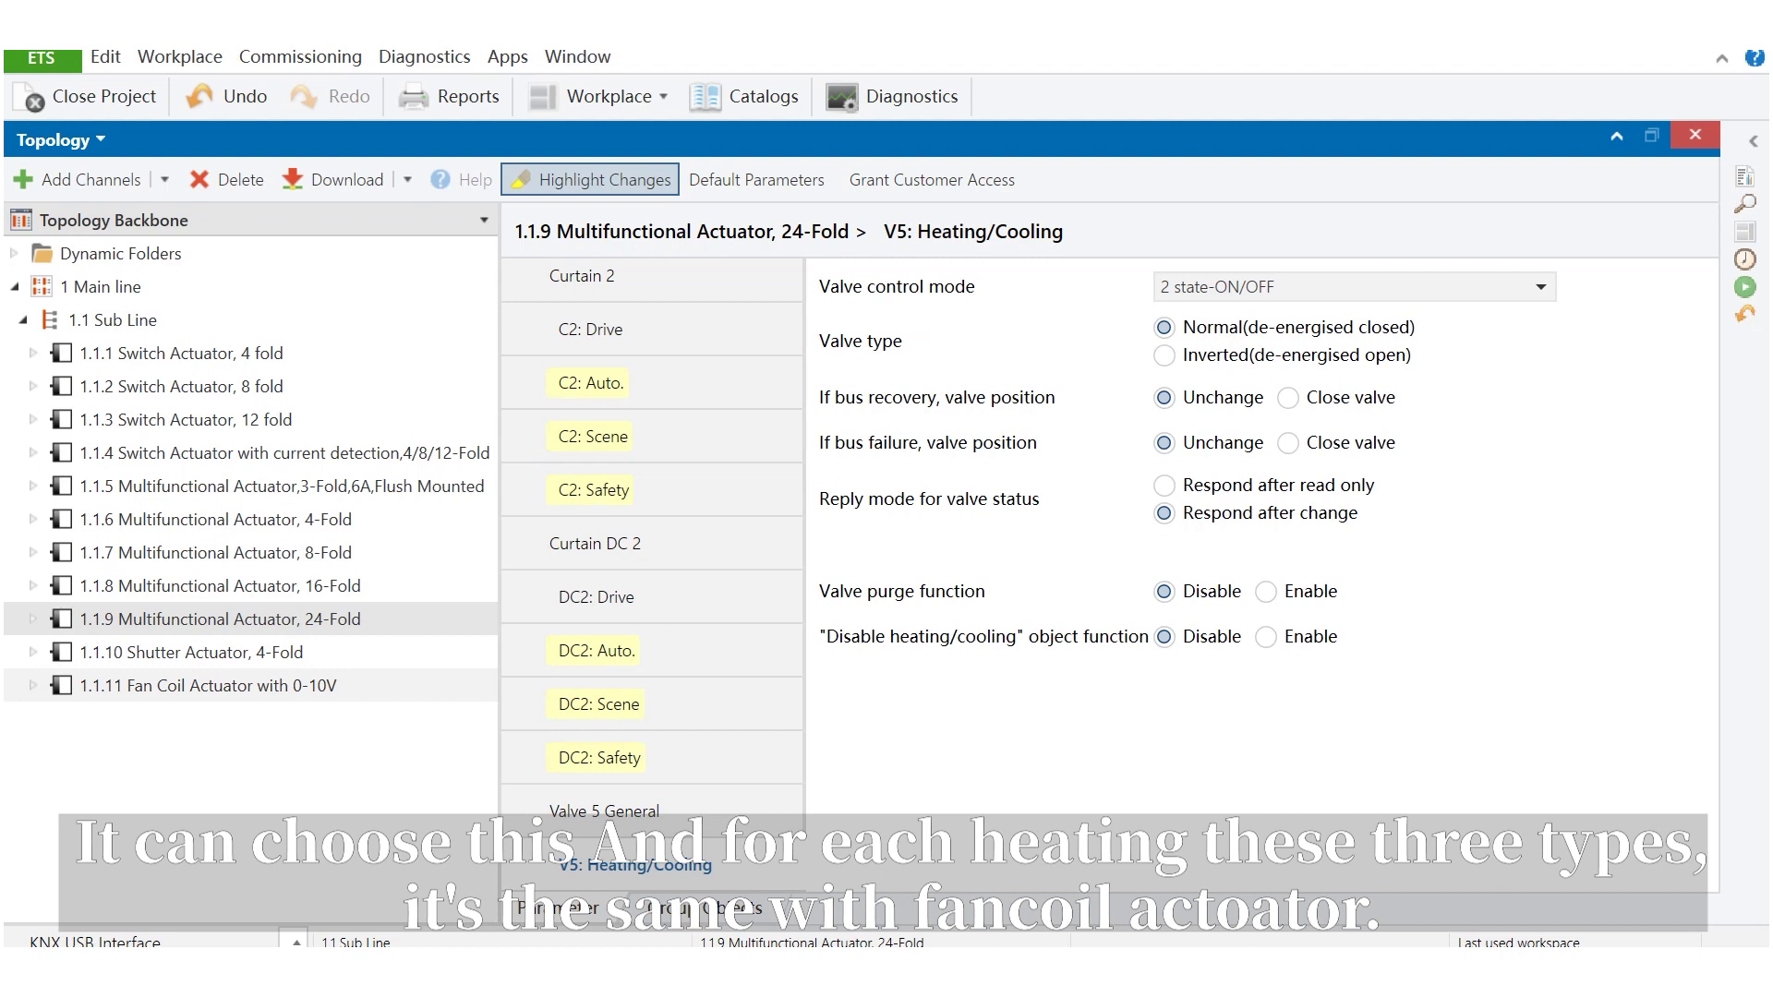
Configure outputs 13~16 as Fan control in the channel functions.
scroll(621, 598, up, 5)
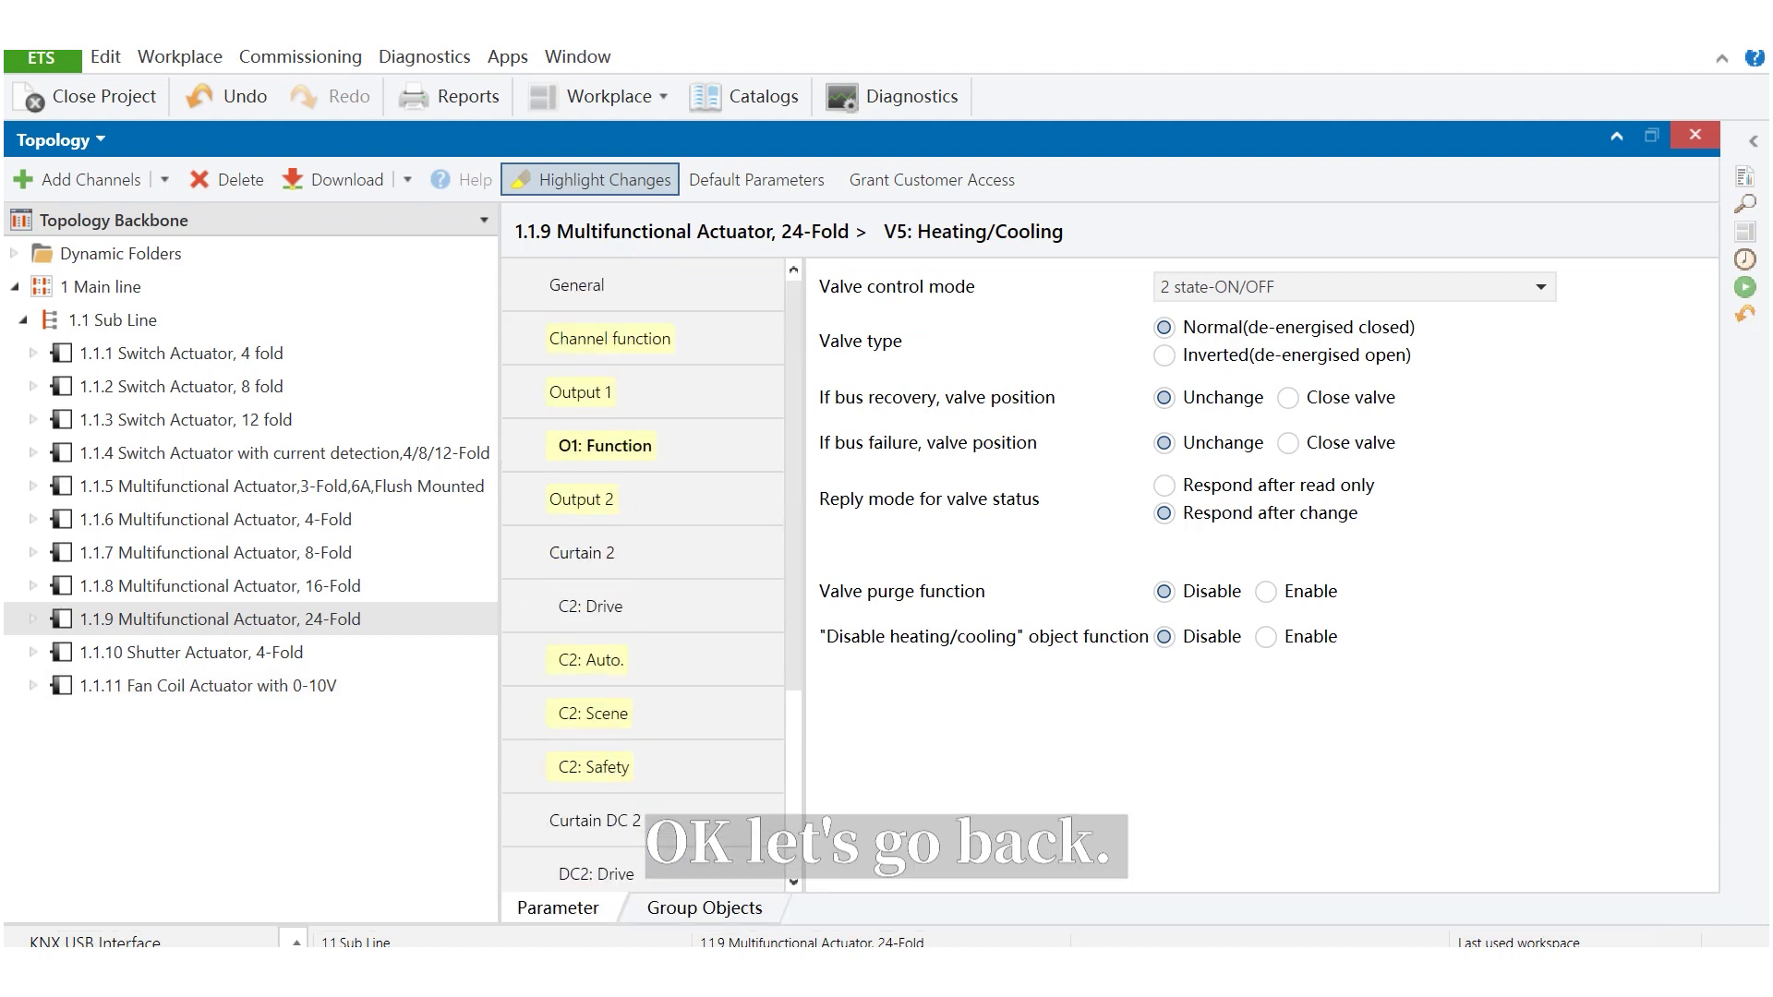
click(613, 339)
scroll(1256, 579, down, 5)
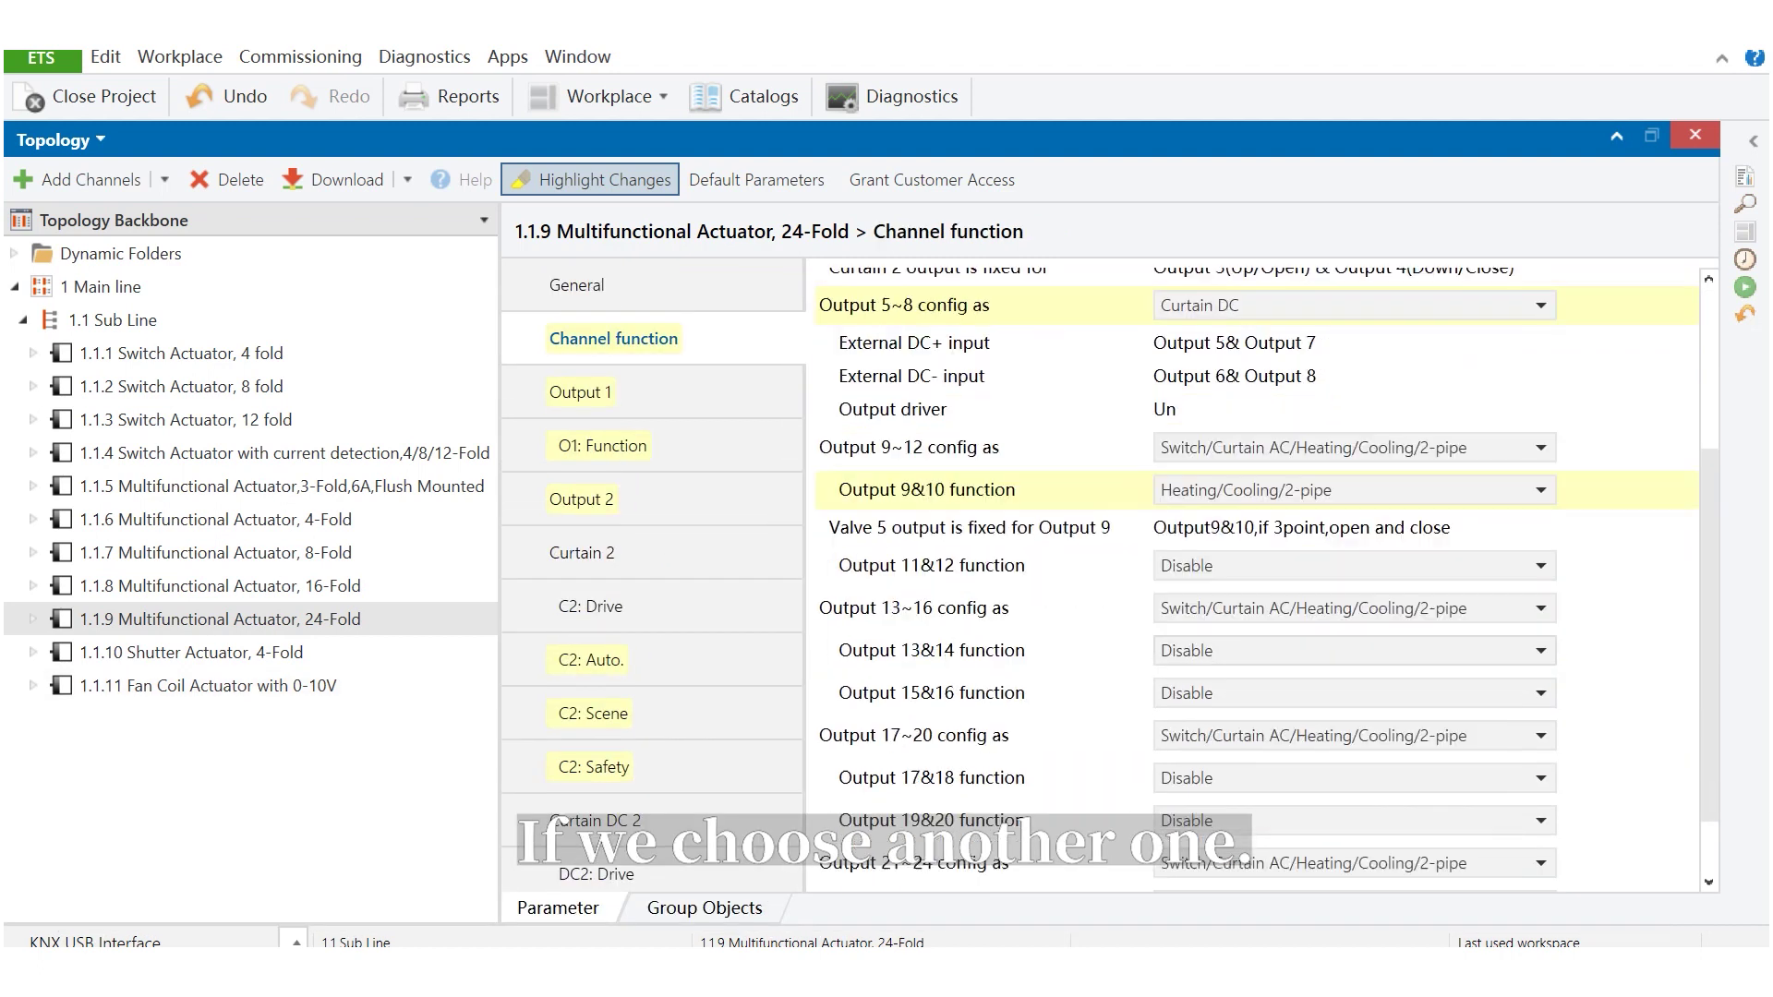
click(1355, 542)
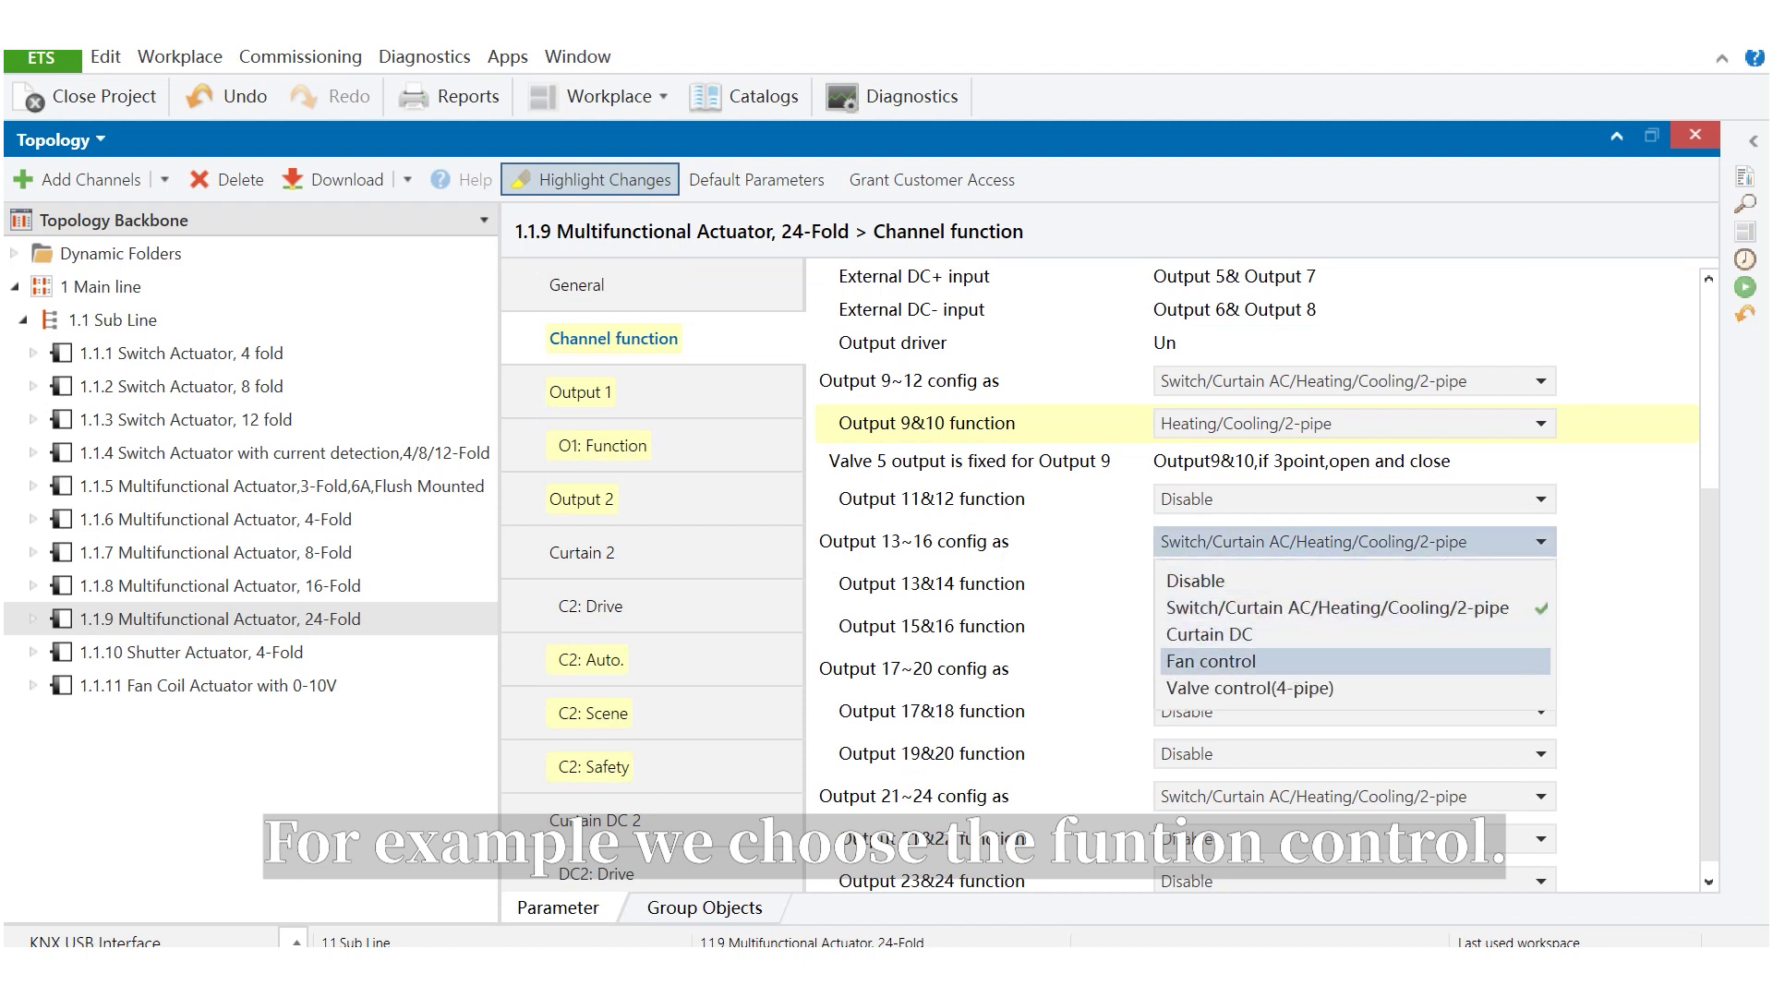
key(Return)
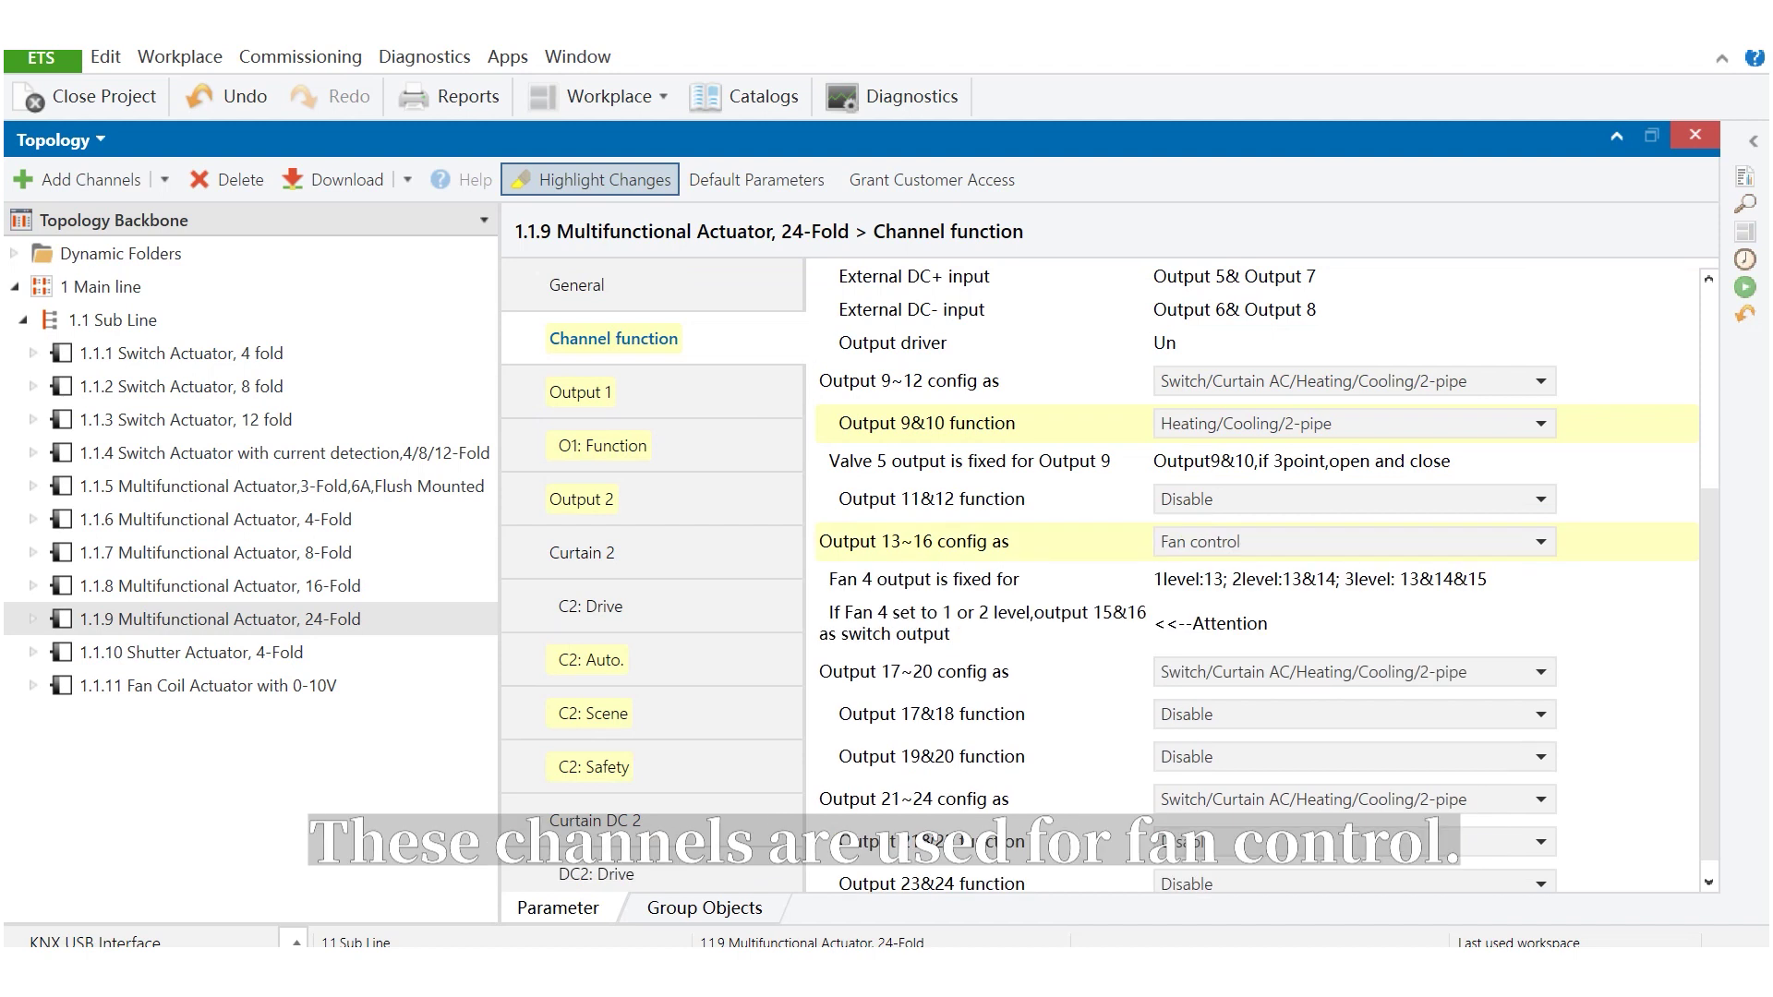
Look through the Fan 4 parameters, trying the One level fan type and restoring Multi-level.
scroll(652, 574, down, 5)
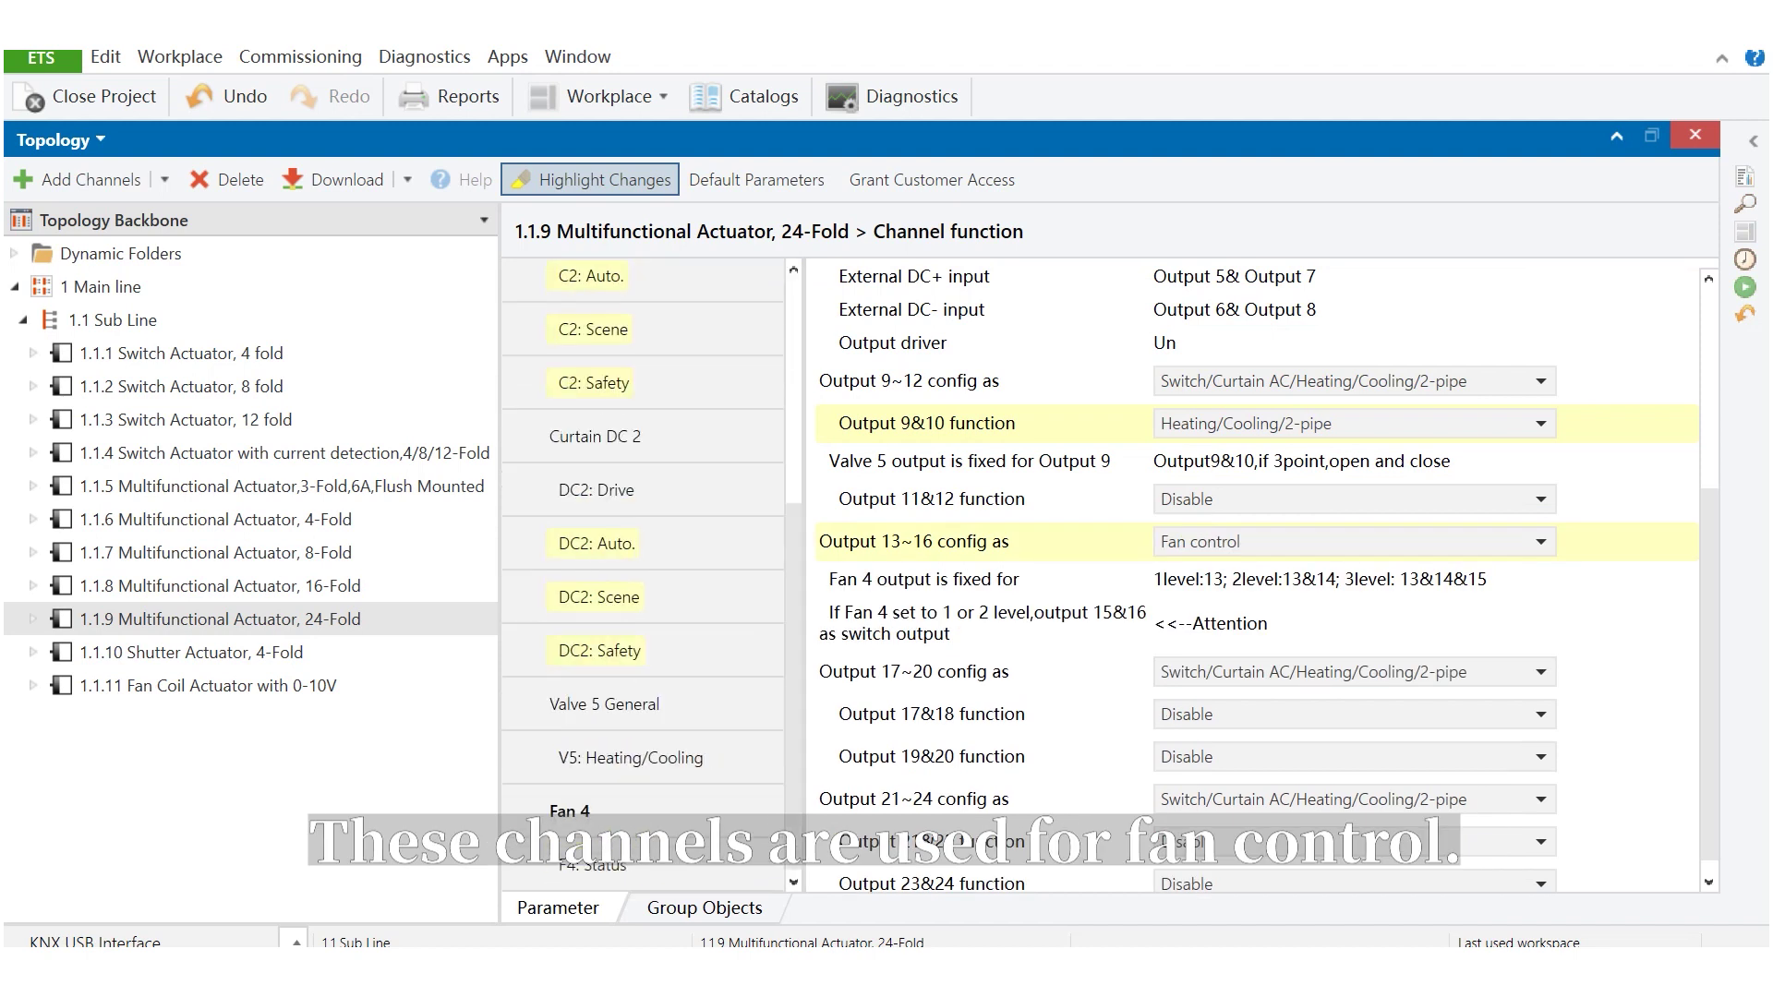
click(569, 811)
scroll(1256, 573, up, 3)
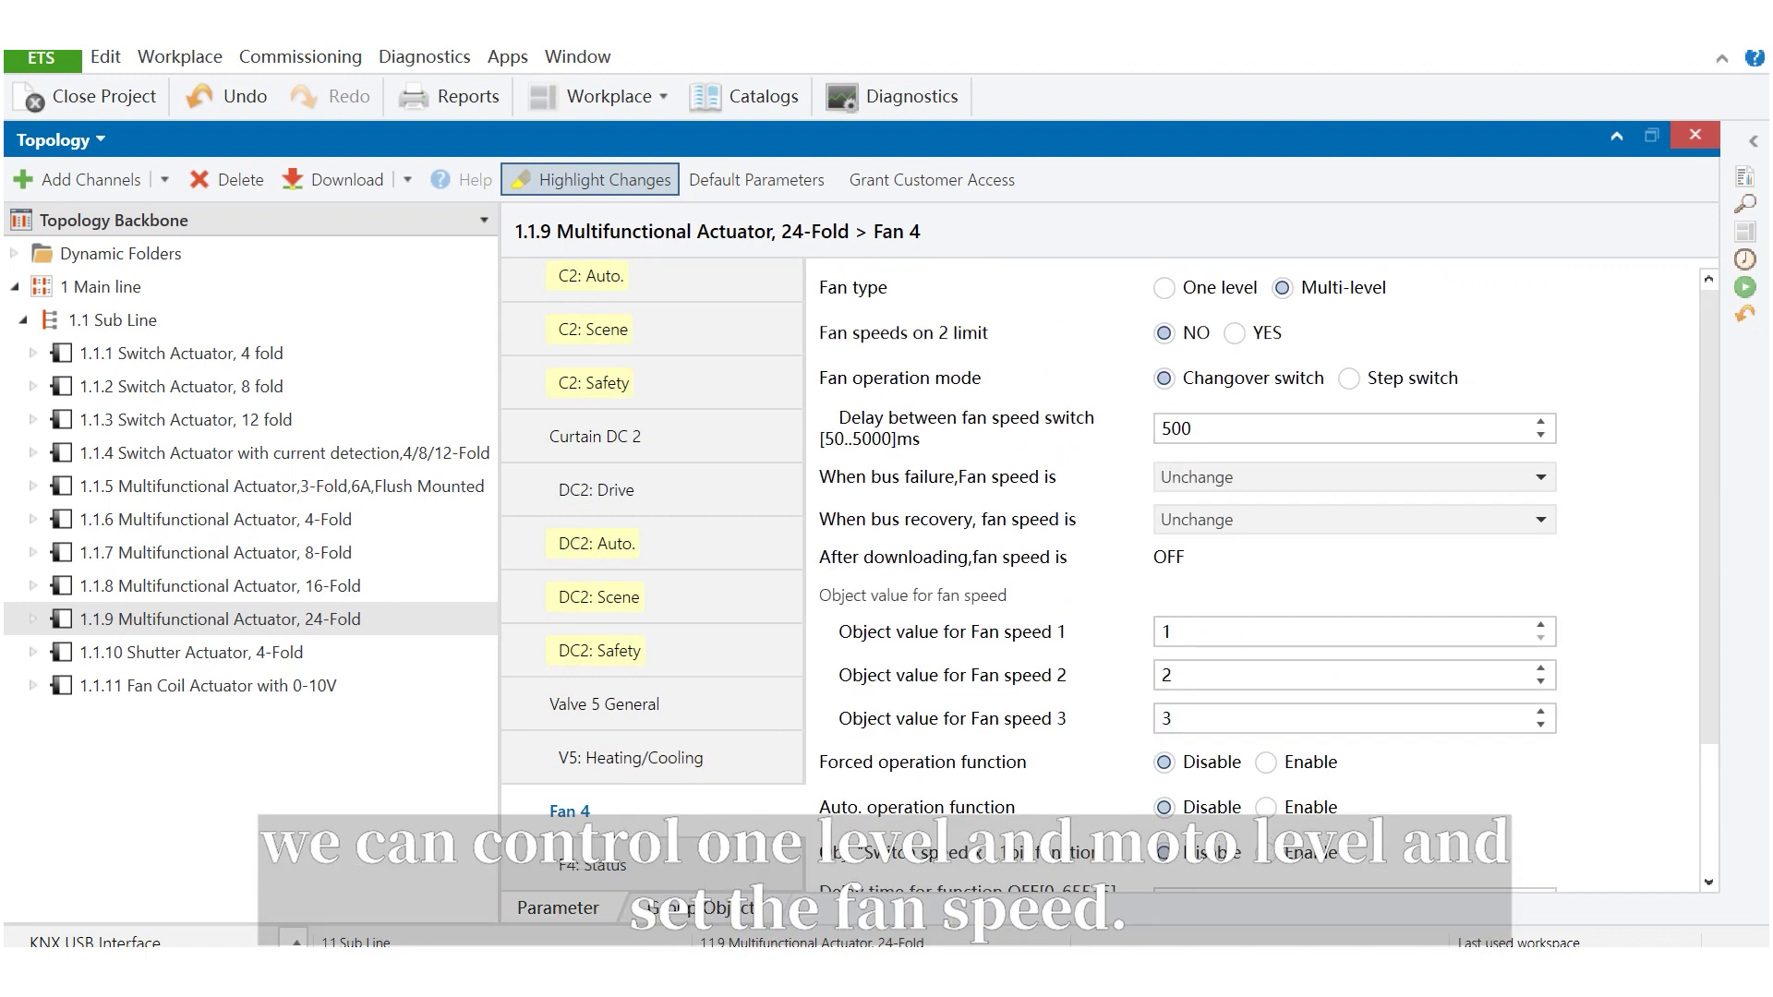
click(1164, 288)
click(1282, 289)
scroll(1256, 573, down, 2)
scroll(1255, 572, up, 2)
scroll(1256, 573, down, 3)
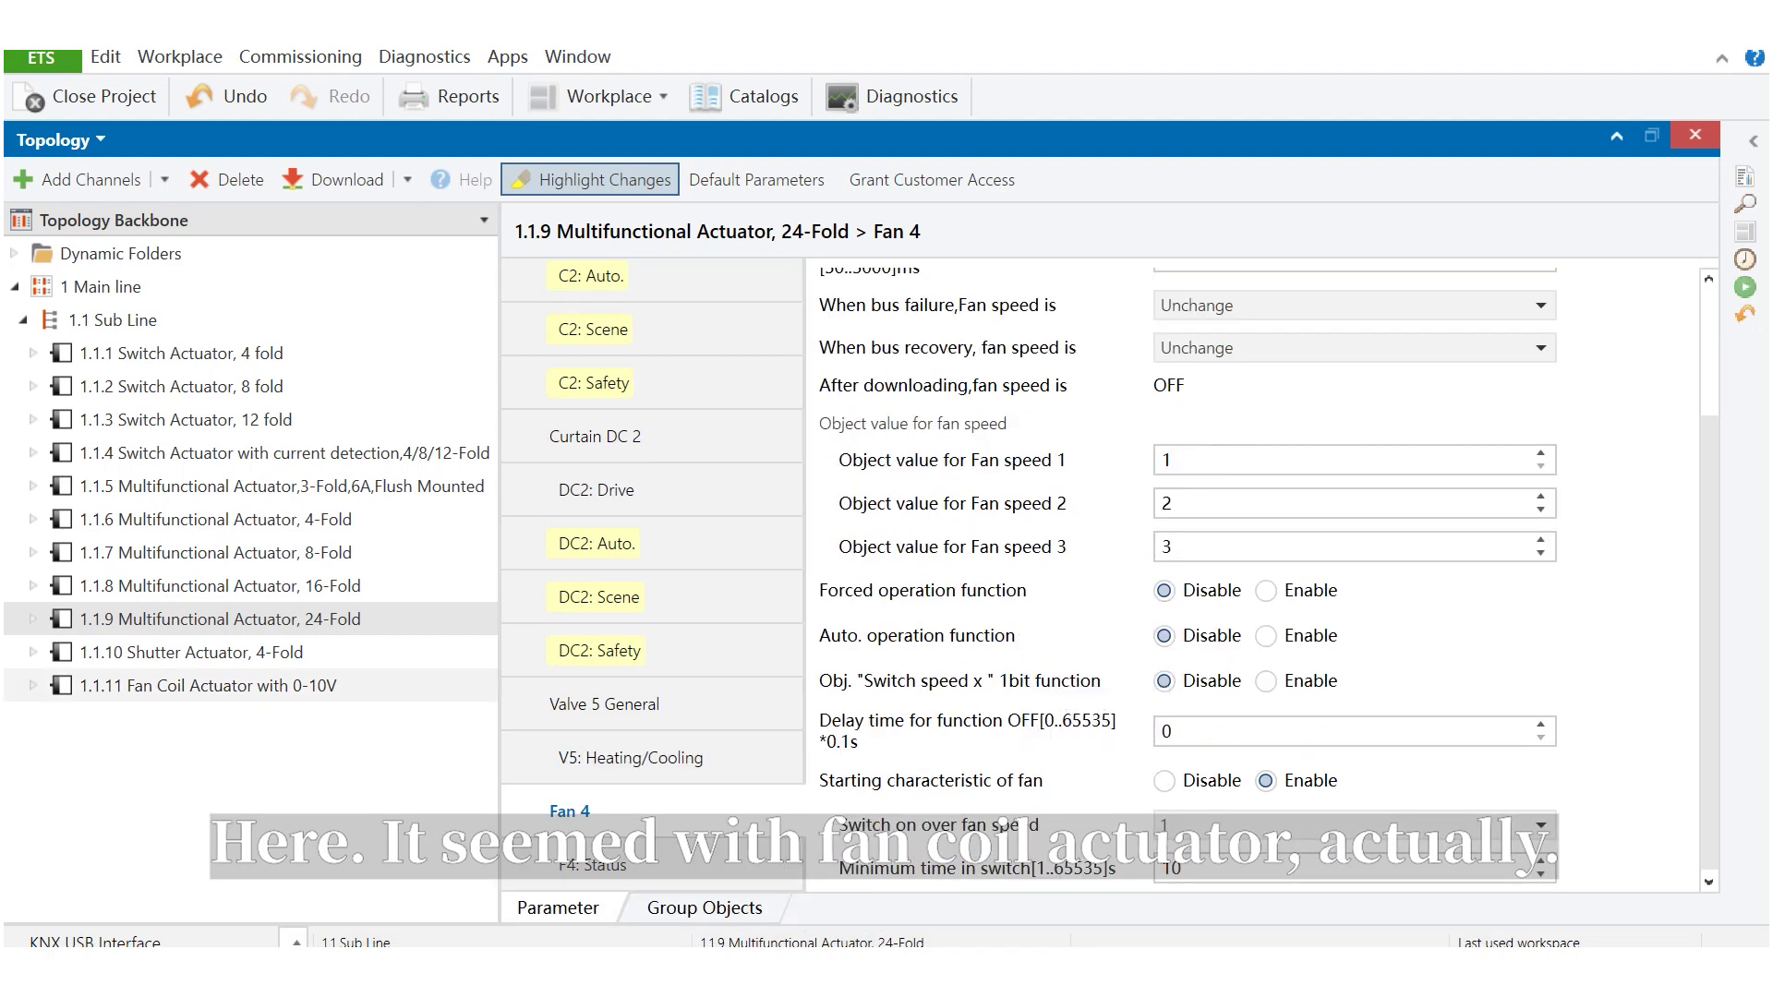
Configure outputs 17~20 as Valve control(4-pipe) in the channel functions.
scroll(647, 572, up, 5)
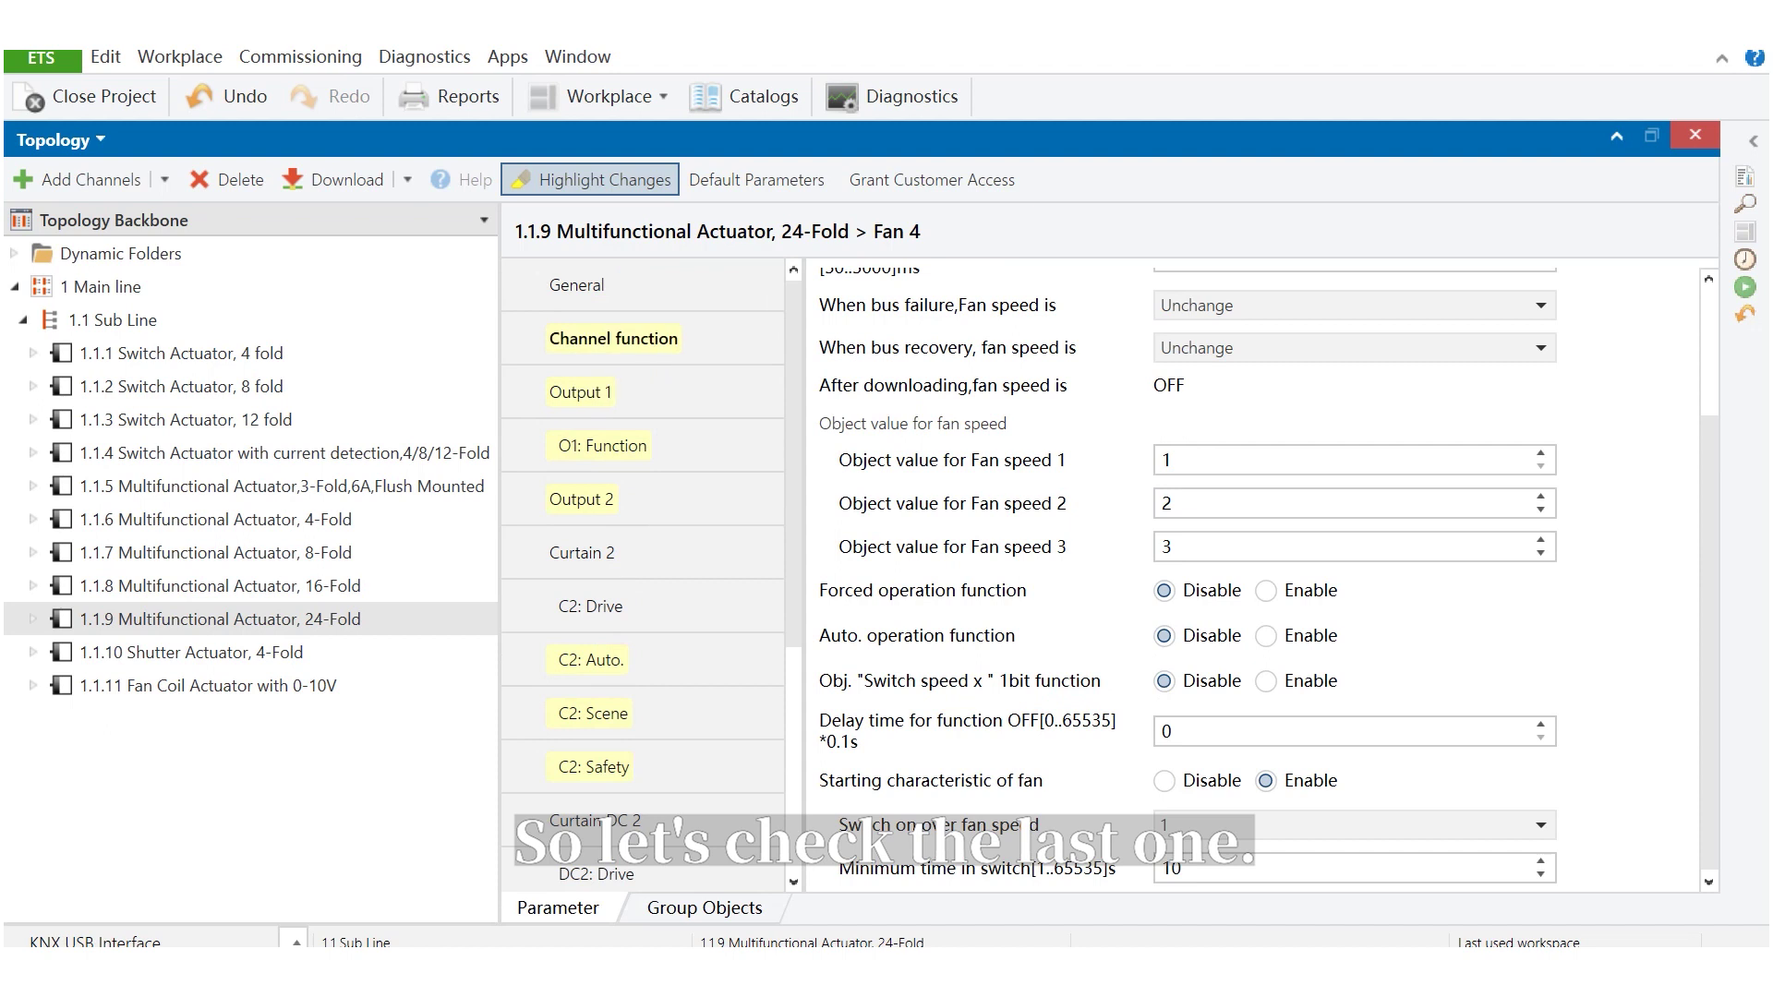
click(614, 339)
scroll(1256, 573, up, 3)
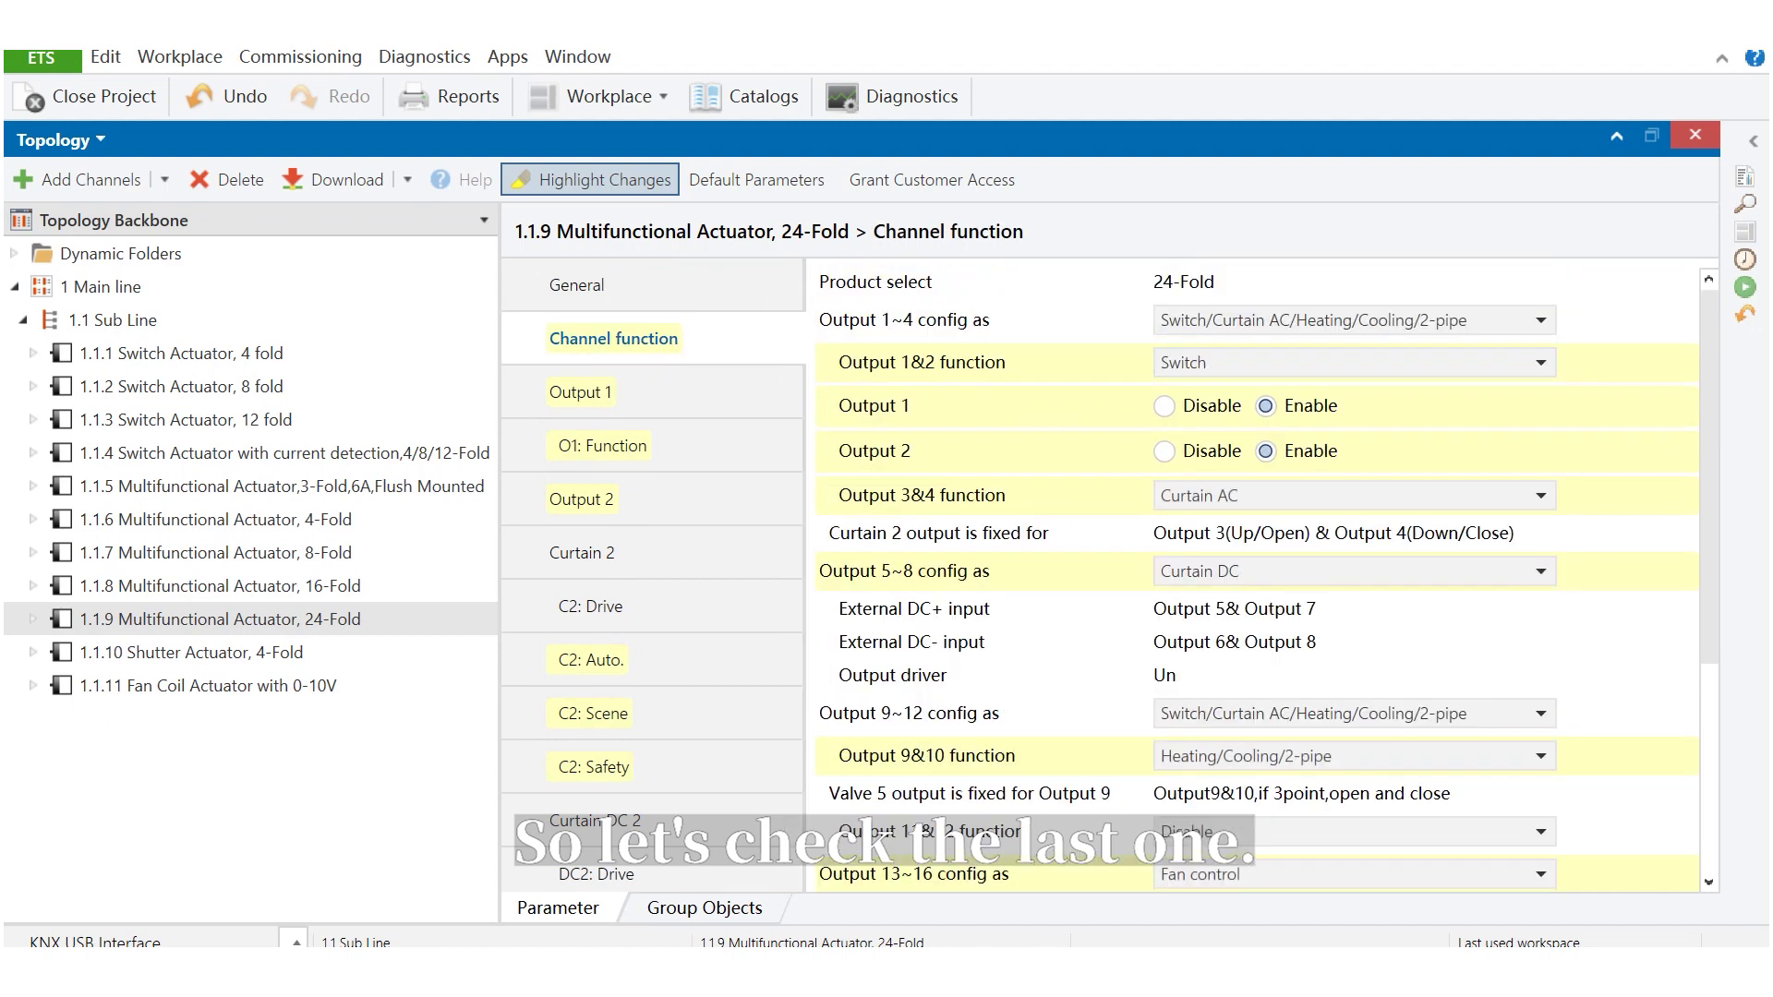
scroll(1353, 591, down, 6)
click(1354, 657)
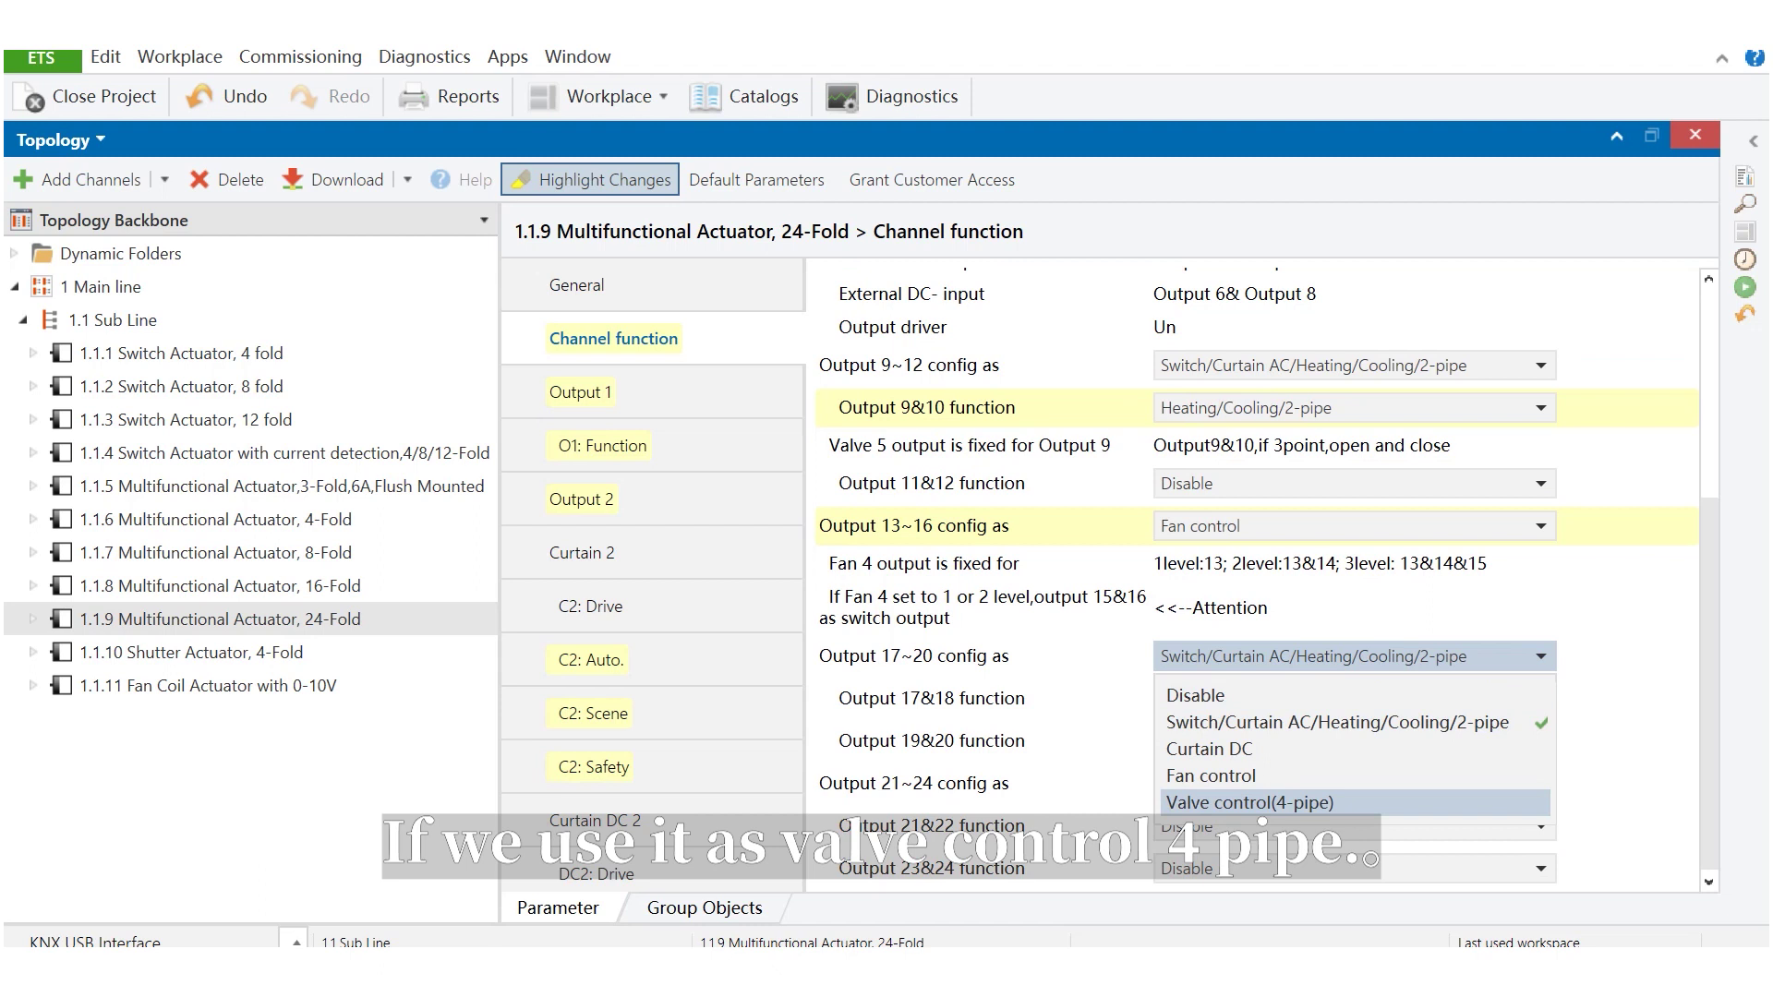
click(1249, 803)
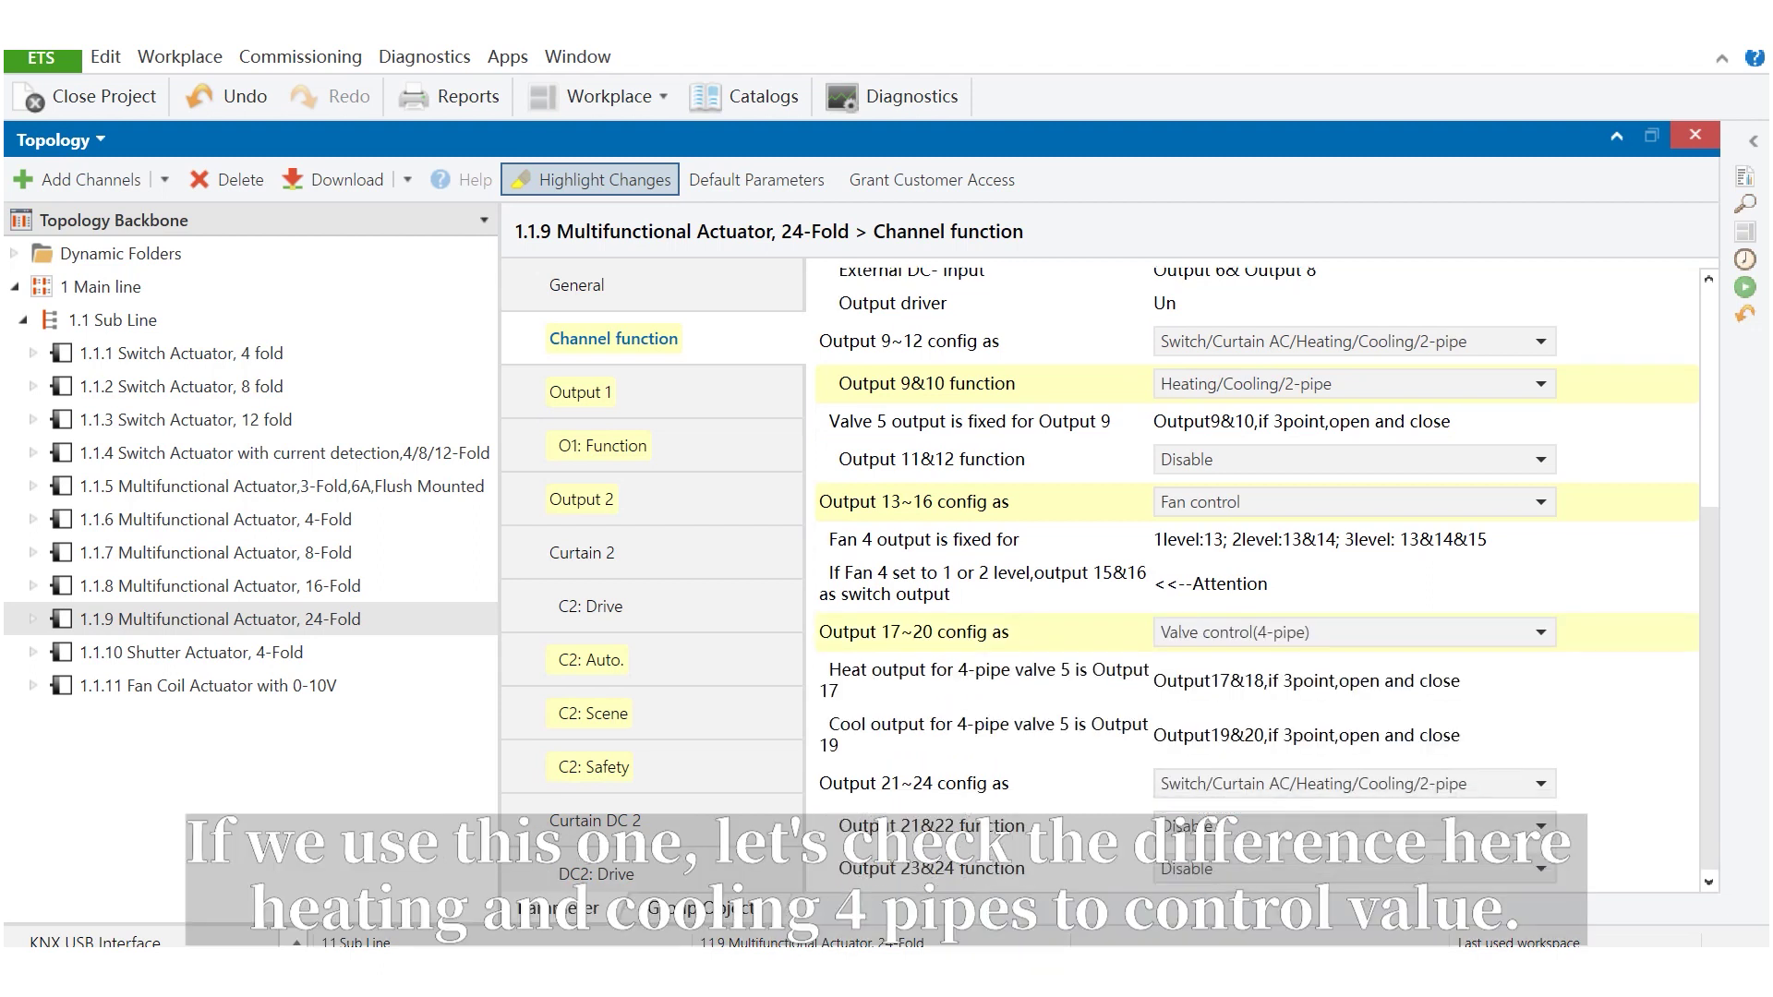
View the 4-pipe Valve 5 general parameters and examine the valve control mode options for its heating.
scroll(647, 572, down, 5)
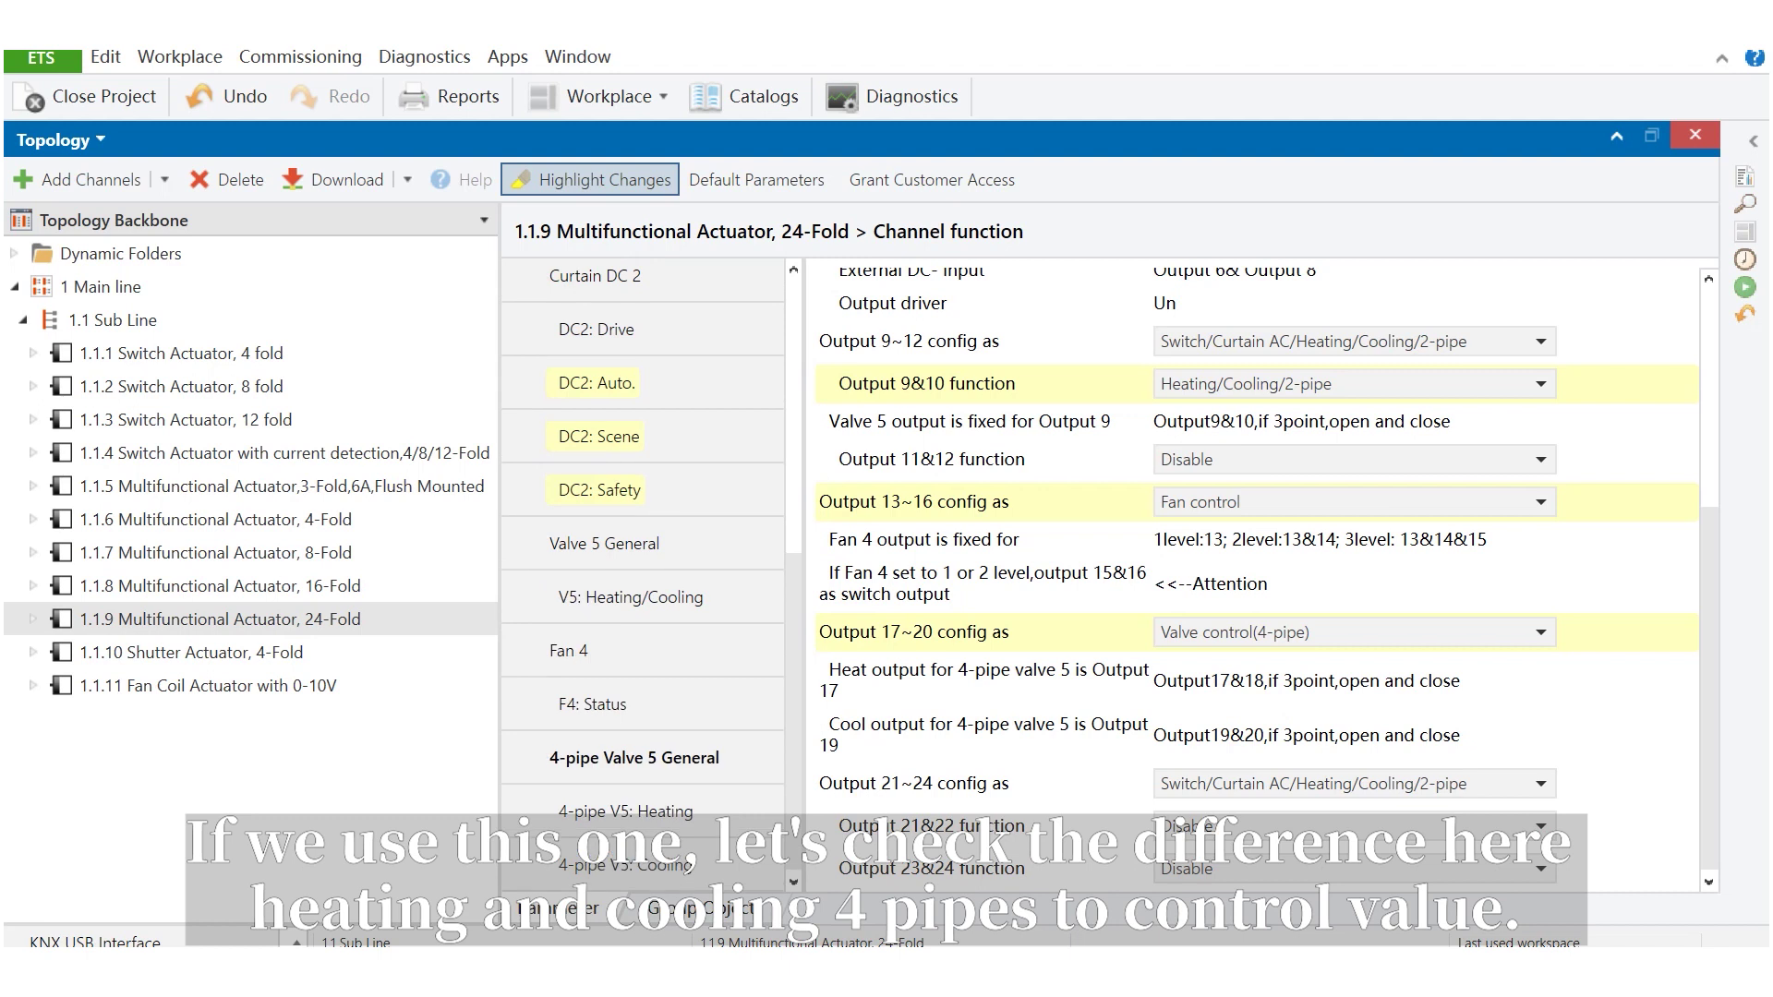
click(635, 757)
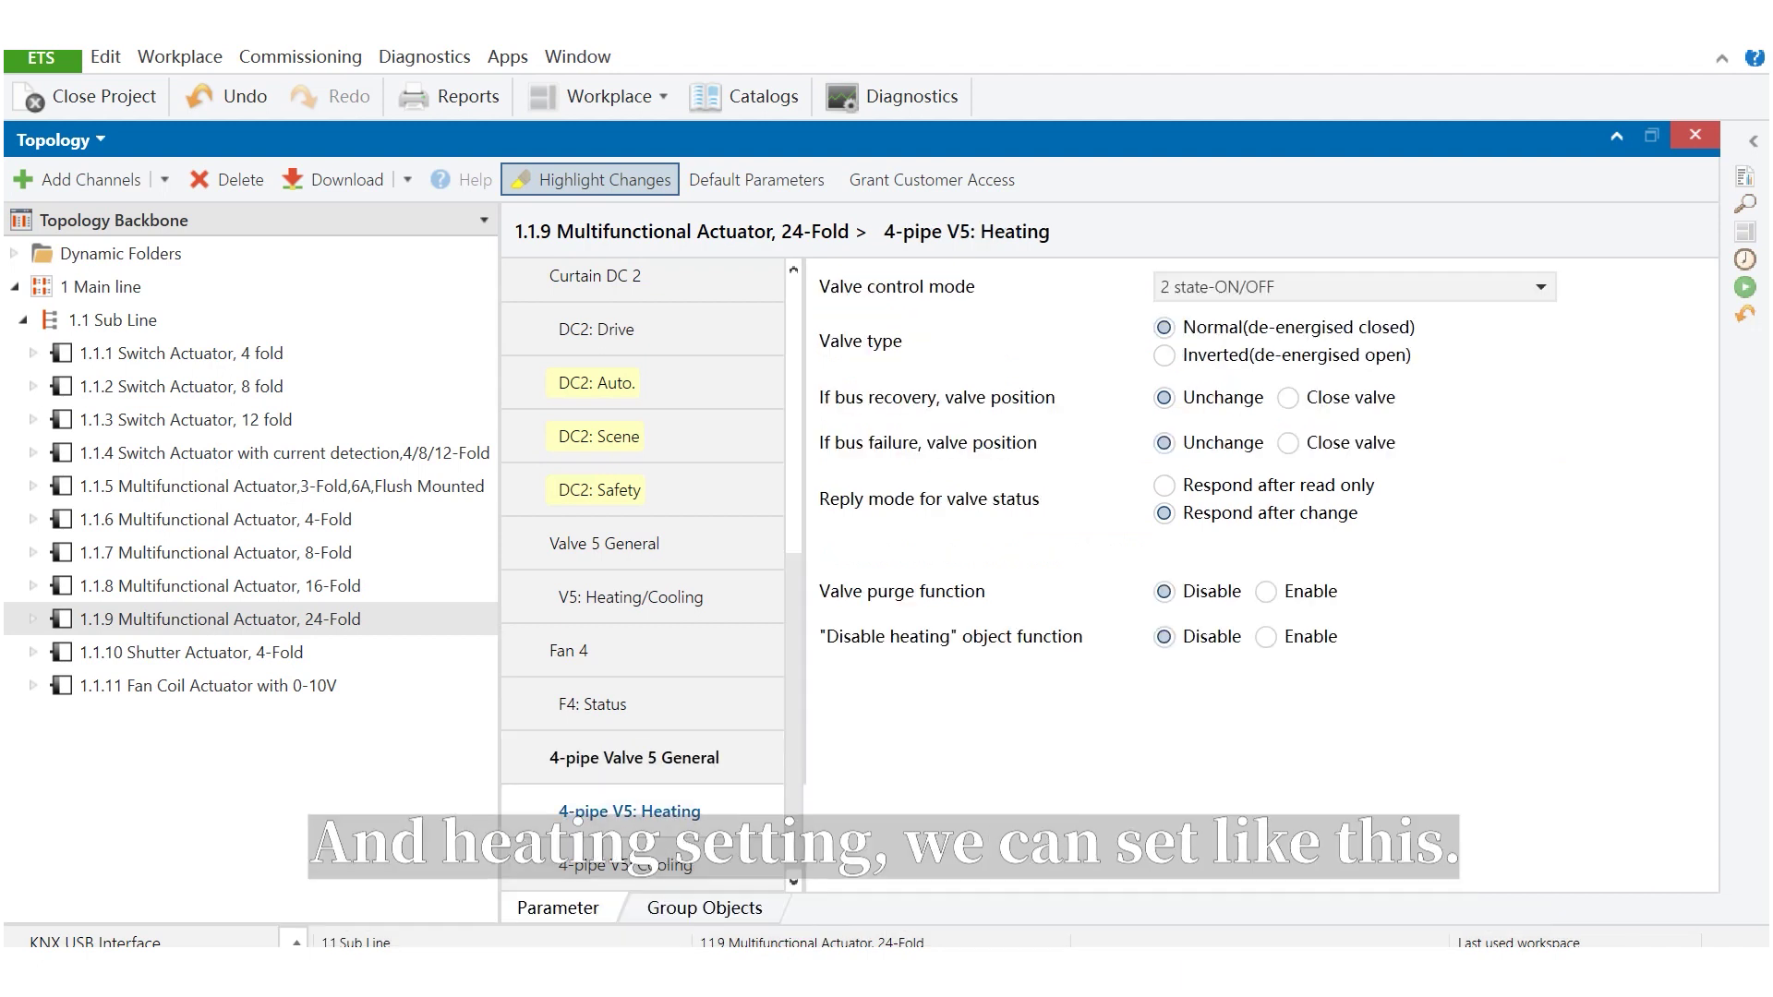
click(629, 811)
click(1355, 287)
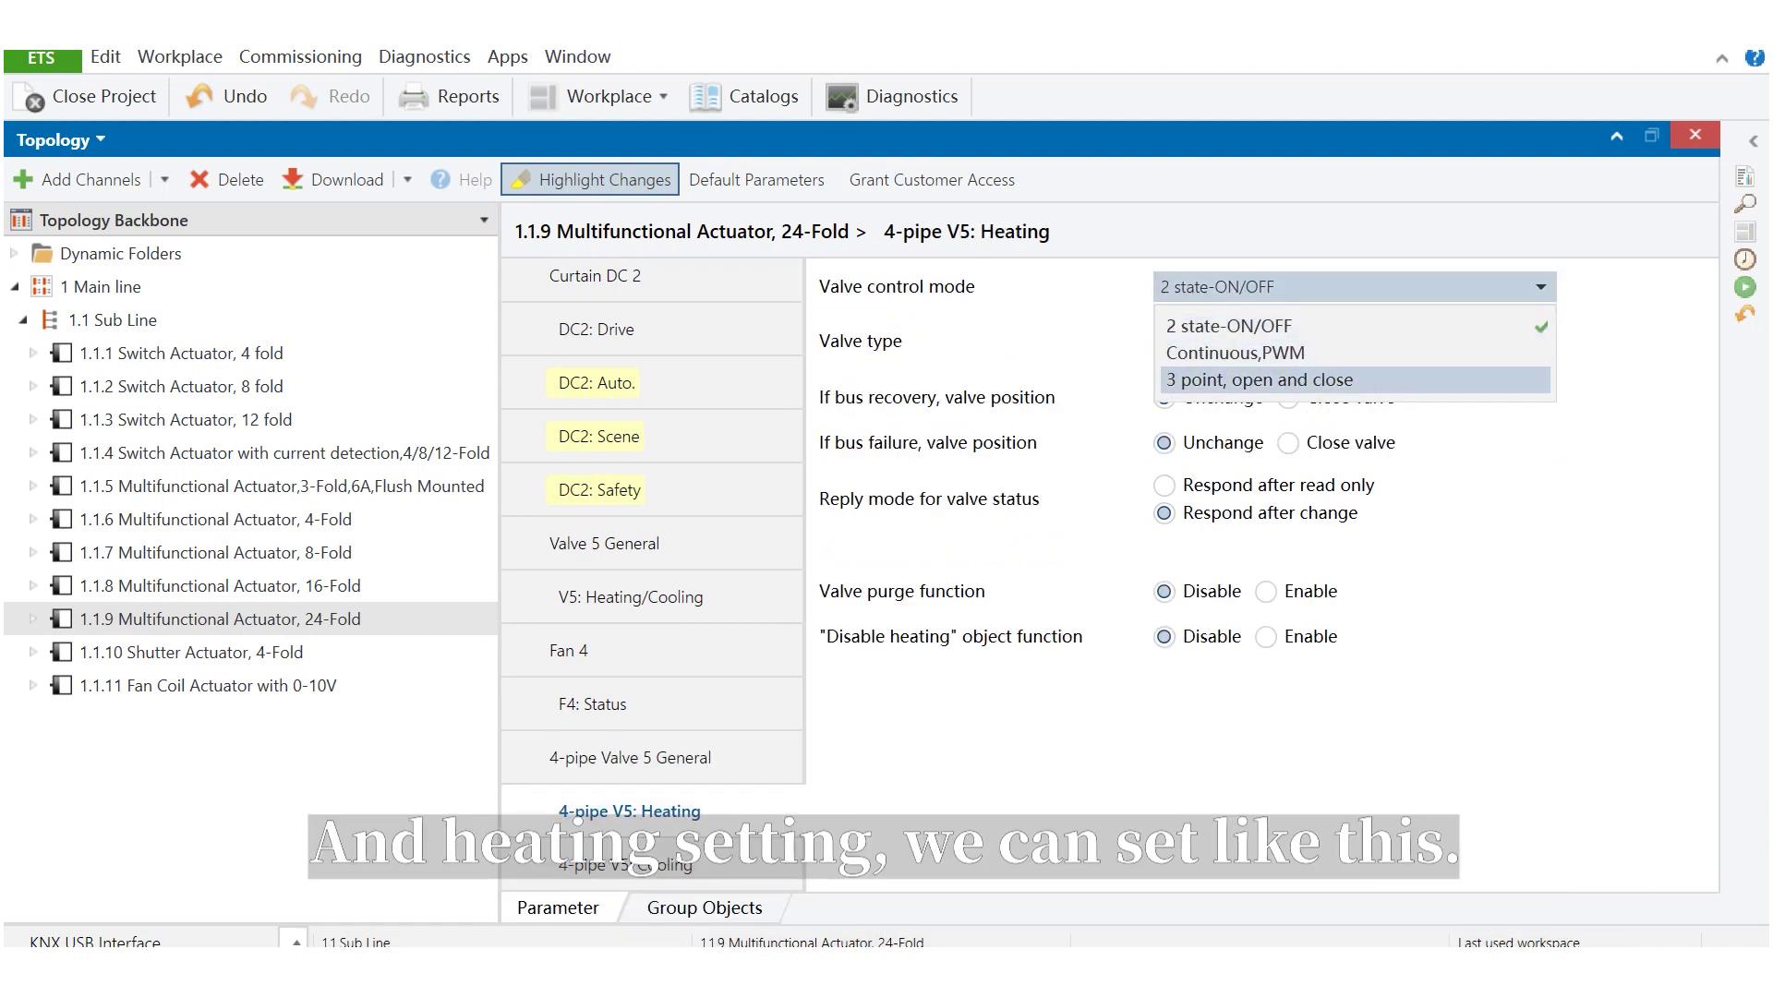
key(Escape)
Examine the valve control mode options for the 4-pipe Valve 5 cooling and return to the channel function overview.
click(628, 866)
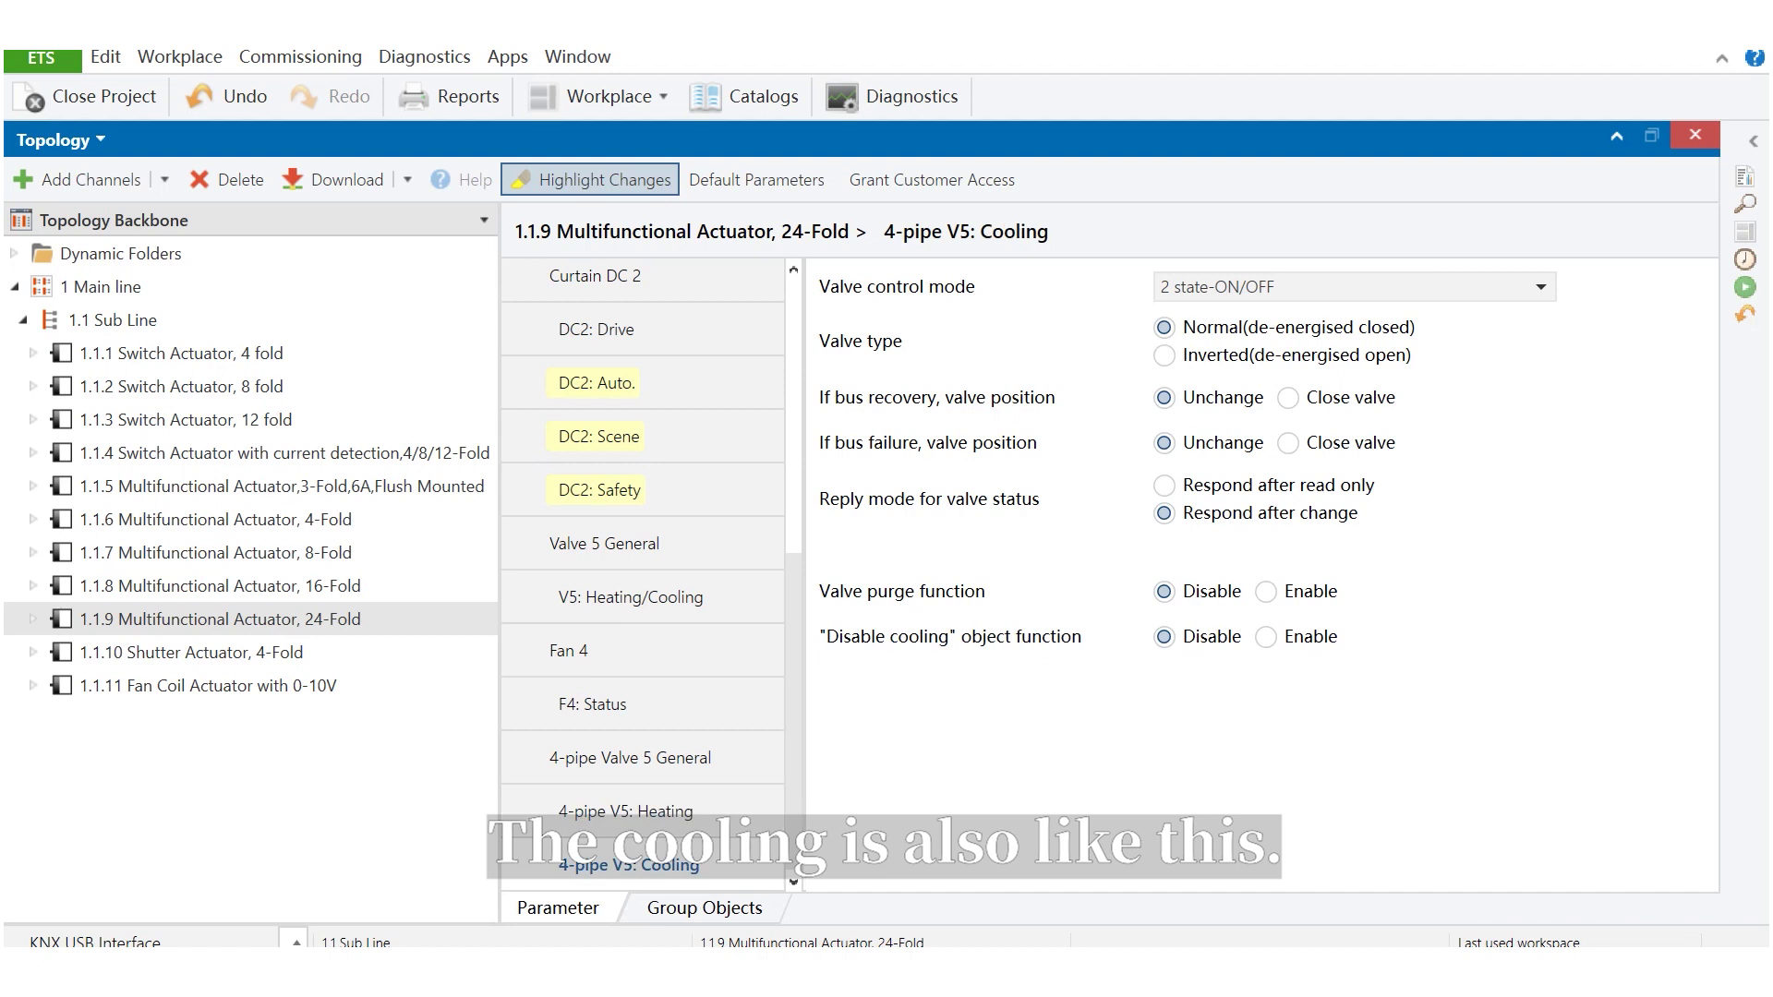
click(1354, 287)
key(Escape)
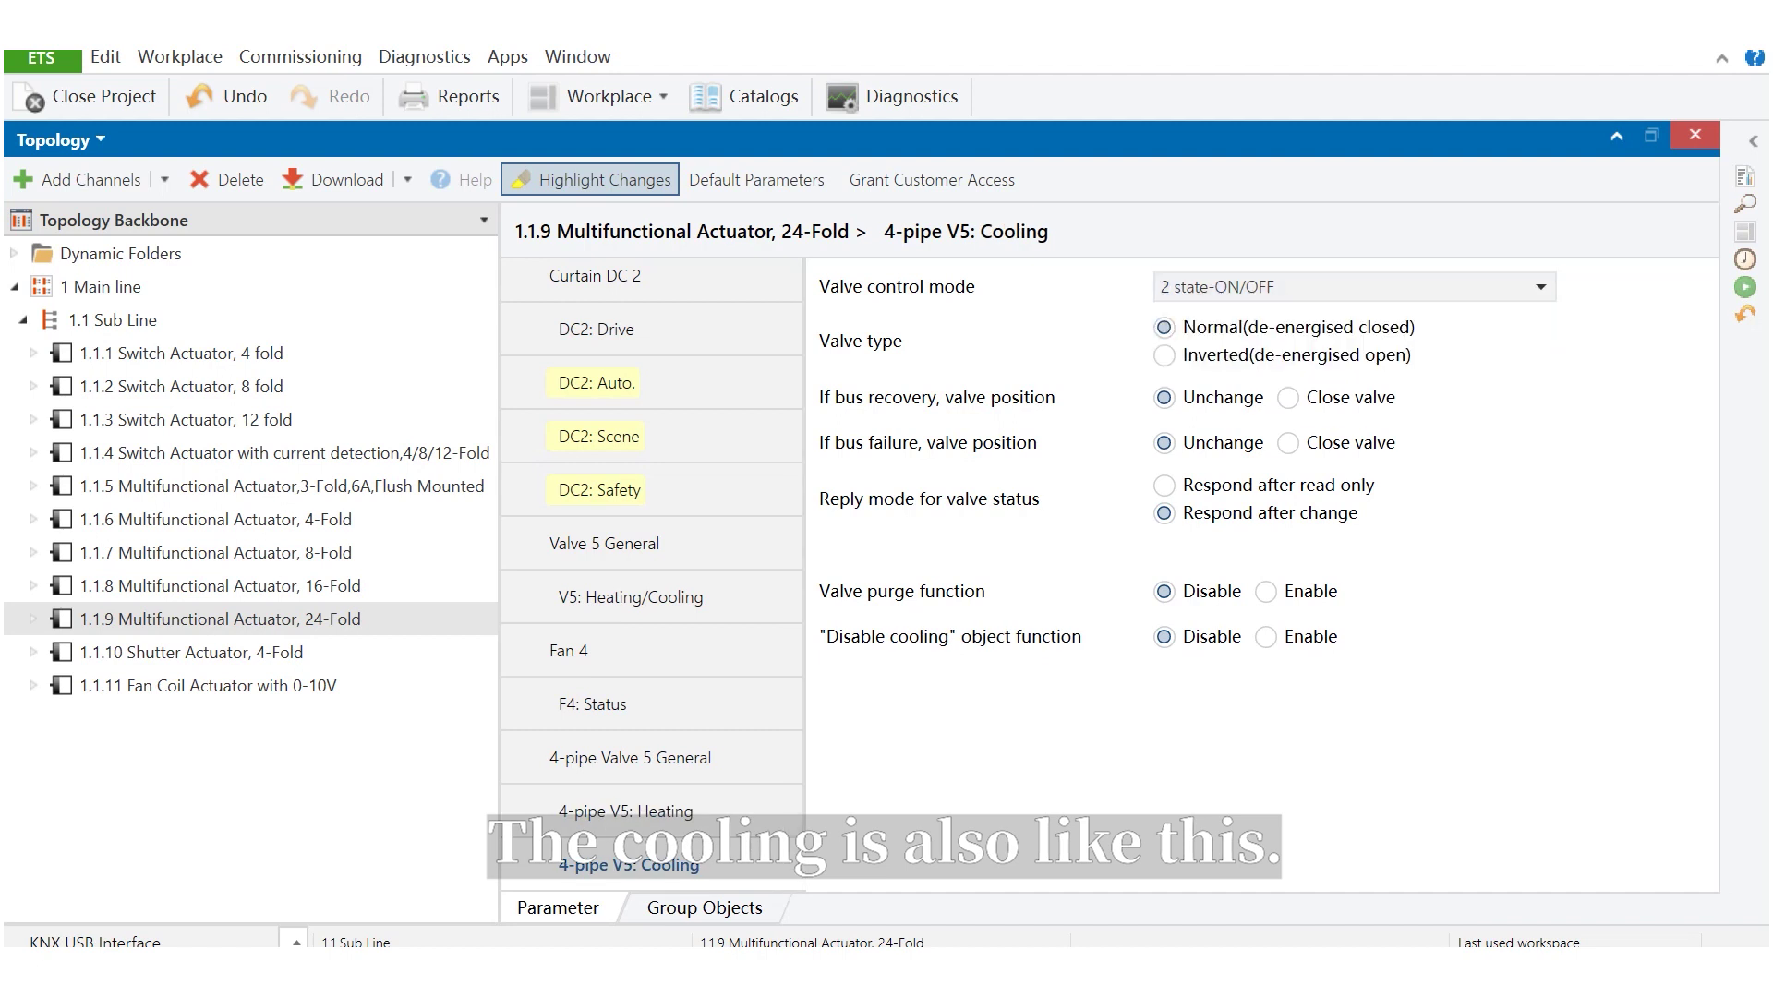
scroll(643, 573, up, 5)
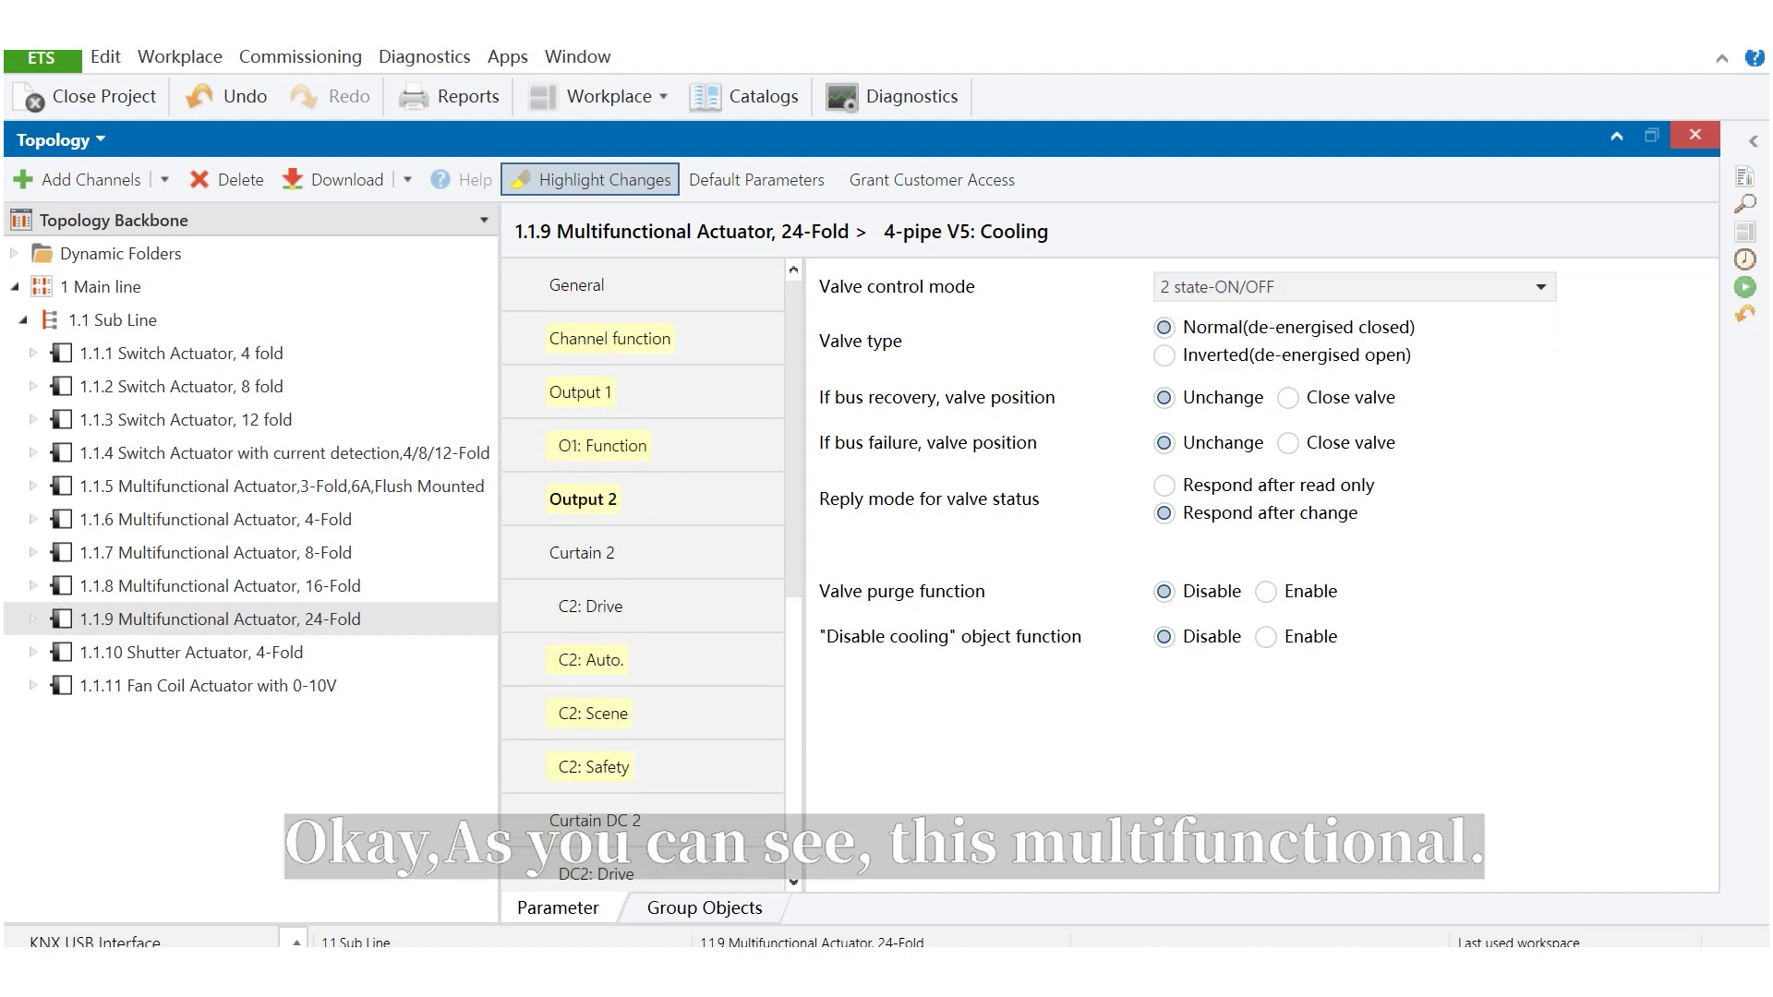
click(613, 338)
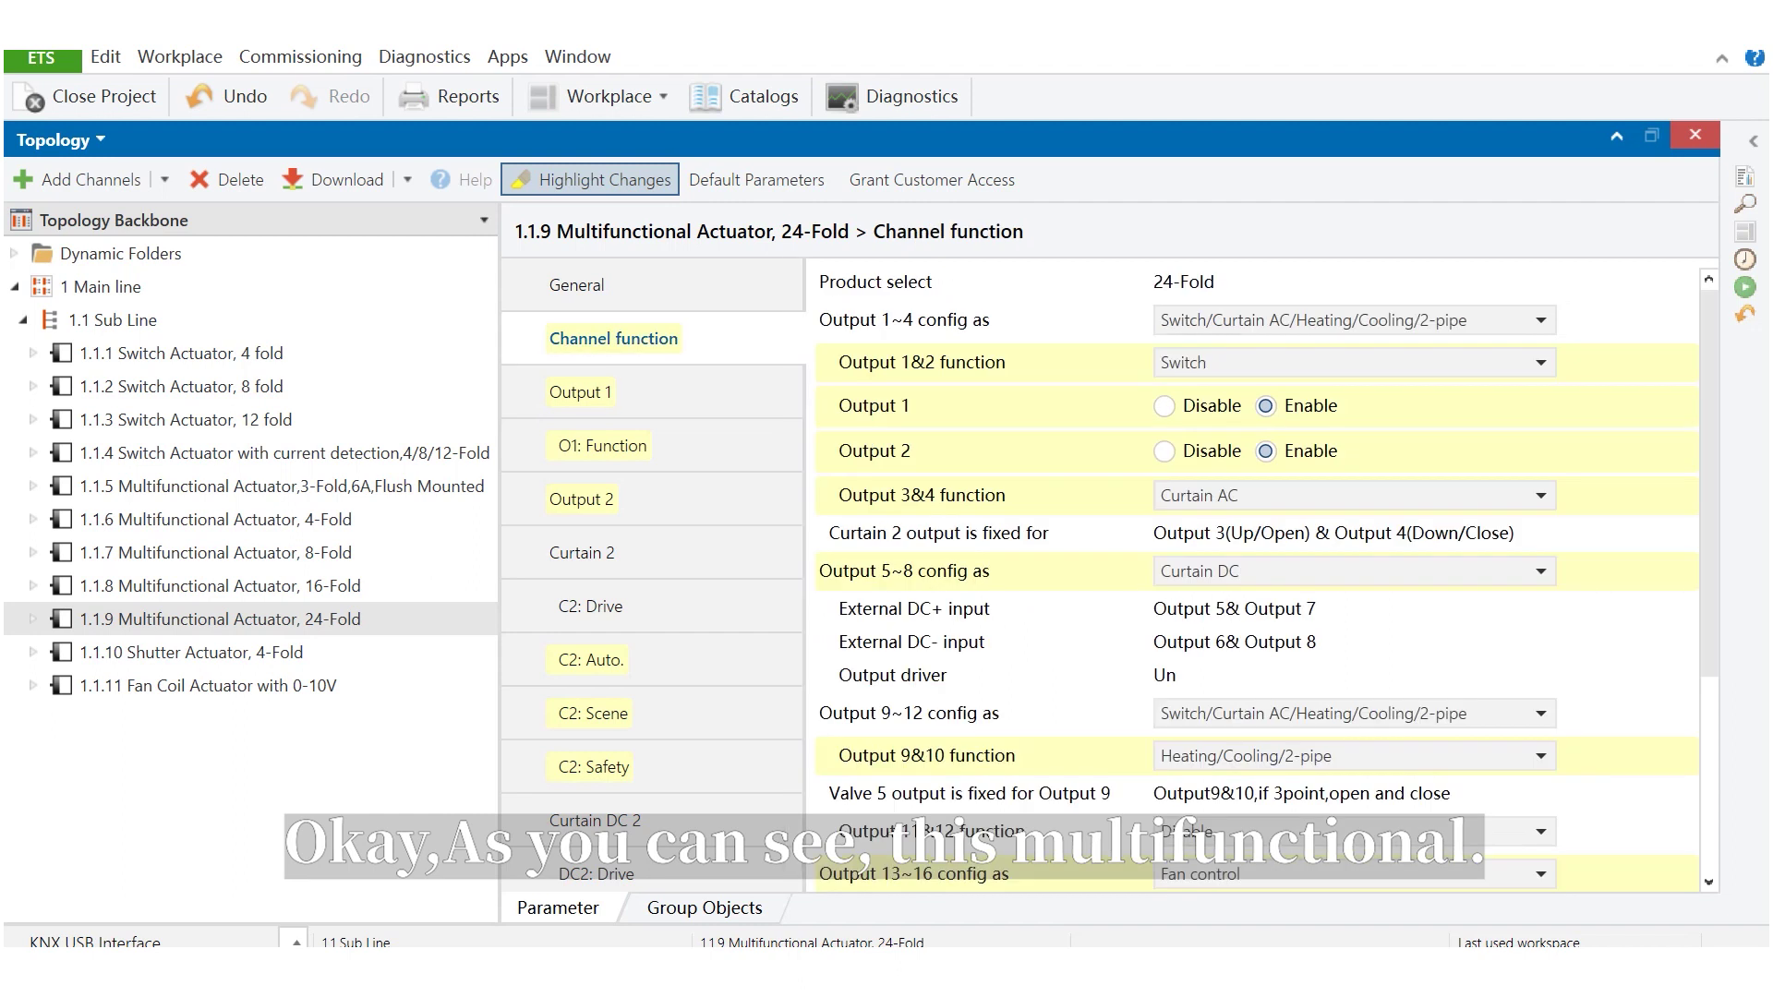